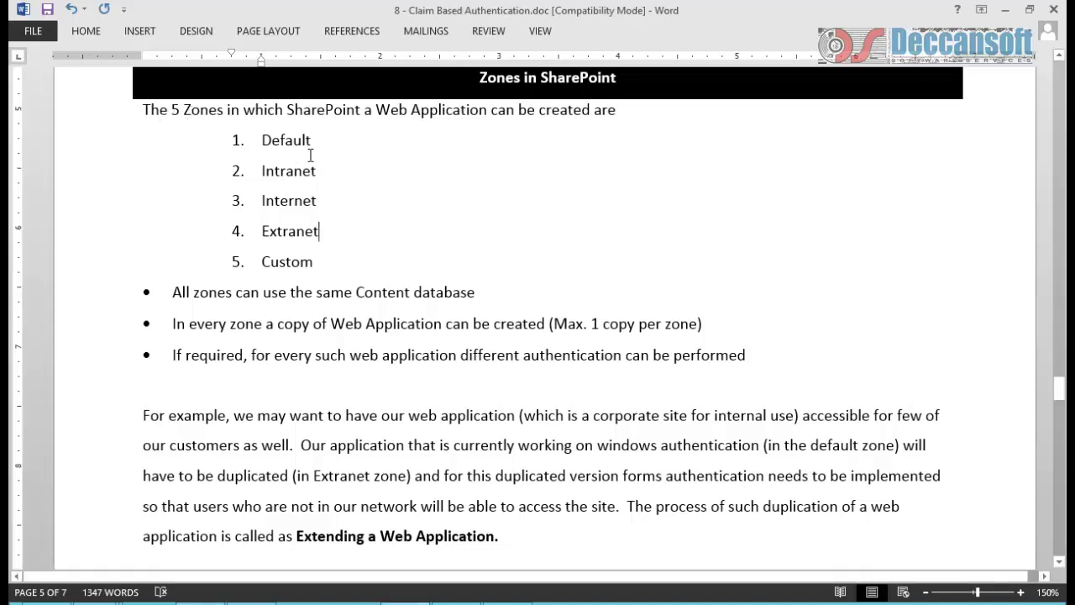
# - Review the five zones listed under Zones in SharePoint and the point about sharing the same Content database
pyautogui.tripleClick(285, 139)
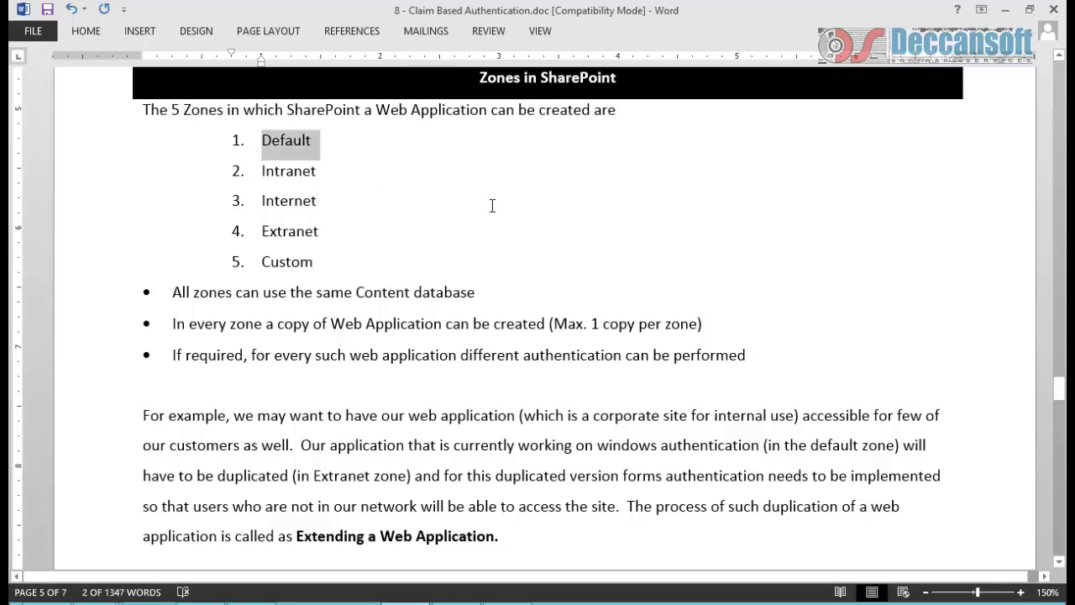
pyautogui.tripleClick(295, 175)
pyautogui.click(296, 200)
pyautogui.tripleClick(296, 200)
pyautogui.tripleClick(299, 232)
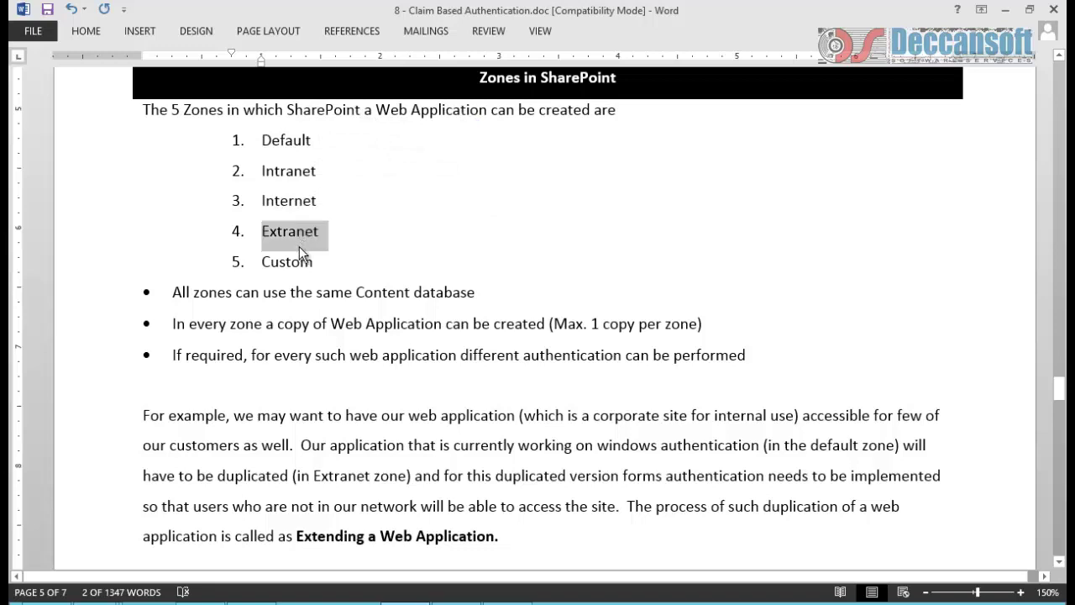
pyautogui.tripleClick(288, 261)
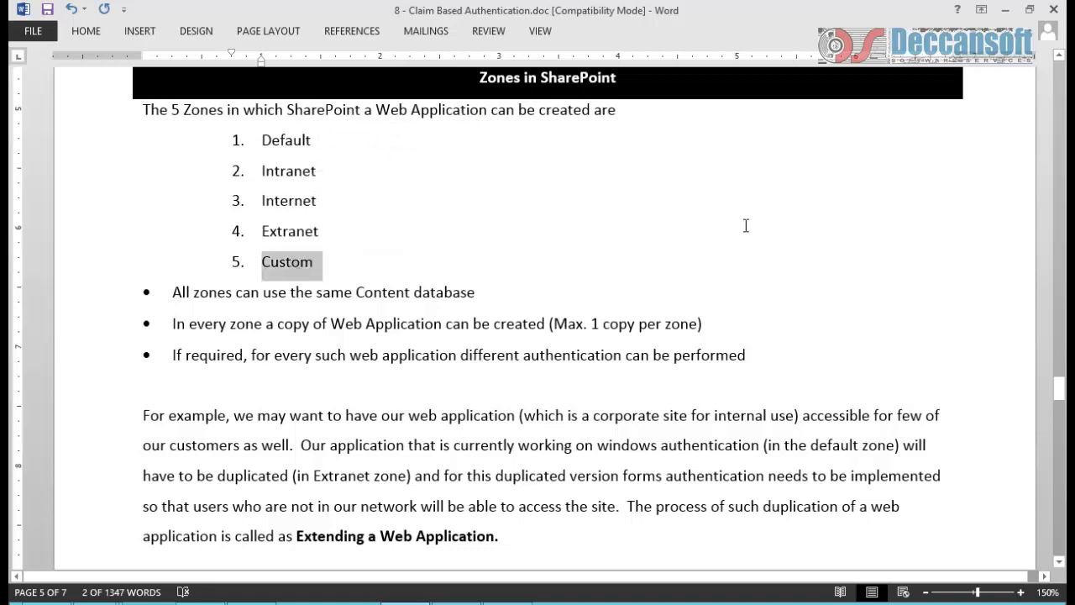
pyautogui.click(160, 305)
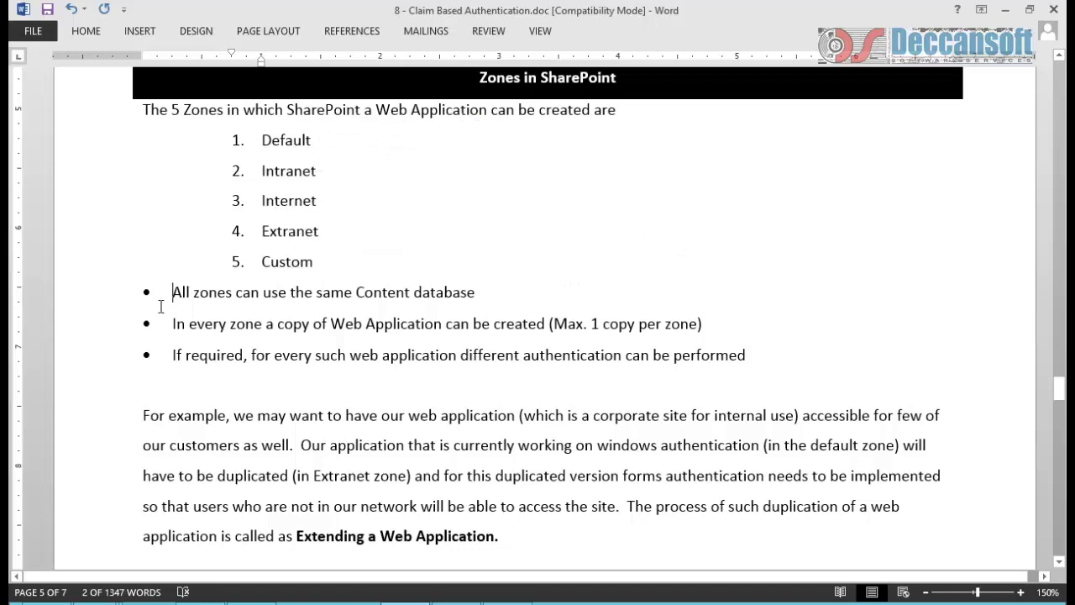
pyautogui.moveTo(161, 305); pyautogui.dragTo(317, 302)
pyautogui.press('Left')
pyautogui.tripleClick(493, 290)
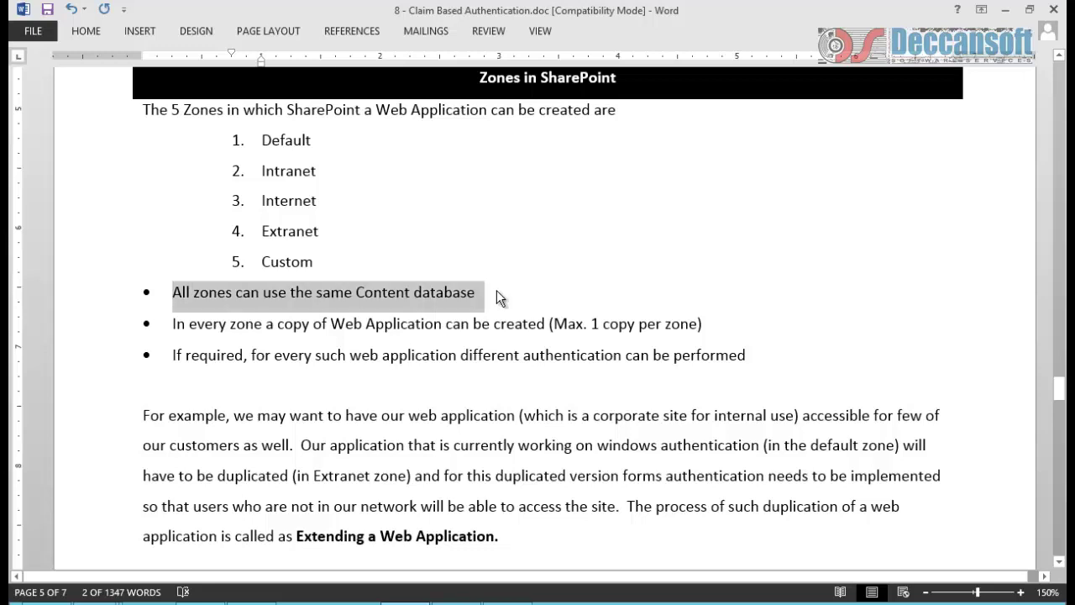
pyautogui.click(482, 170)
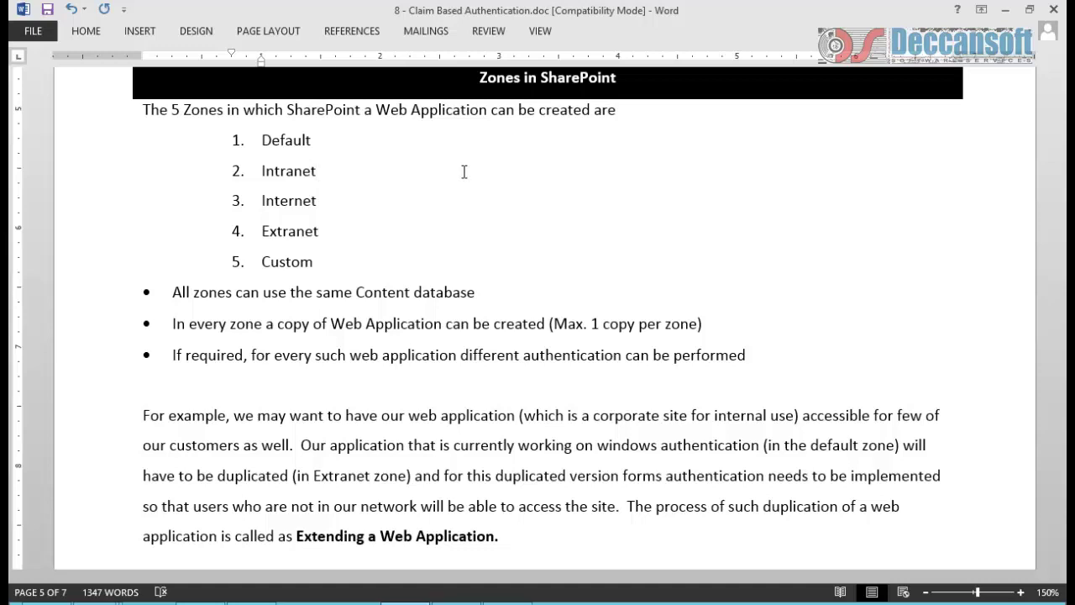
pyautogui.tripleClick(285, 201)
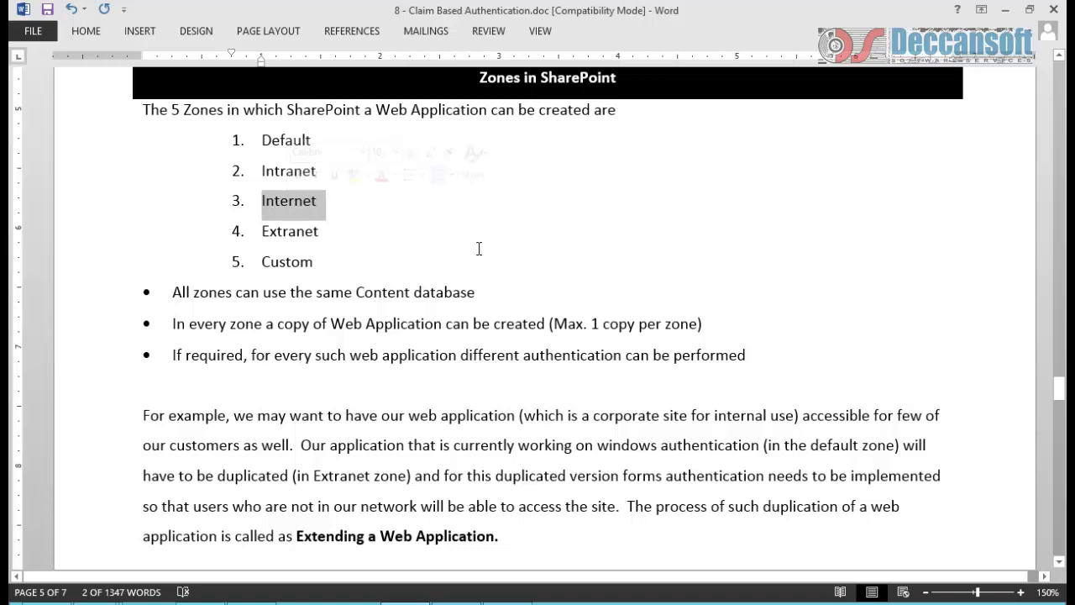
pyautogui.tripleClick(265, 171)
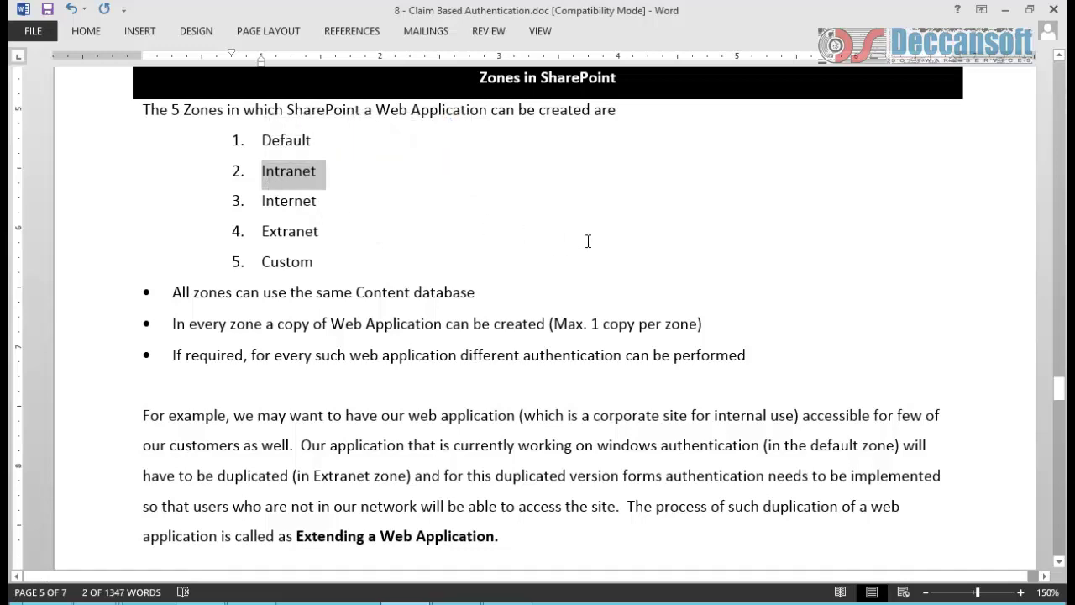
pyautogui.moveTo(298, 204); pyautogui.dragTo(236, 185)
pyautogui.click(483, 225)
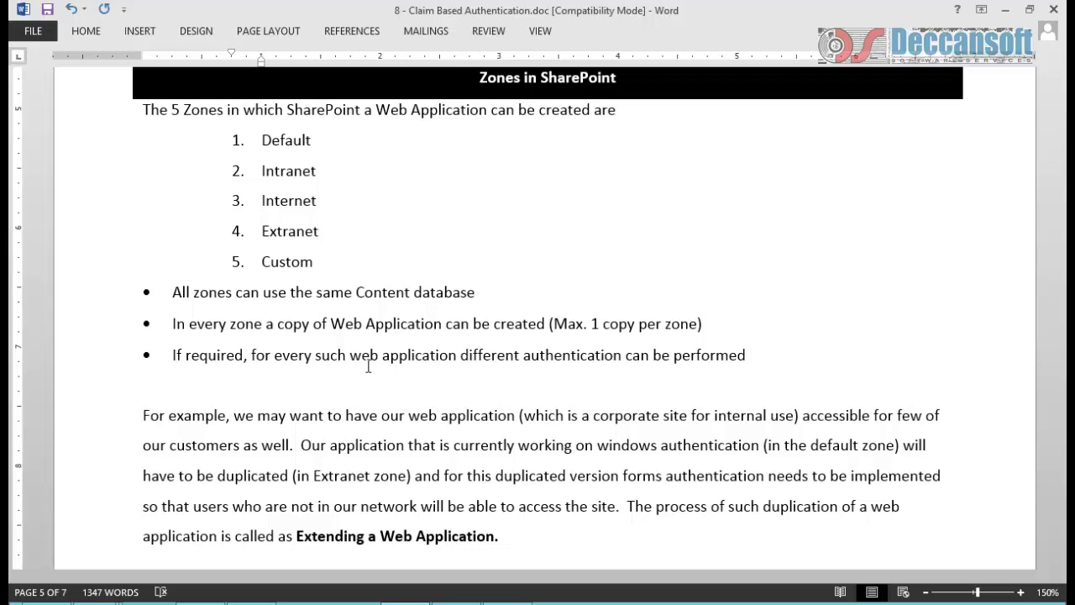
# - Read the example on duplicating a web application into the Extranet zone with forms authentication, through the To Extend Web Application heading
pyautogui.scroll(-2, 364, 365)
pyautogui.moveTo(143, 296); pyautogui.dragTo(895, 328)
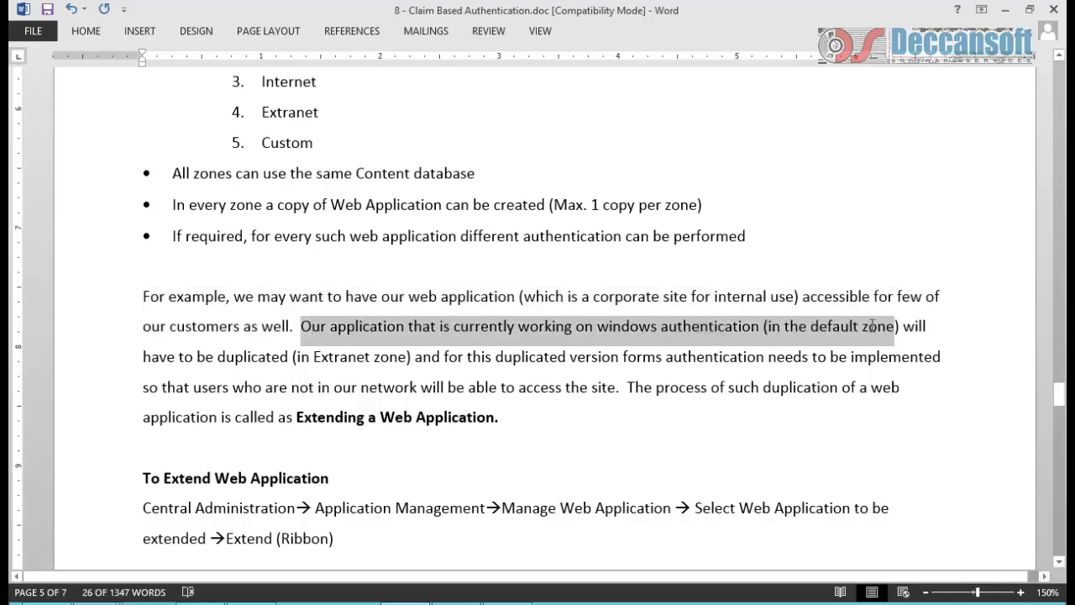
pyautogui.moveTo(294, 357); pyautogui.dragTo(799, 356)
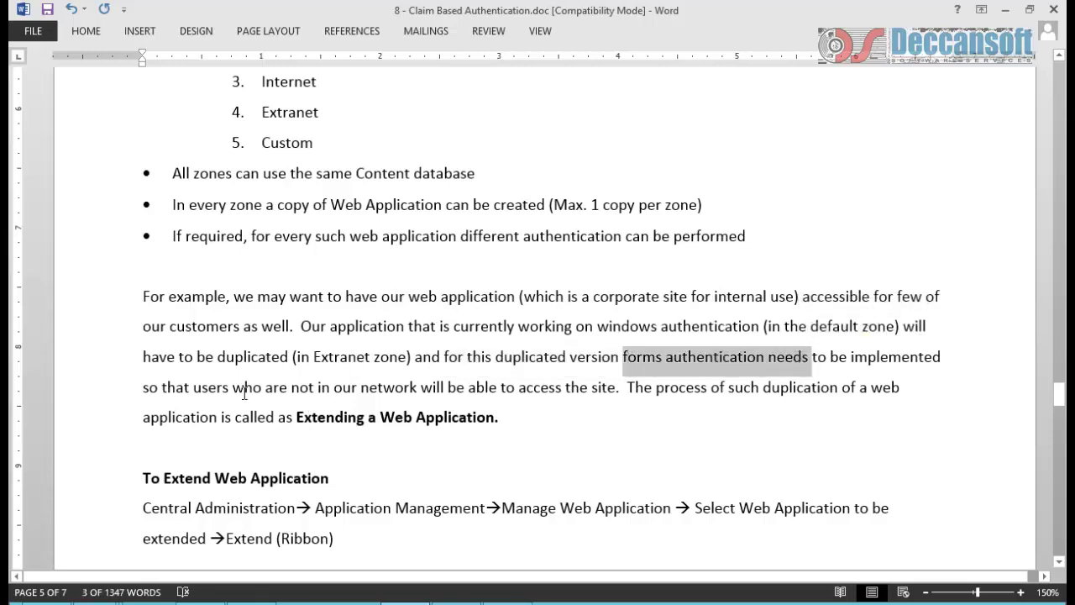
pyautogui.click(798, 381)
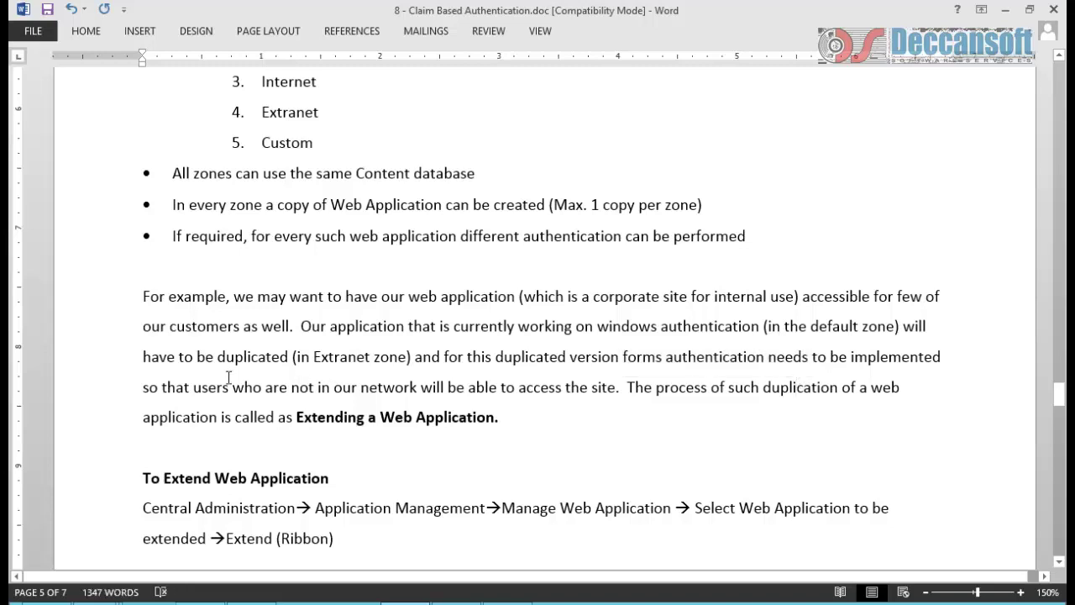
pyautogui.moveTo(231, 382); pyautogui.dragTo(381, 380)
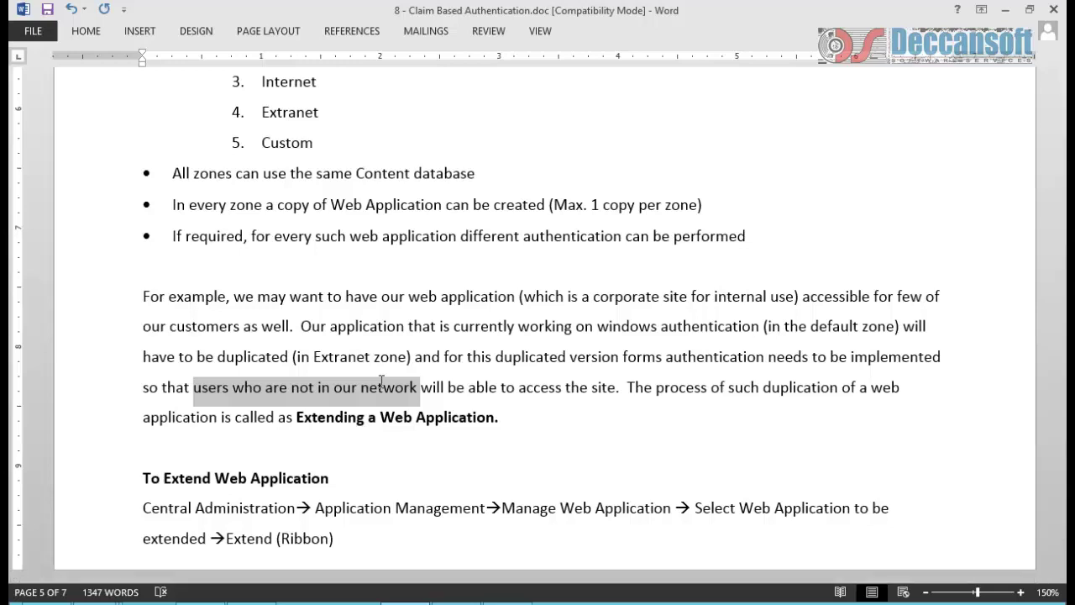
pyautogui.moveTo(380, 380); pyautogui.dragTo(591, 386)
pyautogui.moveTo(499, 418); pyautogui.dragTo(295, 417)
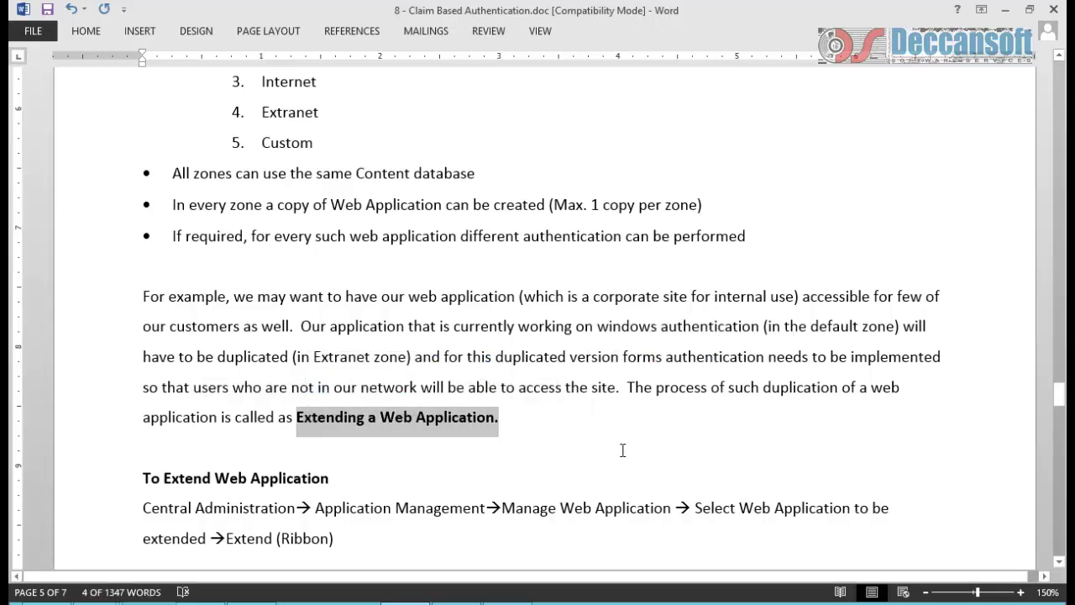
pyautogui.click(633, 384)
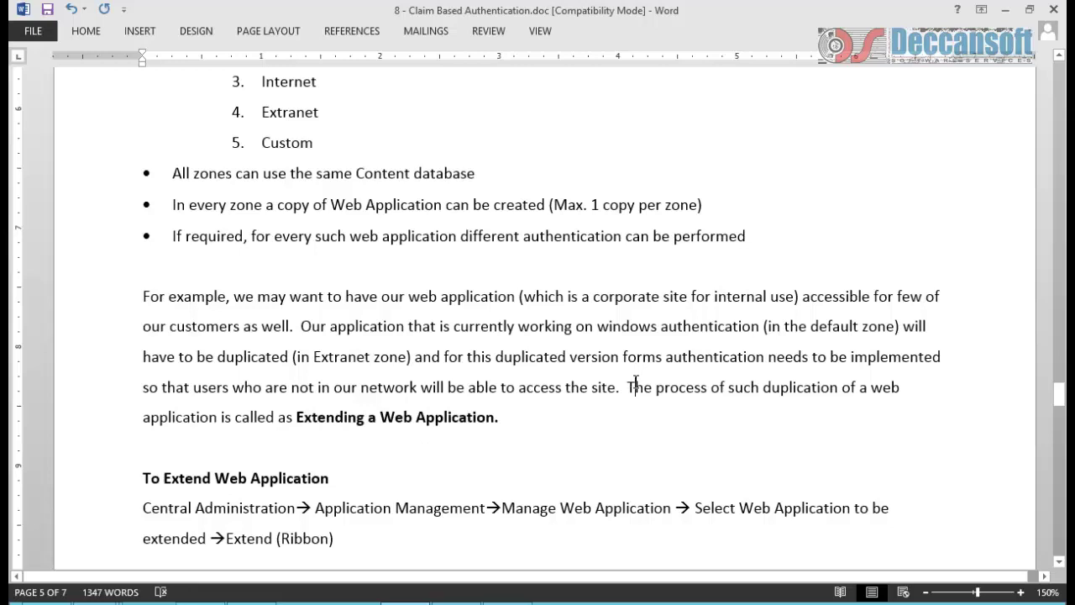
pyautogui.scroll(-1, 636, 385)
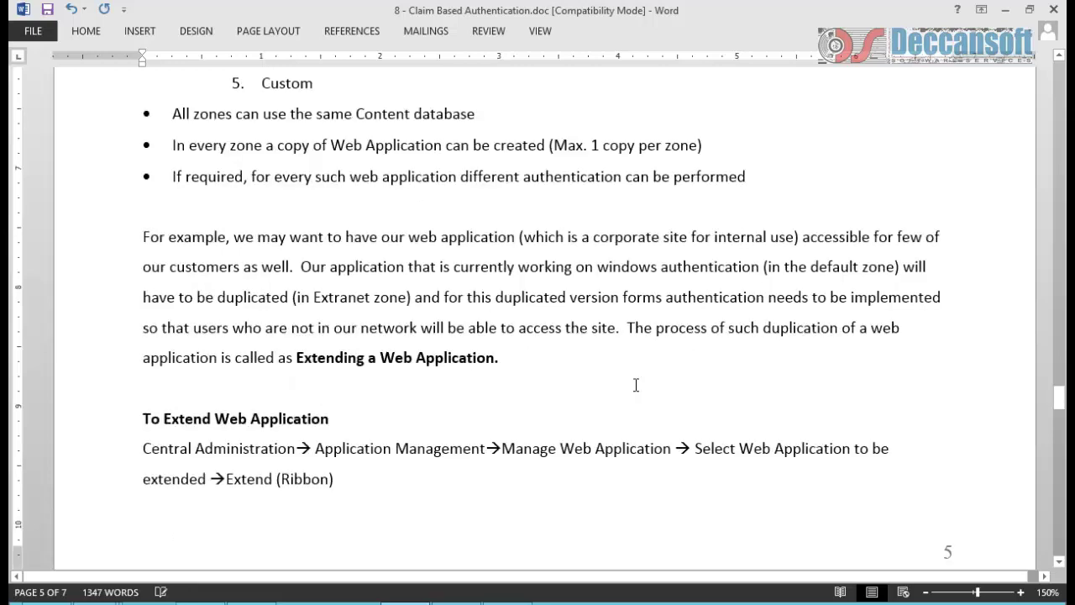
pyautogui.click(116, 425)
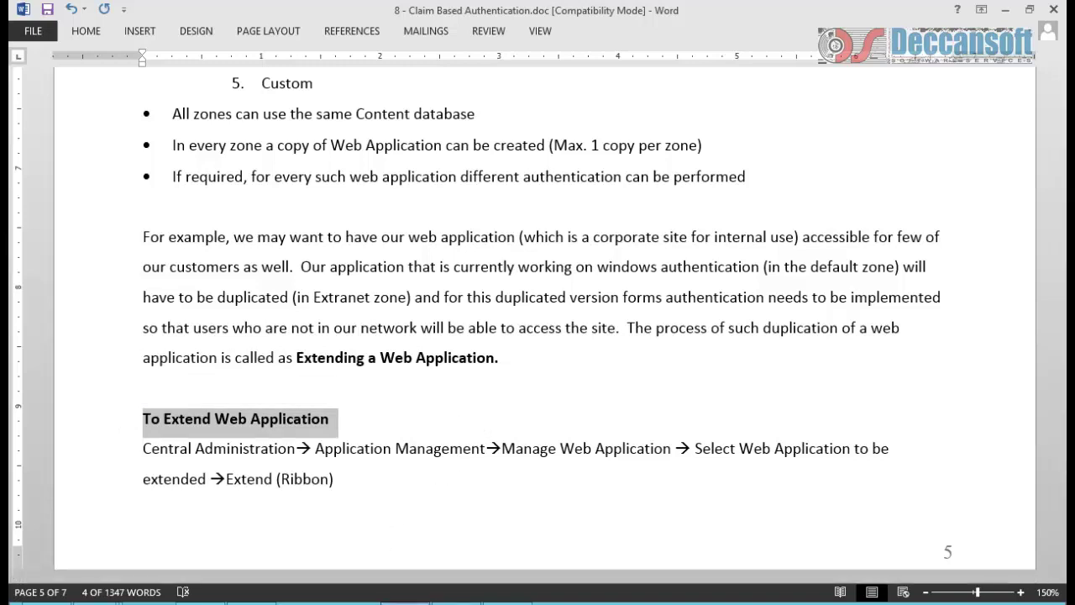
# - Switch to Internet Explorer and open the Central Administration site at spdemoserver:8000 in a new tab
pyautogui.click(252, 603)
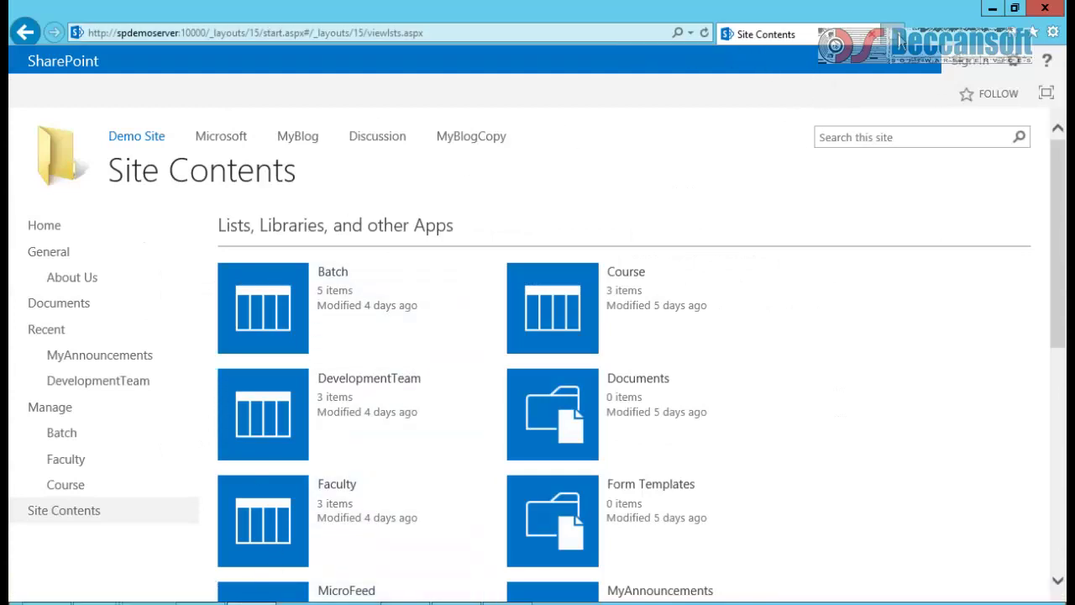
pyautogui.click(897, 34)
pyautogui.write('spd')
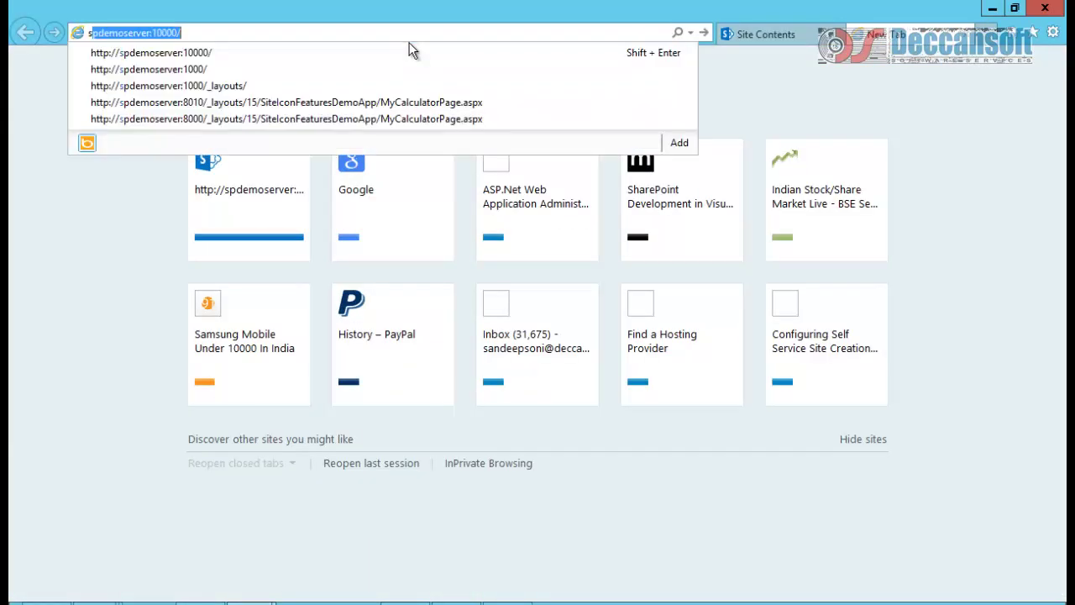
pyautogui.write('emo')
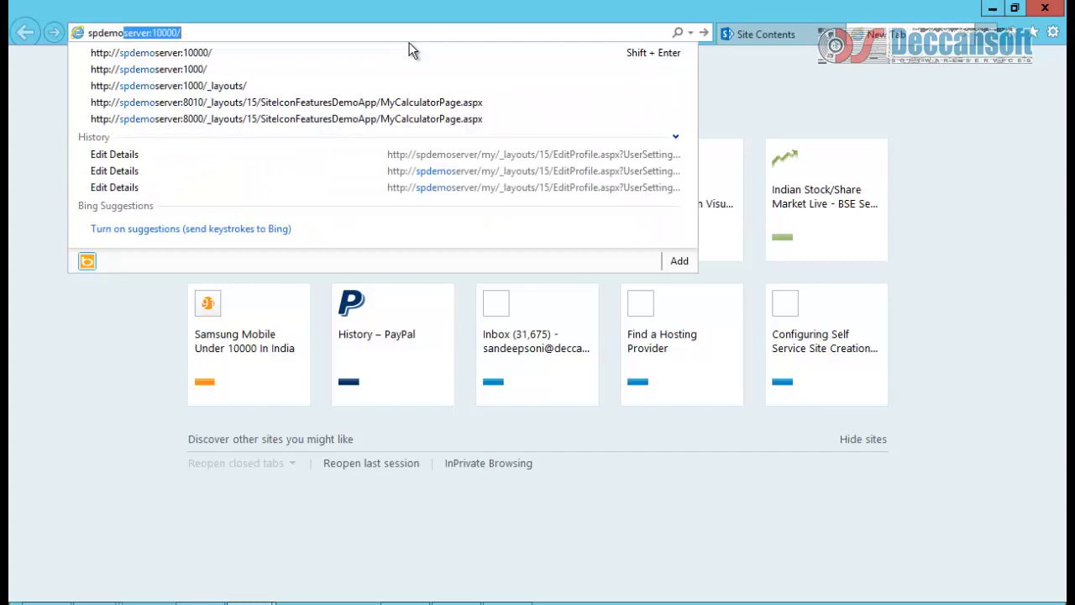
pyautogui.write('server:8000')
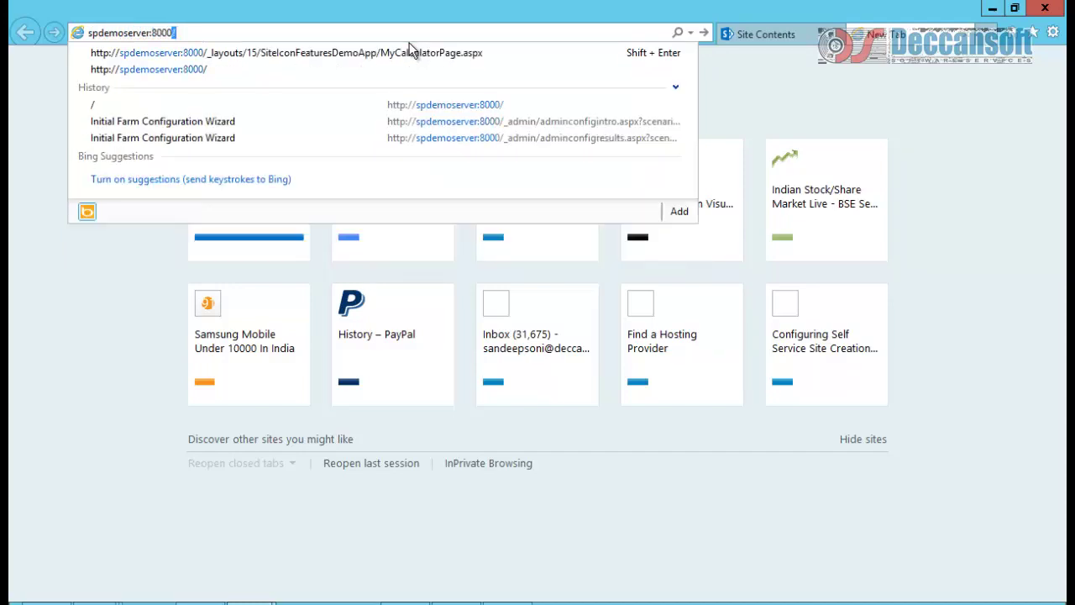
pyautogui.press('Return')
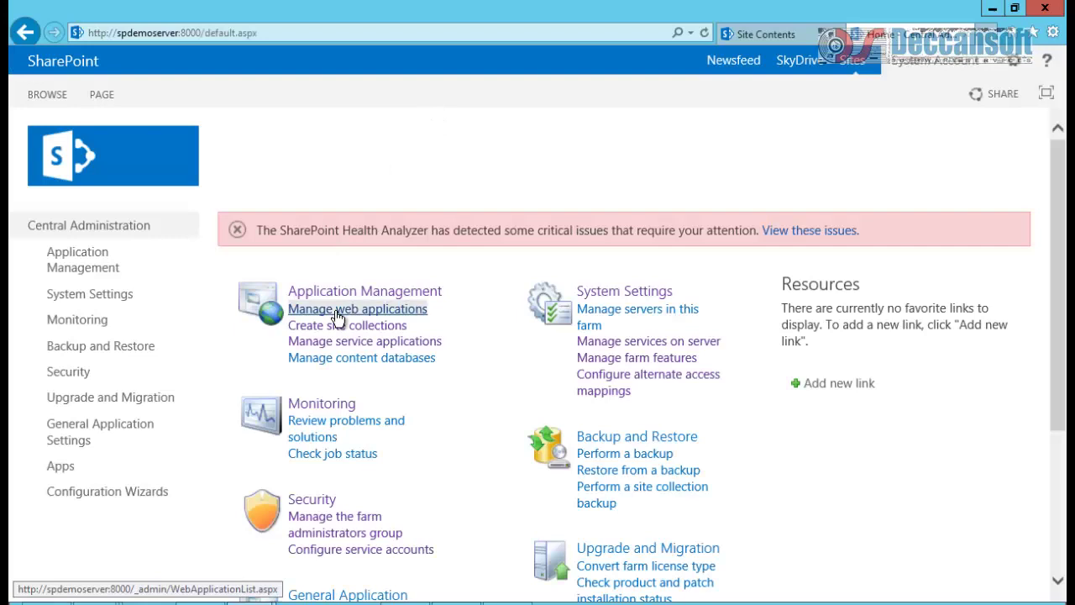
# - Start extending the SharePoint - 10000 web application from the list of managed web applications
pyautogui.click(337, 316)
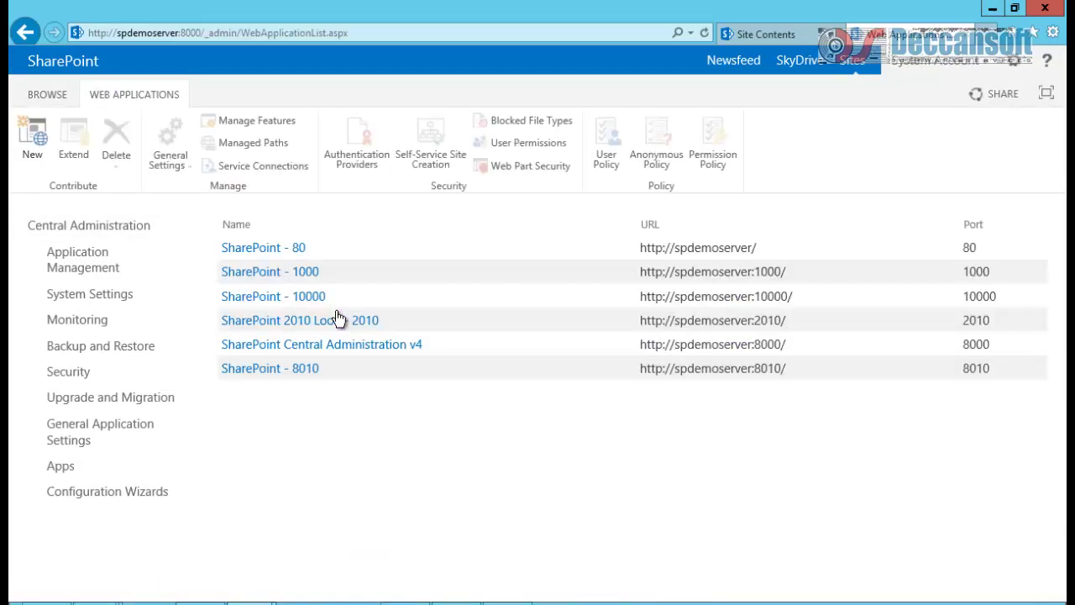
pyautogui.click(335, 299)
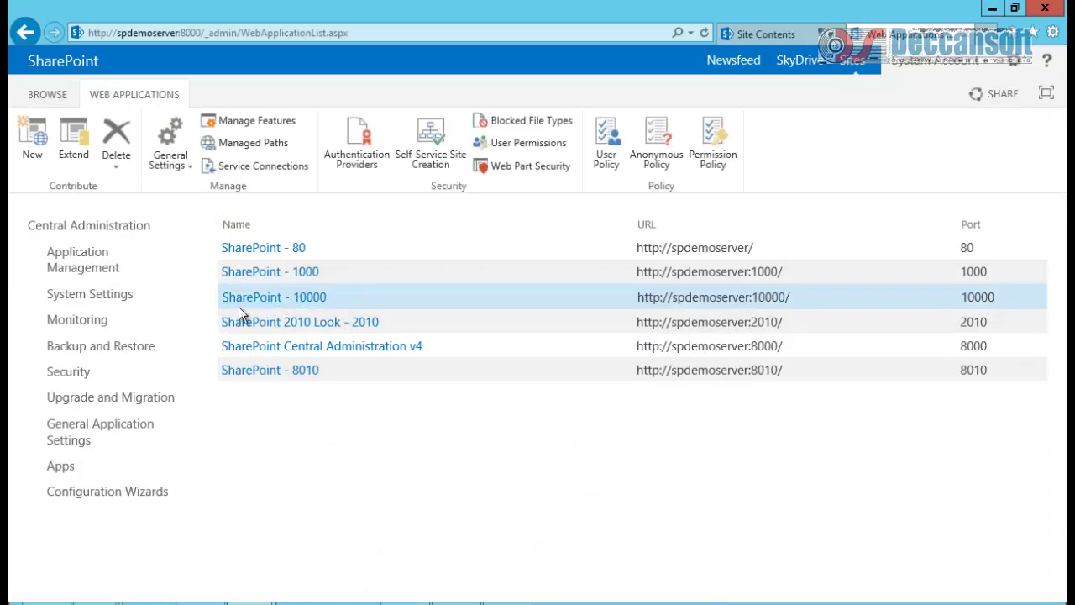
pyautogui.click(67, 146)
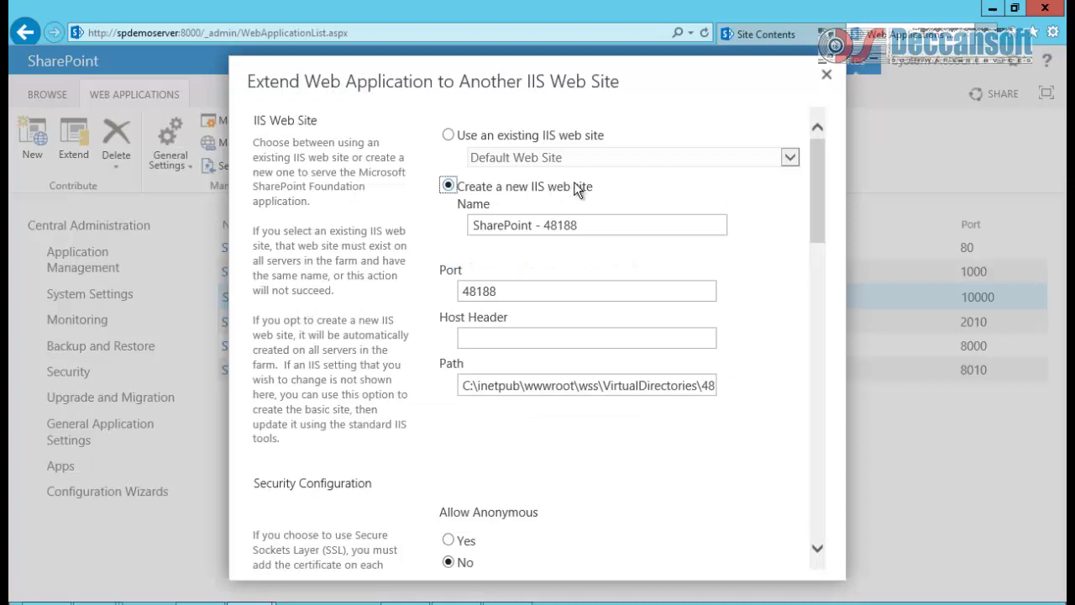
# - Name the new IIS web site SharePoint - 10001
pyautogui.click(578, 220)
pyautogui.moveTo(577, 225); pyautogui.dragTo(537, 225)
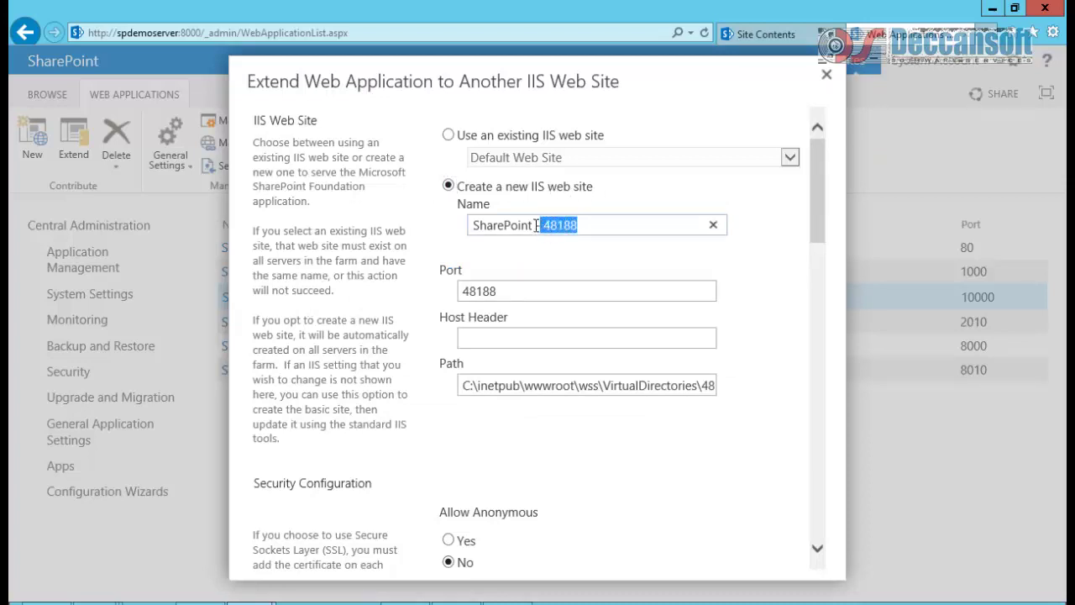
pyautogui.click(538, 225)
pyautogui.press('Right')
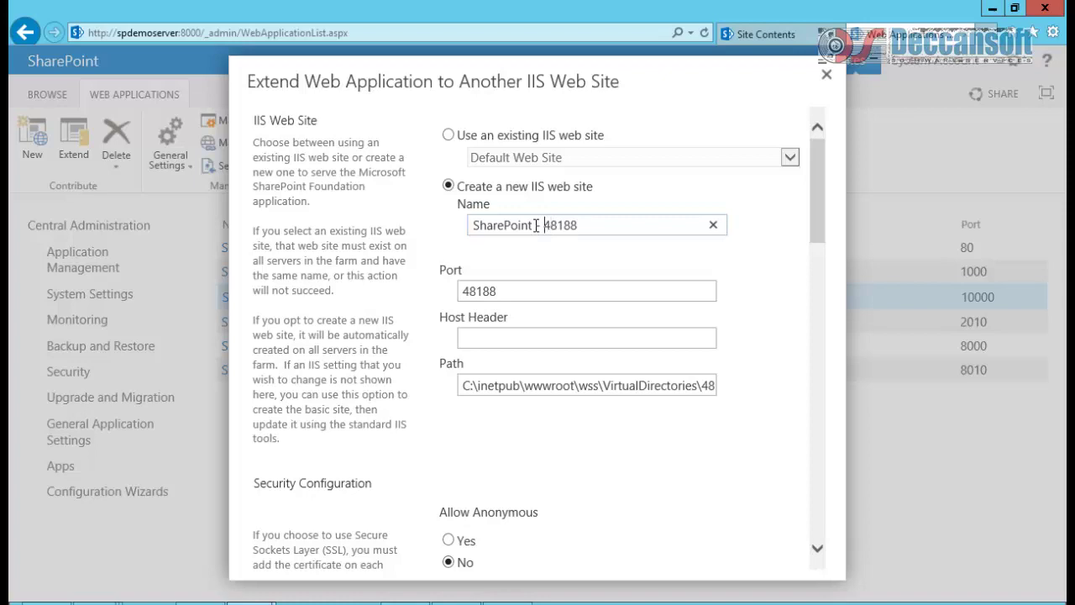
pyautogui.hotkey('shift', 'Right')
pyautogui.hotkey('shift', 'Right')
pyautogui.hotkey('shift', 'Right')
pyautogui.hotkey('shift', 'Right')
pyautogui.hotkey('shift', 'Right')
pyautogui.write('10001')
pyautogui.click(536, 225)
pyautogui.write('-')
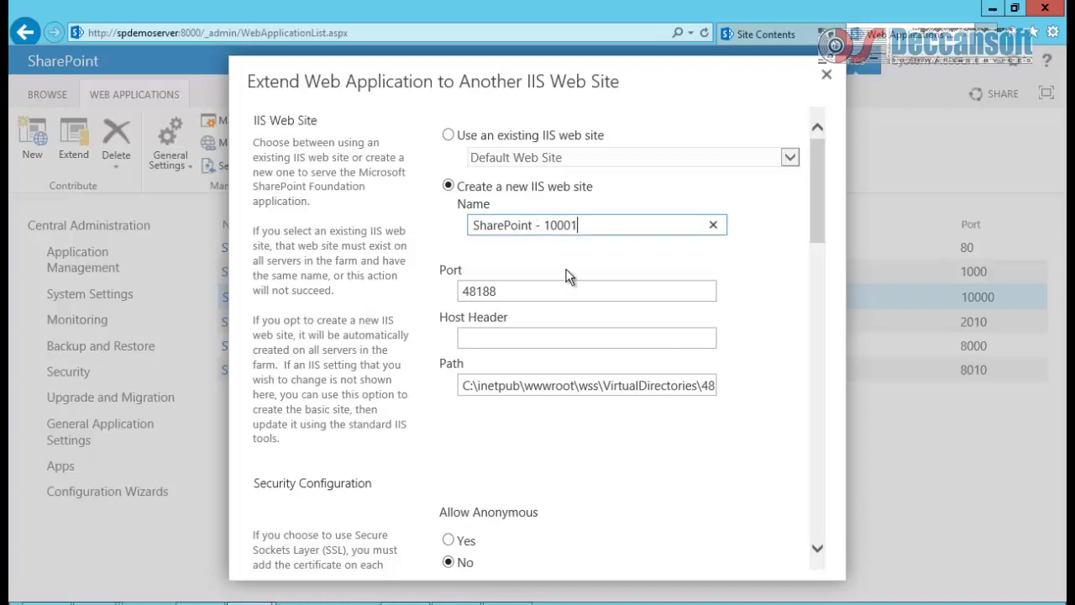
# - Set the port of the new IIS web site to 10001
pyautogui.moveTo(499, 290); pyautogui.dragTo(461, 290)
pyautogui.write('10001')
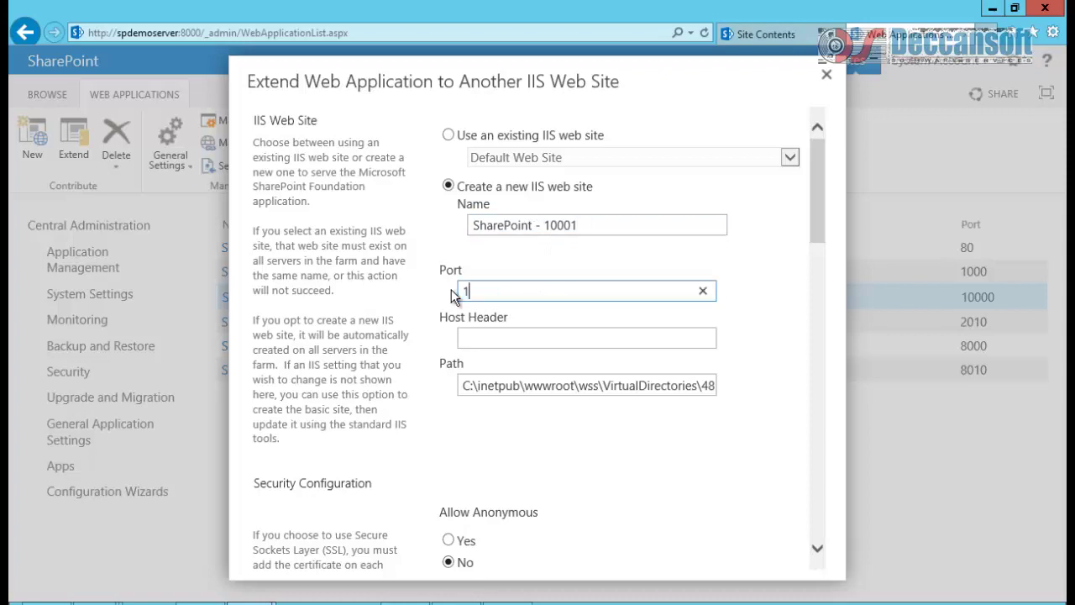
pyautogui.click(500, 385)
# - Disable Windows Authentication and enable Forms Based Authentication (FBA) in the claims authentication types
pyautogui.scroll(-5, 495, 403)
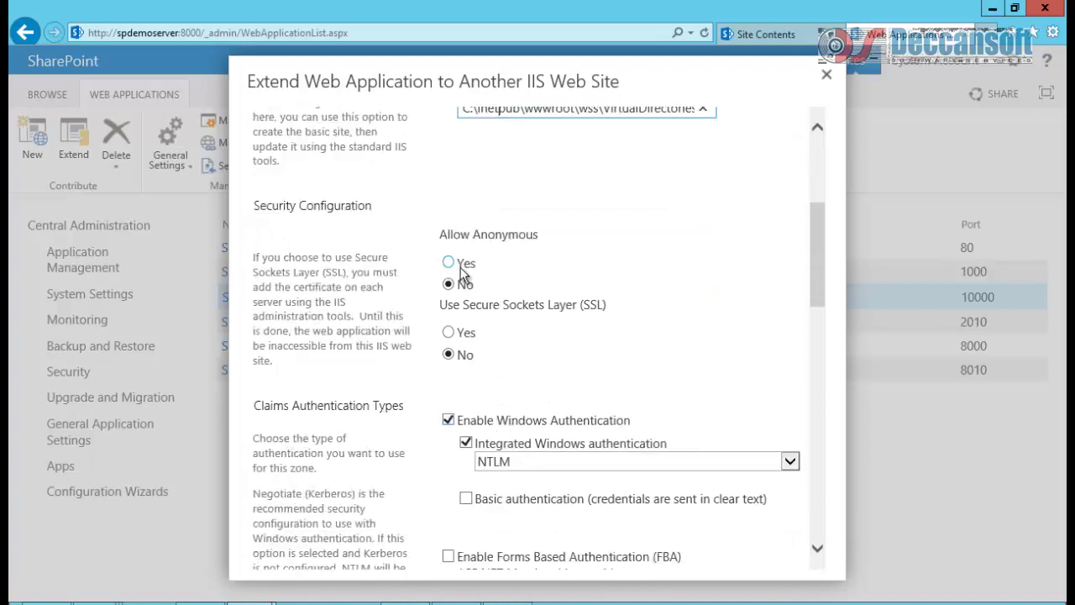
pyautogui.scroll(-3, 484, 337)
pyautogui.scroll(-1, 484, 336)
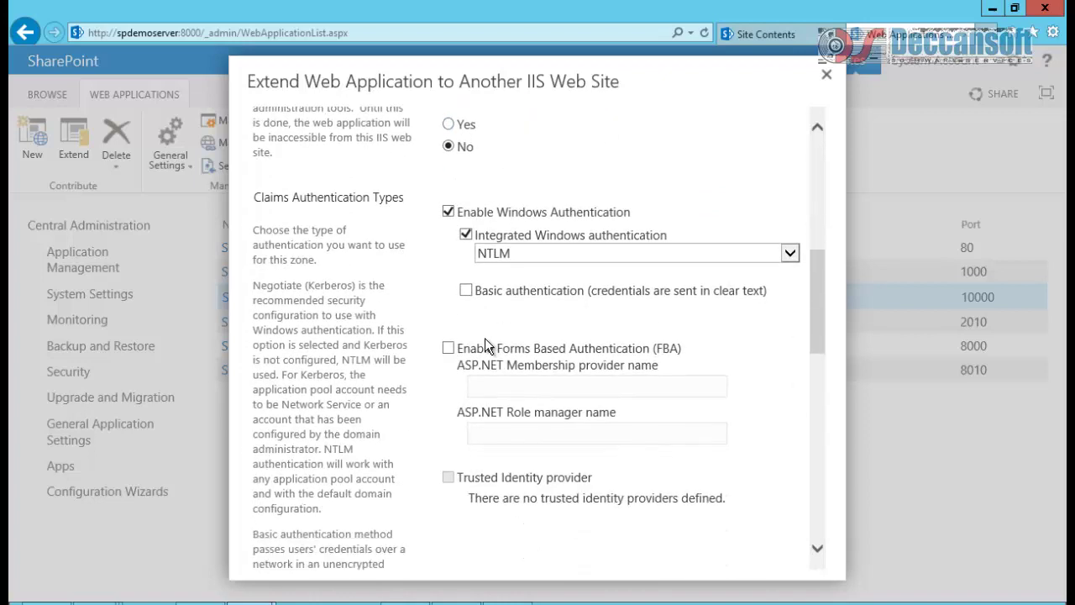
pyautogui.click(453, 210)
pyautogui.click(448, 397)
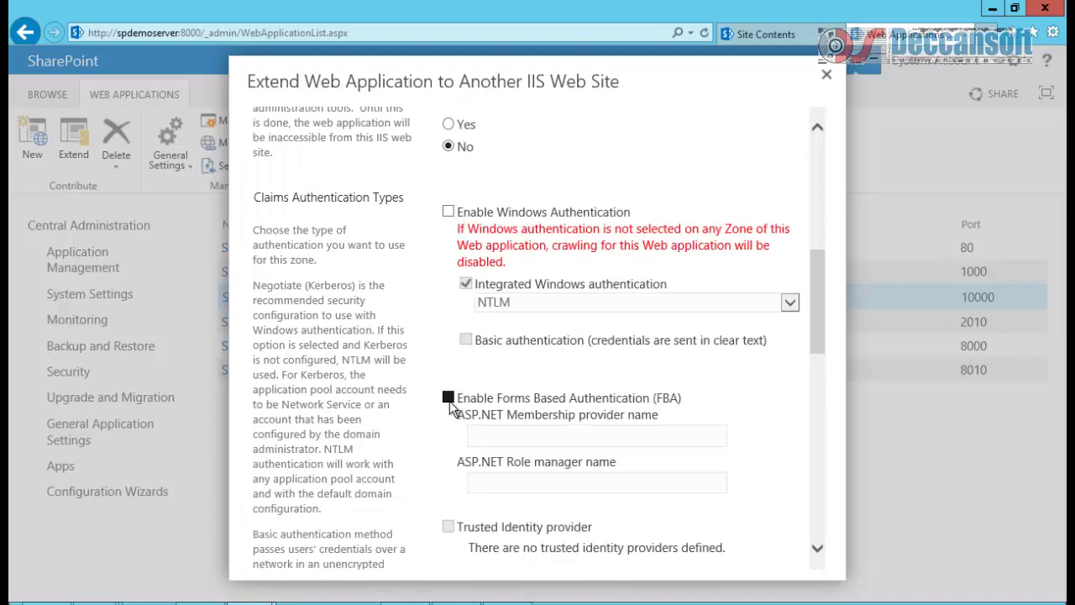
pyautogui.scroll(-1, 654, 419)
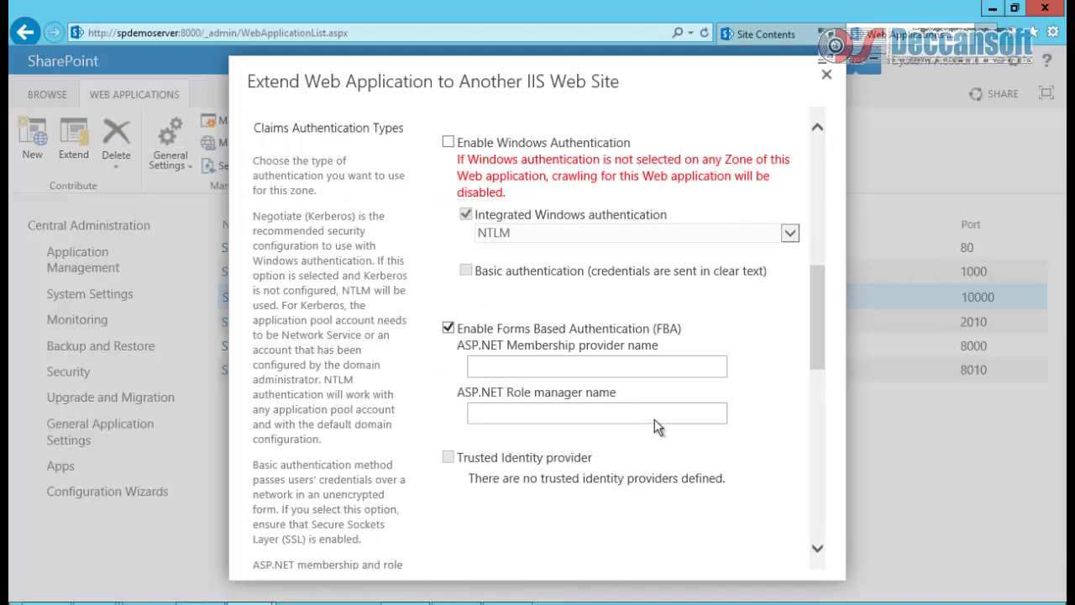
# - Set the ASP.NET membership provider name to FBAMembershipProvider and the role manager name to FBARoleProvider
pyautogui.click(608, 371)
pyautogui.write('FBAMembershipProvider')
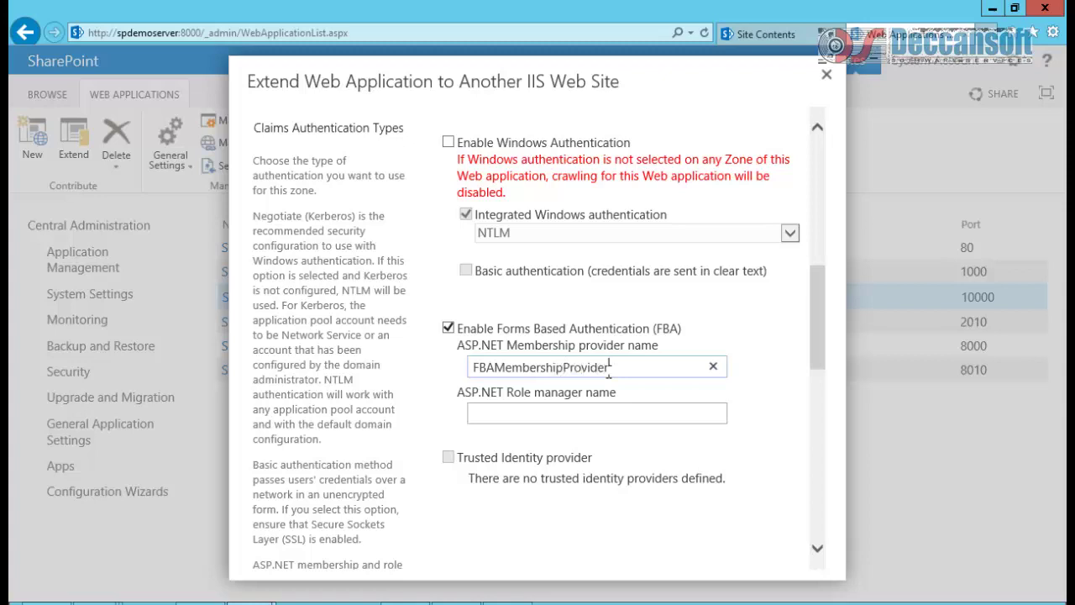
pyautogui.press('Tab')
pyautogui.write('FB')
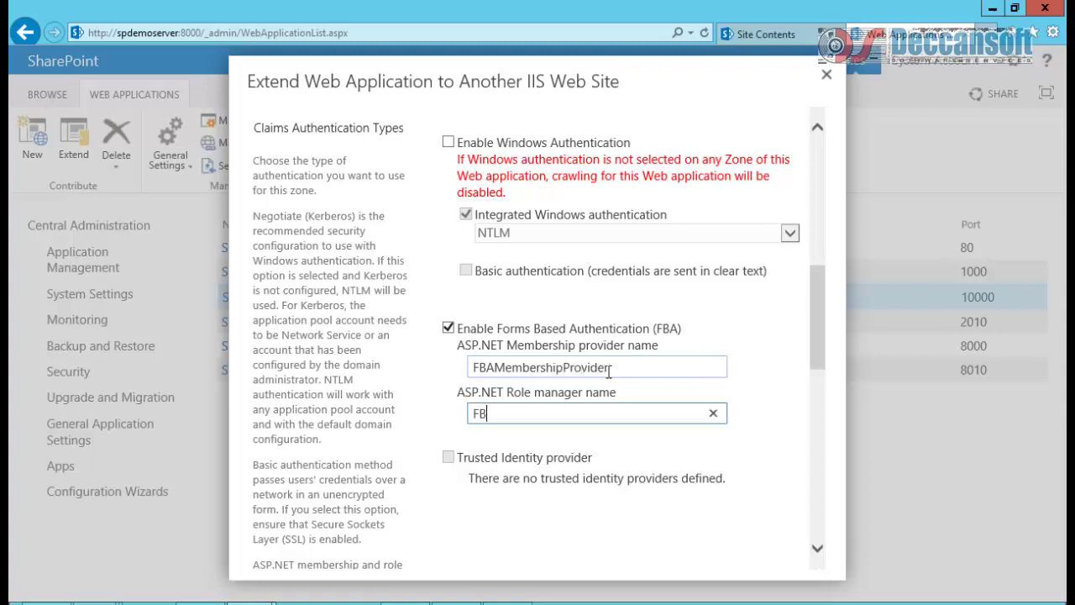
pyautogui.write('ARoleProvider')
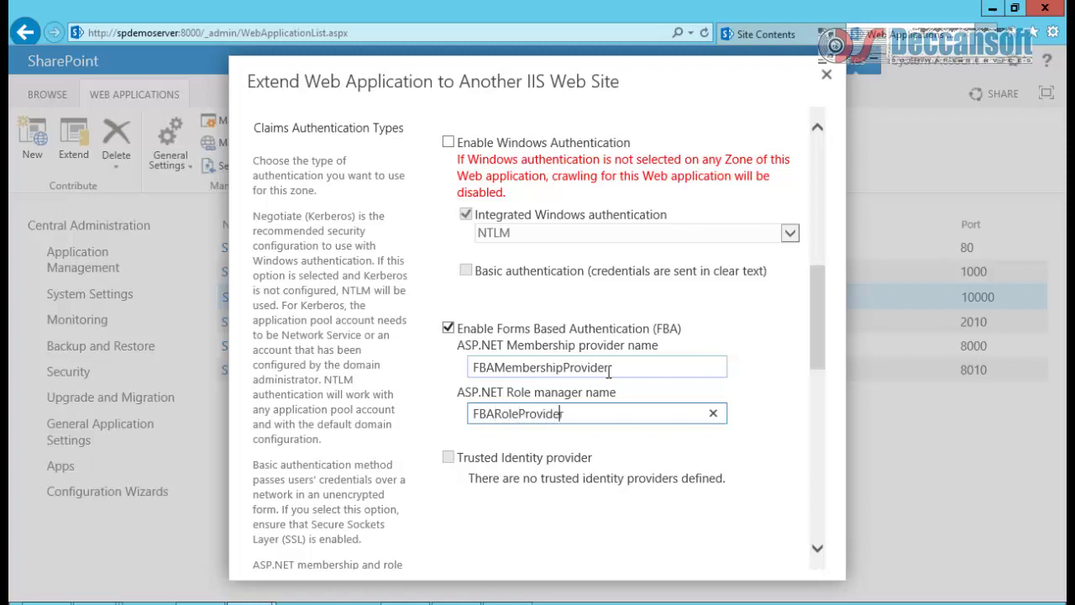
# - Switch to Visual Studio, reload all externally modified files, and check the role and membership provider names in the second Web.config
pyautogui.click(485, 598)
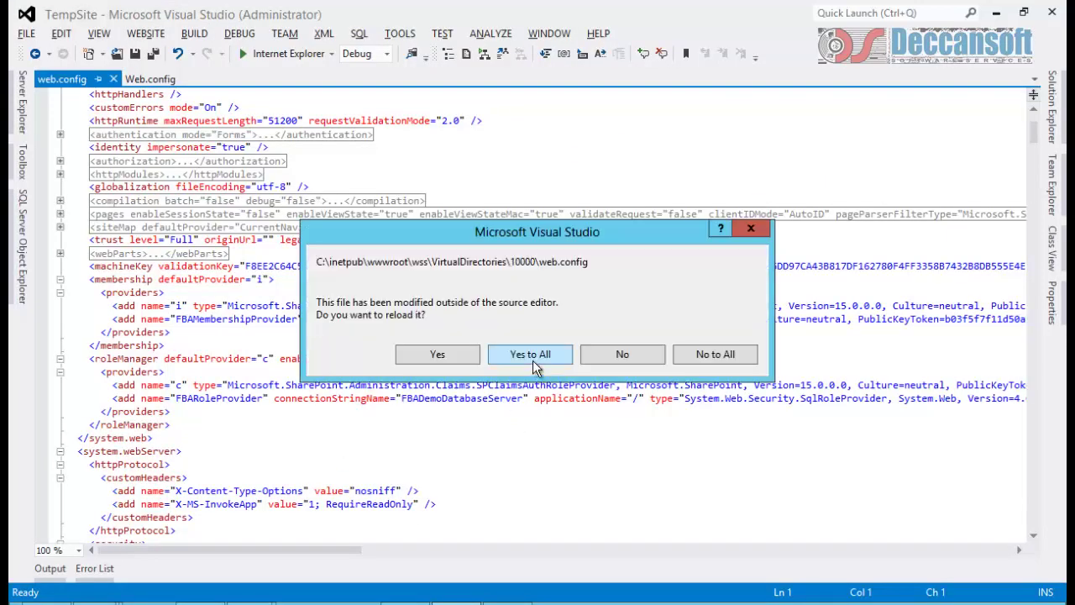
pyautogui.click(532, 359)
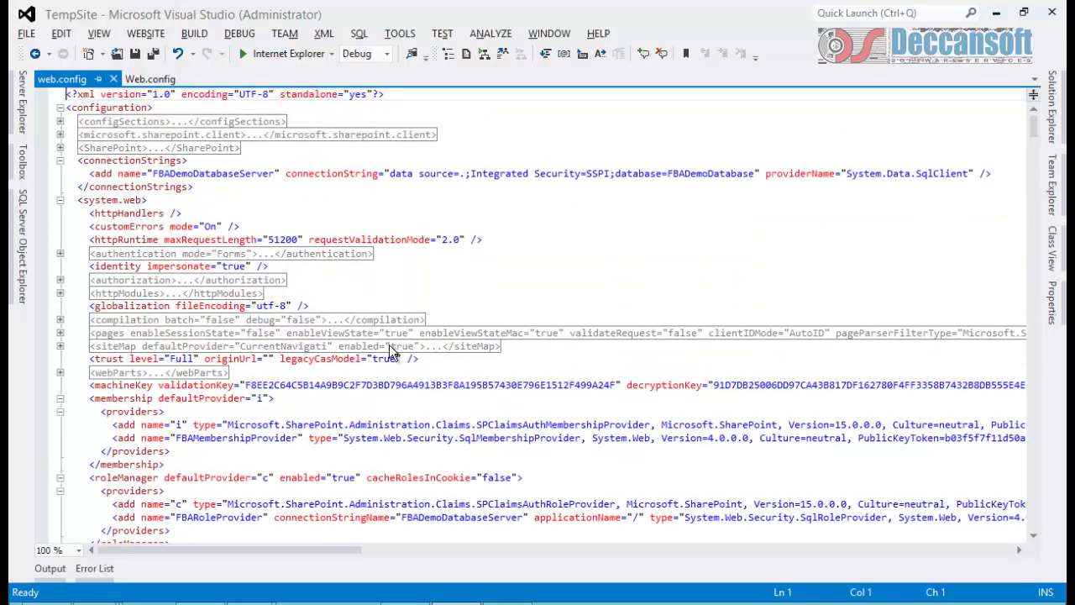
pyautogui.click(150, 78)
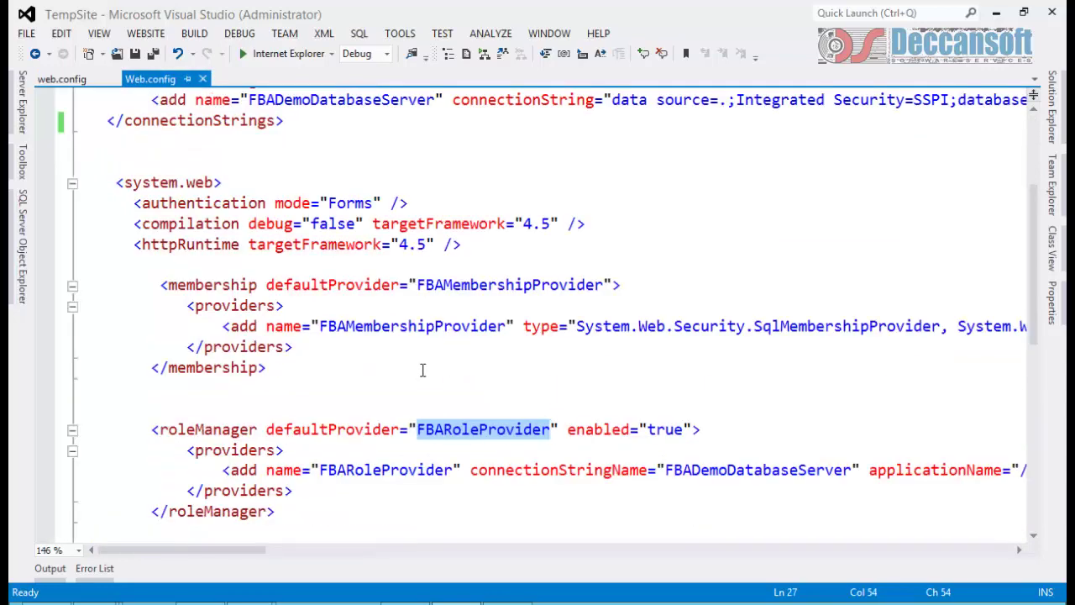
pyautogui.doubleClick(398, 473)
pyautogui.doubleClick(468, 429)
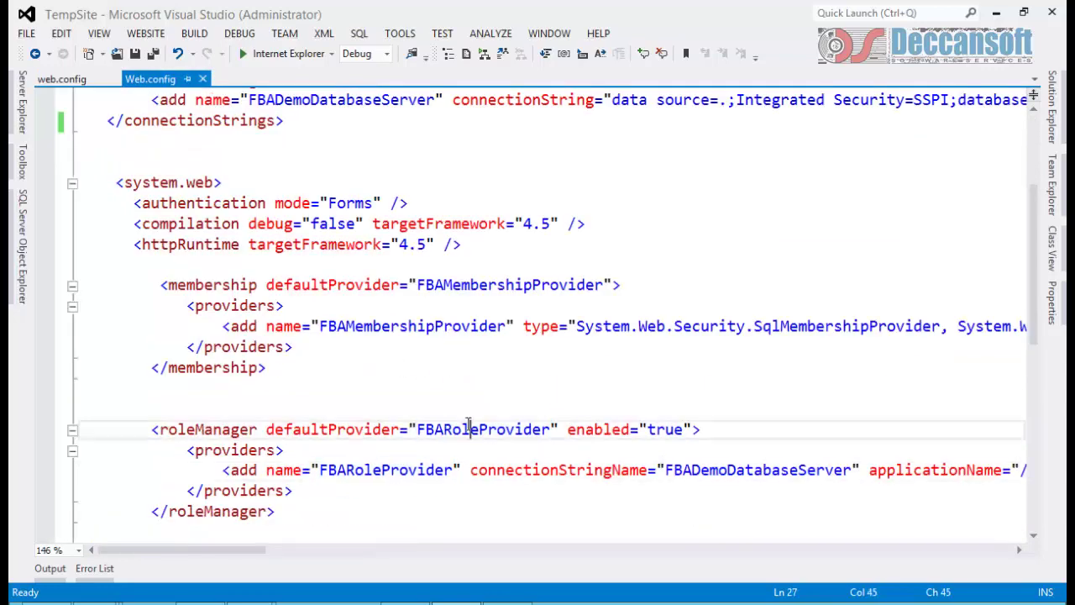
pyautogui.doubleClick(399, 327)
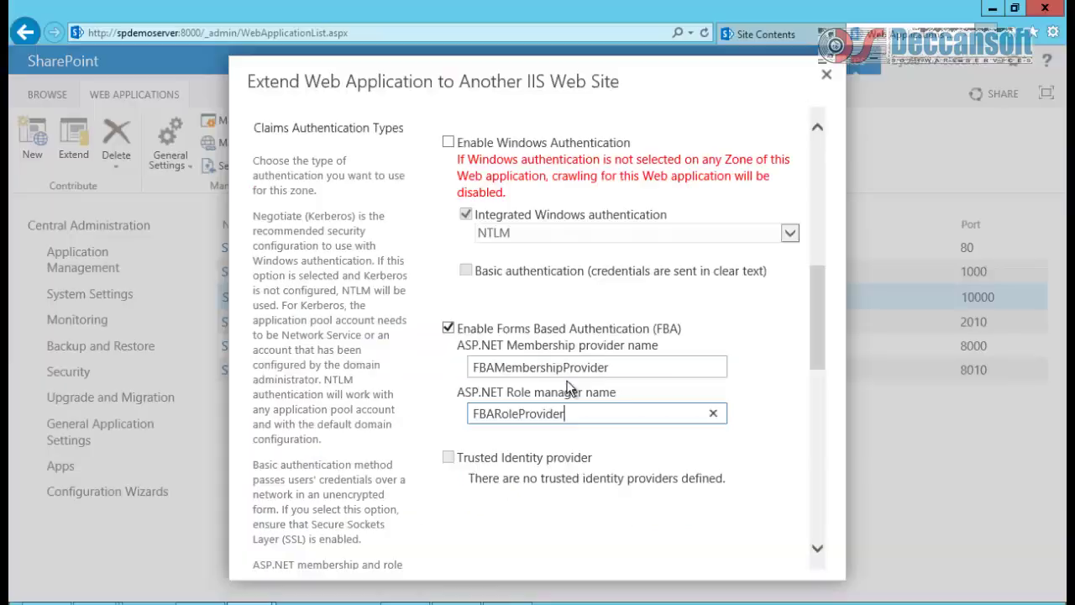
# - Review the provider names, sign-in page option, IIS site name and port in the web application extension form
pyautogui.scroll(-3, 578, 453)
pyautogui.scroll(4, 583, 458)
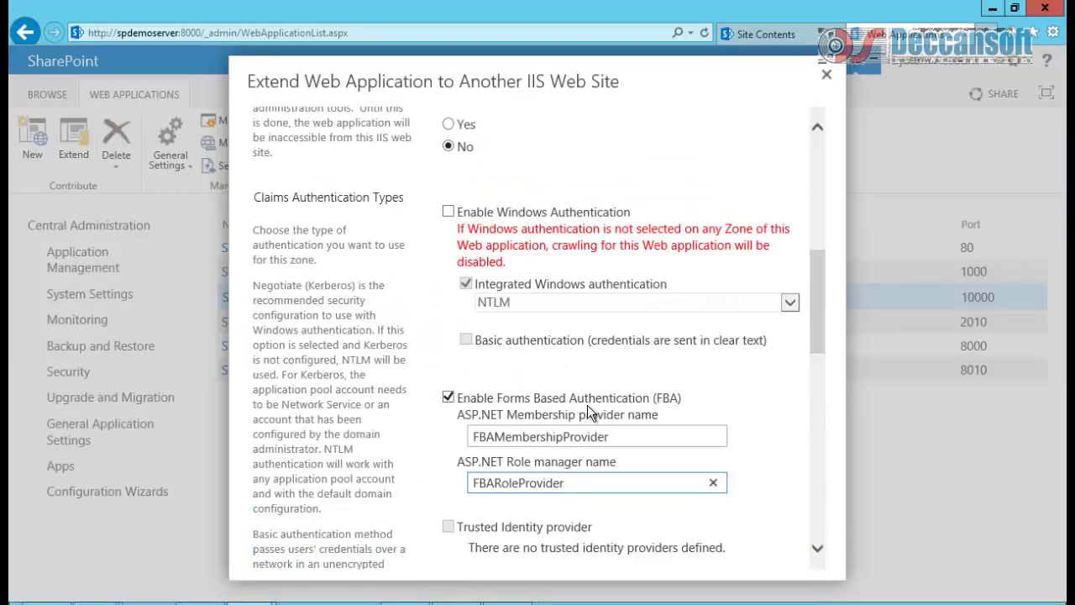
pyautogui.scroll(-4, 630, 478)
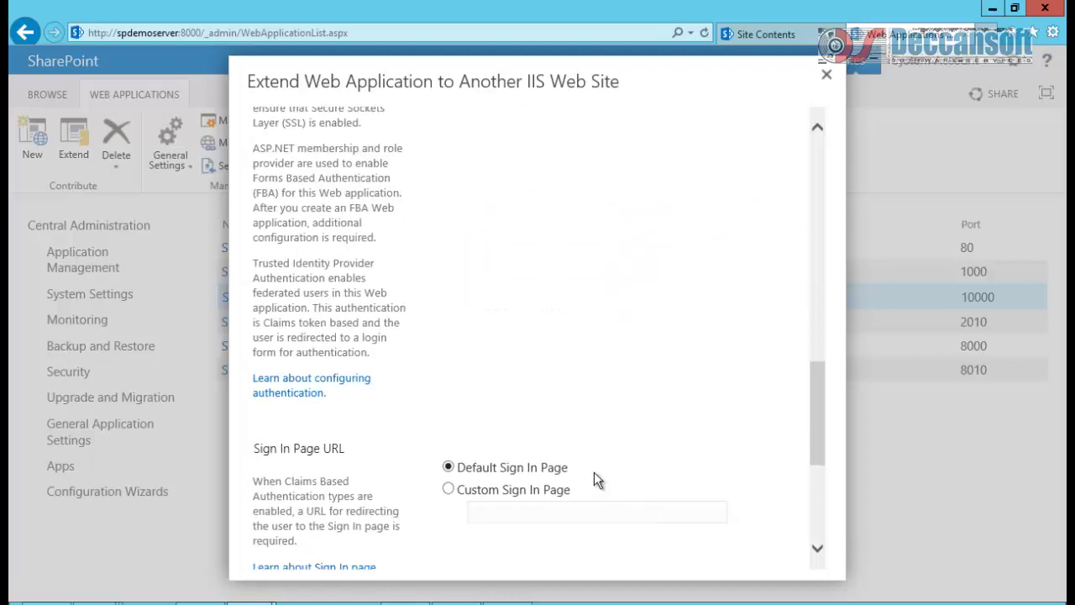
pyautogui.scroll(4, 595, 480)
pyautogui.scroll(6, 429, 239)
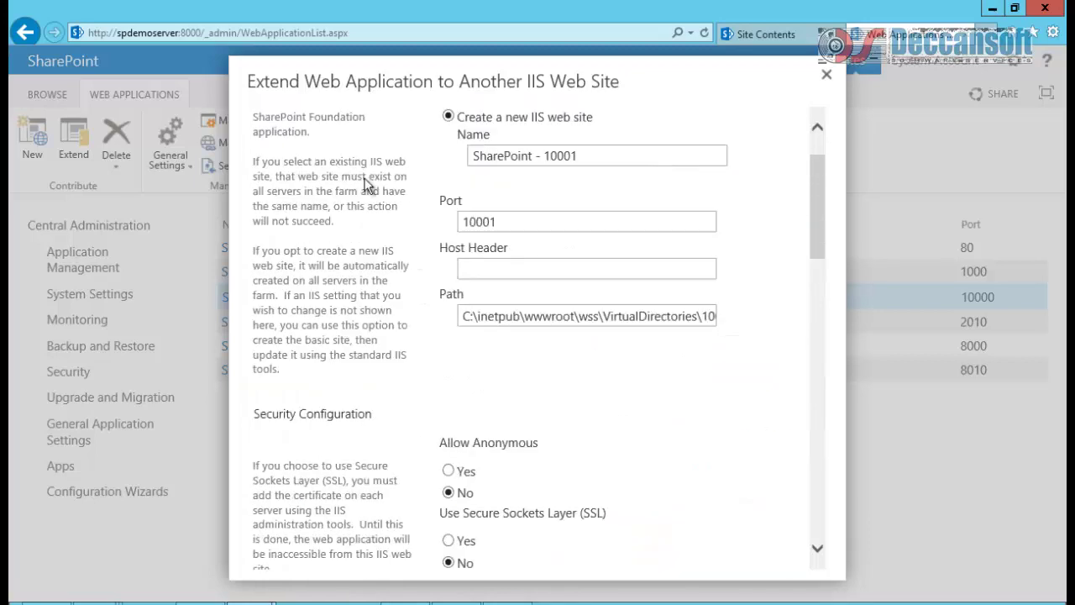
pyautogui.moveTo(541, 224); pyautogui.dragTo(579, 225)
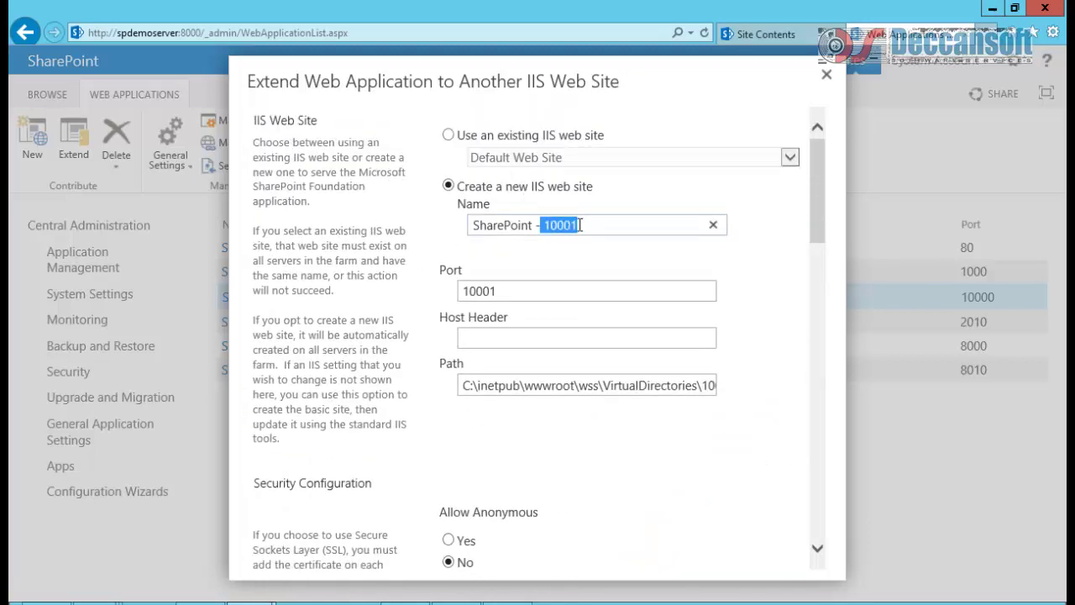
pyautogui.moveTo(499, 290); pyautogui.dragTo(458, 292)
# - Keep Intranet as the zone for the public URL and submit the web application extension
pyautogui.scroll(-12, 609, 494)
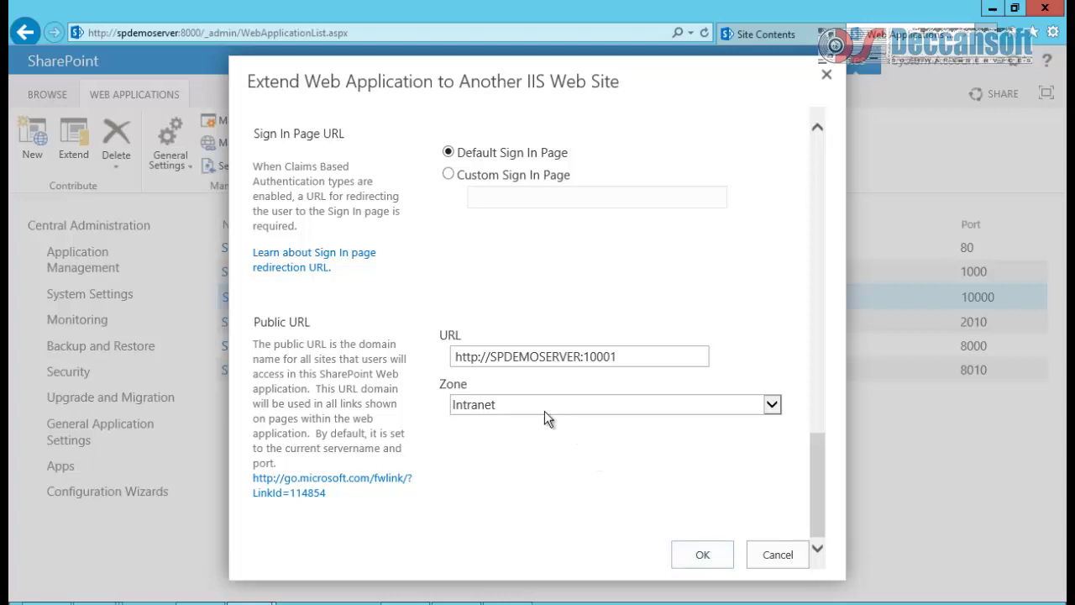
pyautogui.click(495, 406)
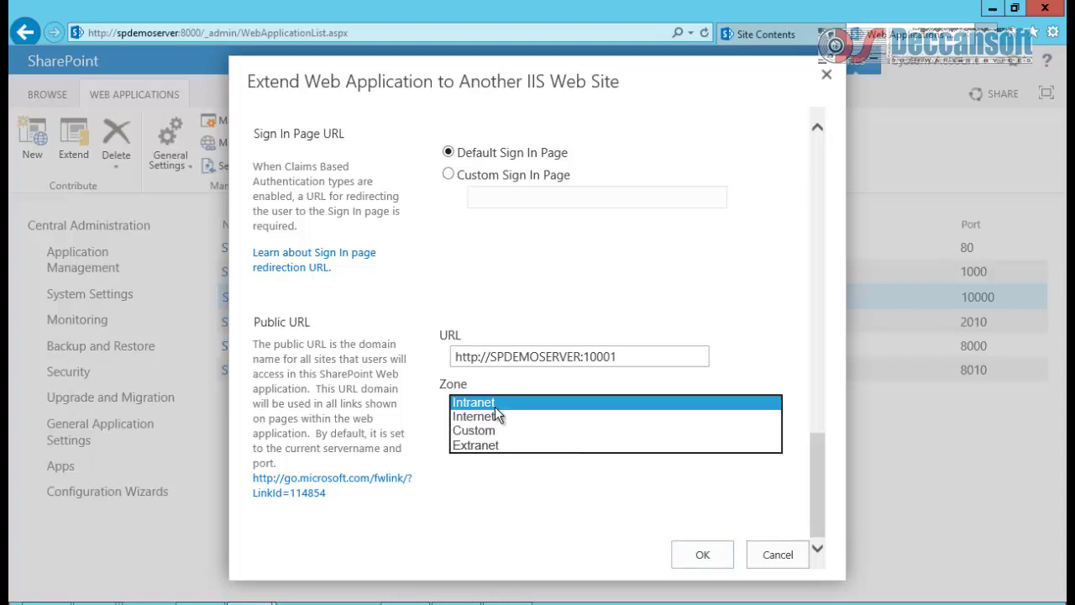
pyautogui.click(504, 409)
pyautogui.click(507, 406)
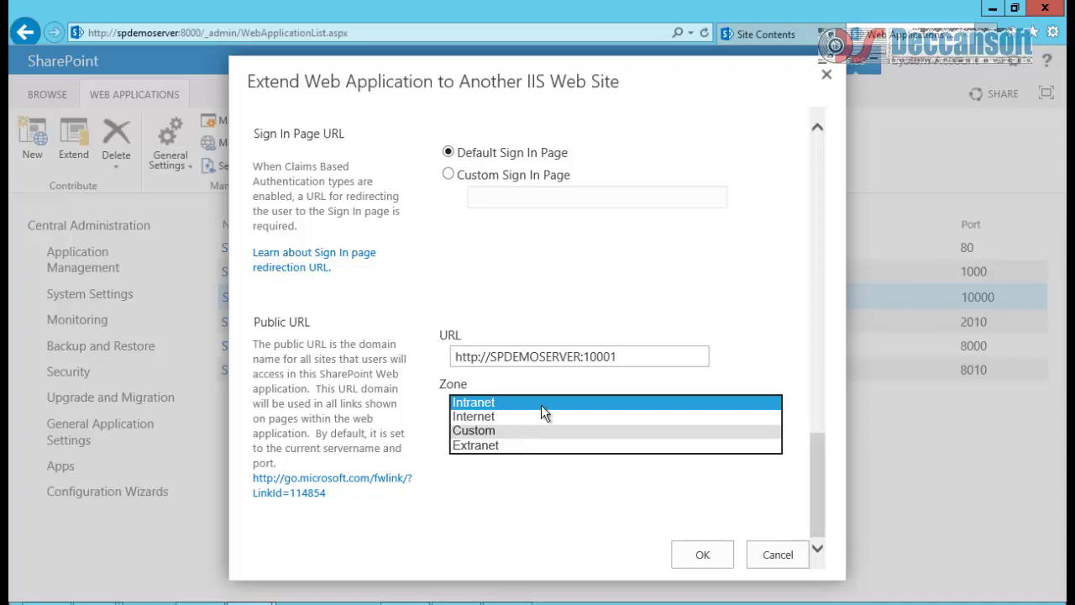
pyautogui.moveTo(624, 356); pyautogui.dragTo(437, 360)
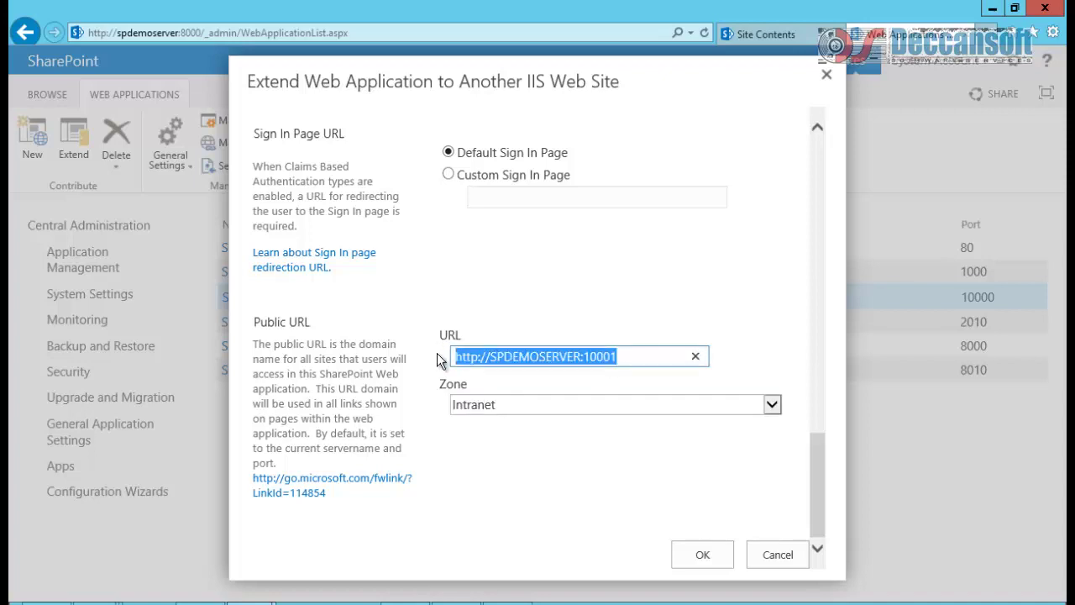
pyautogui.click(519, 411)
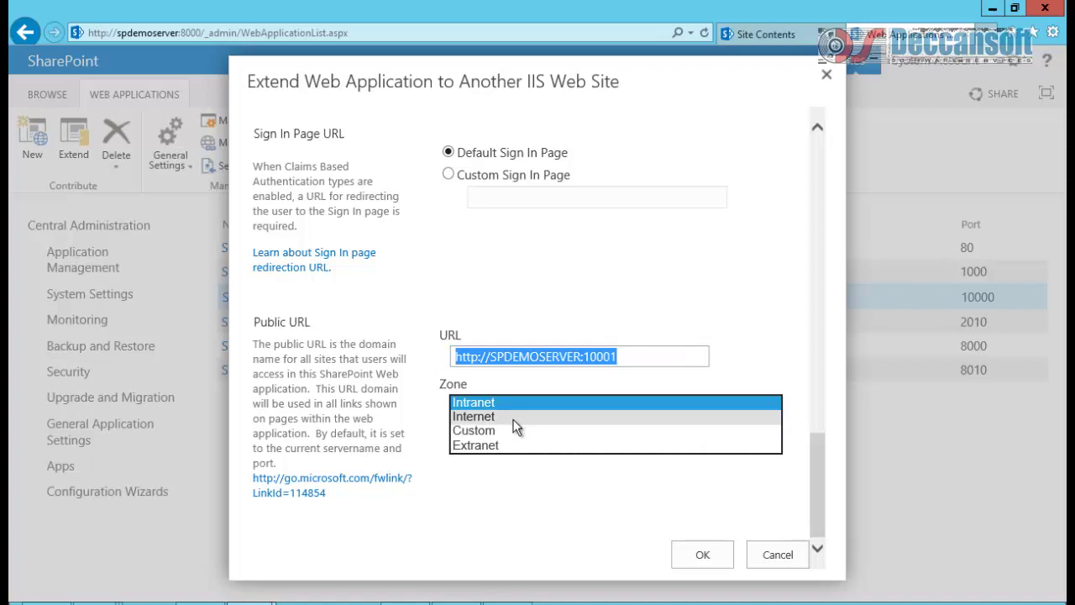
pyautogui.click(512, 403)
pyautogui.click(705, 557)
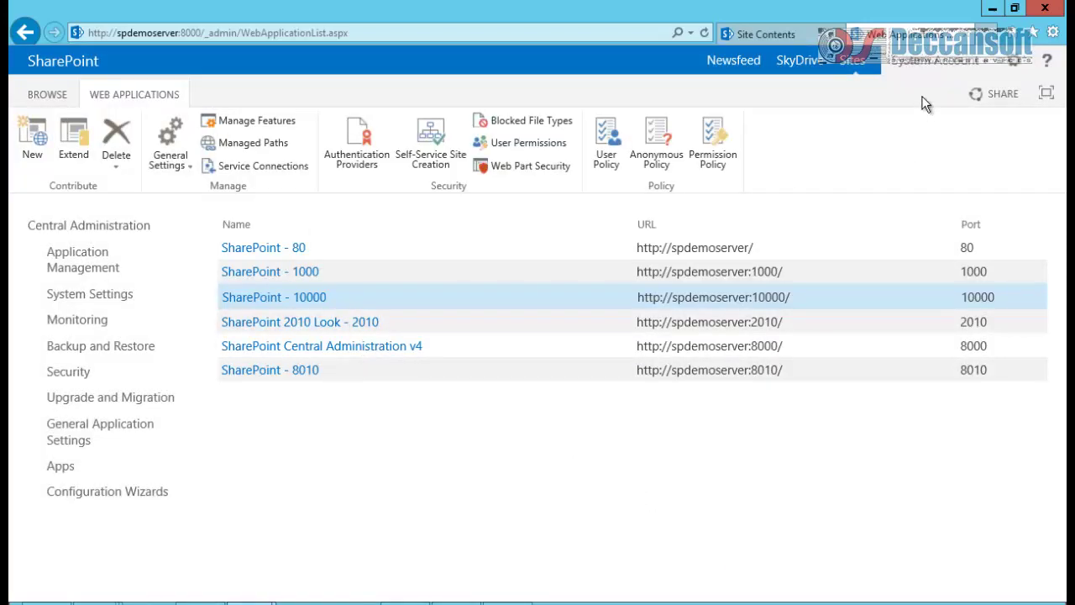
pyautogui.click(765, 38)
pyautogui.click(201, 32)
pyautogui.moveTo(202, 33); pyautogui.dragTo(513, 33)
pyautogui.write('10001')
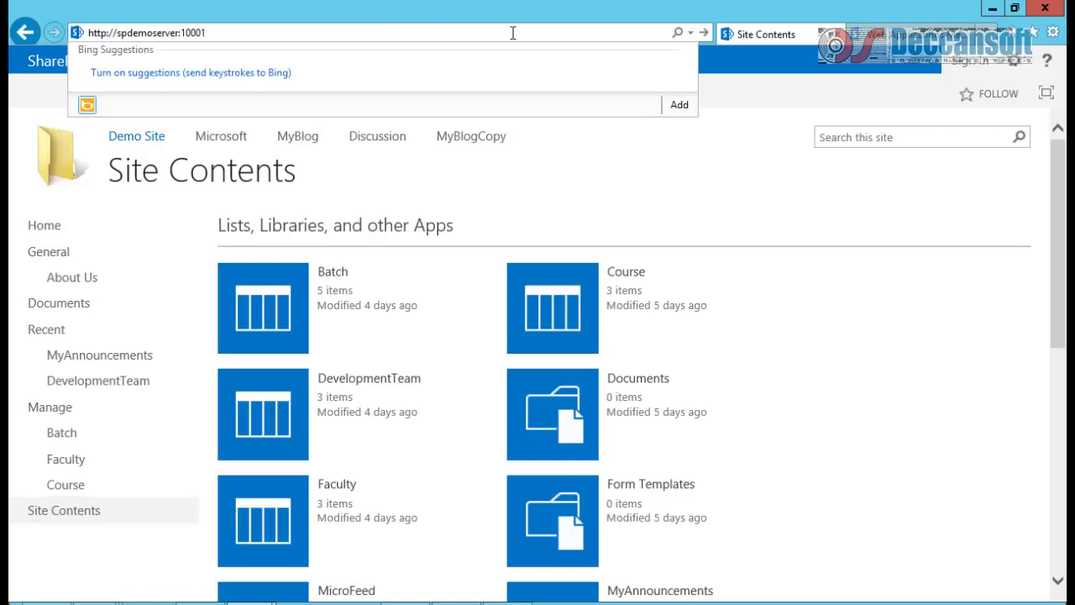
pyautogui.write('/')
pyautogui.press('Return')
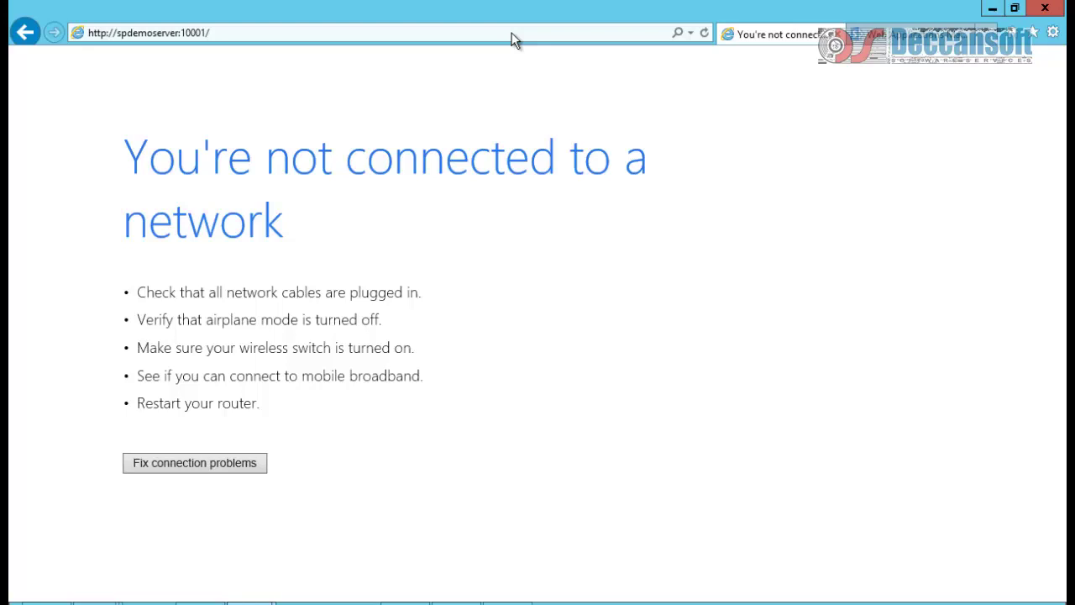
# - Copy the port 10001 site address, close its tab, and load the address in a new Internet Explorer window
pyautogui.click(512, 32)
pyautogui.hotkey('ctrl', 'c')
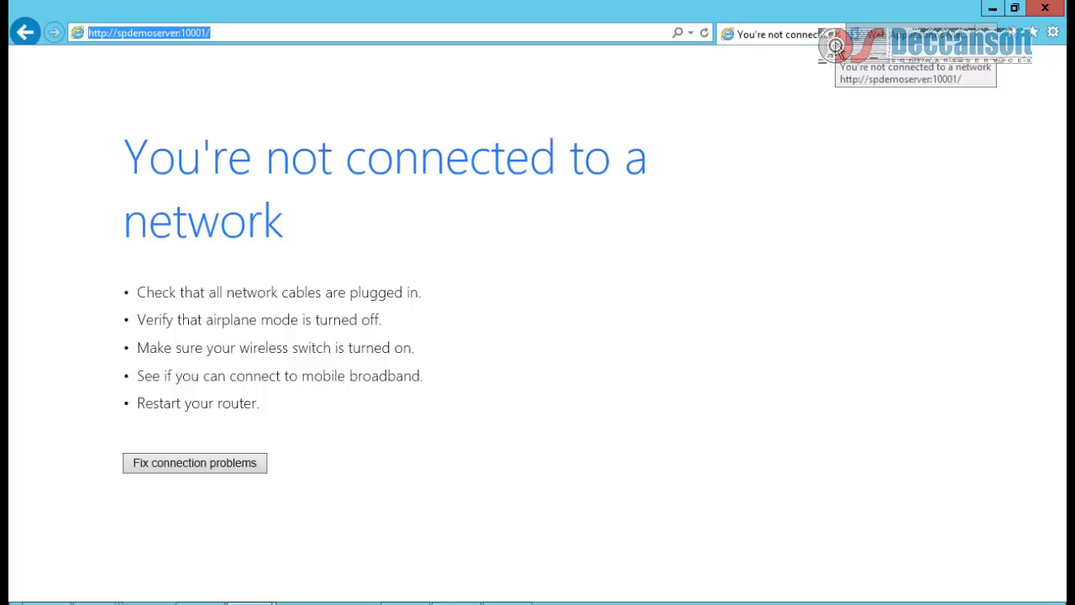
pyautogui.hotkey('ctrl', 'w')
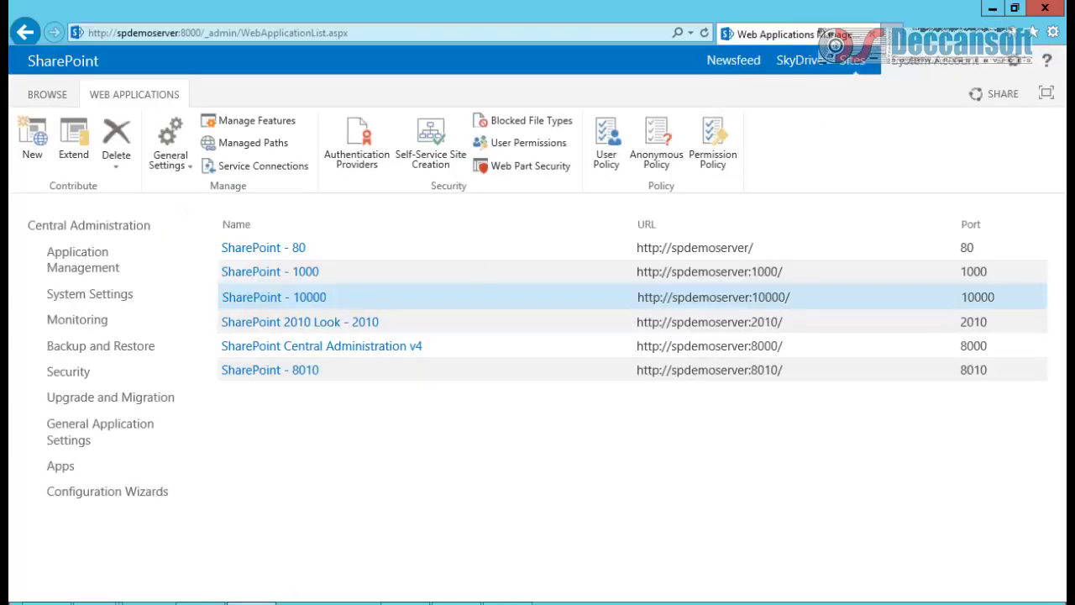
pyautogui.rightClick(252, 599)
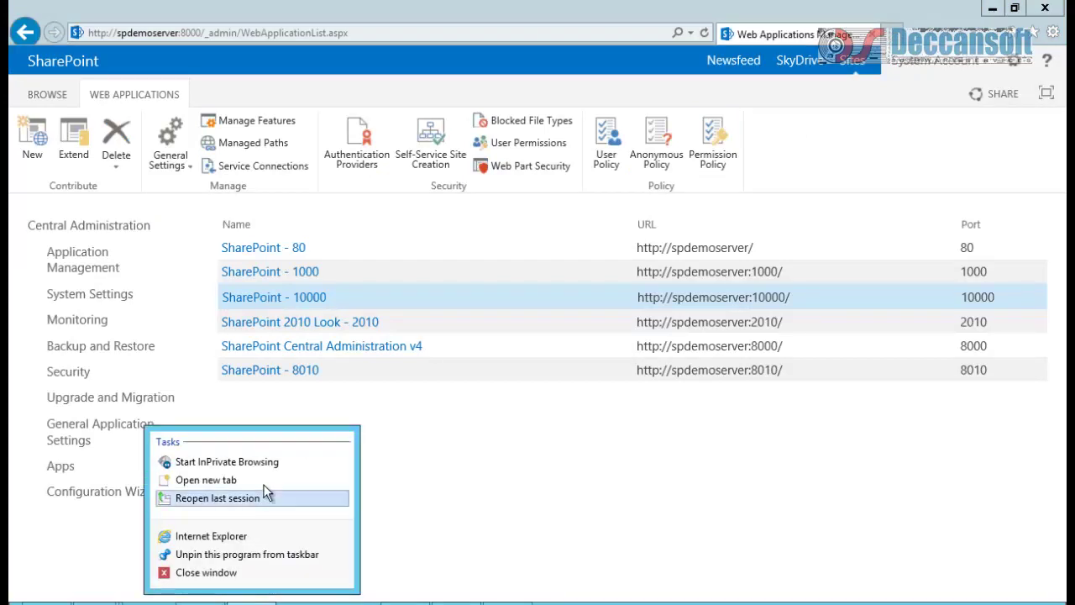
pyautogui.click(226, 537)
pyautogui.click(296, 28)
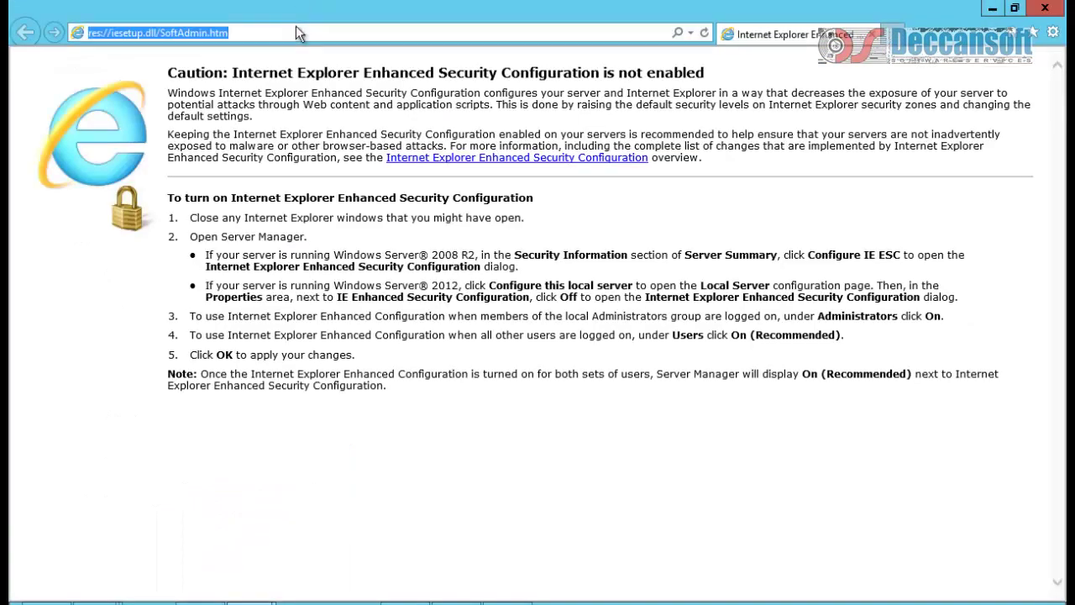
pyautogui.hotkey('ctrl', 'v')
pyautogui.press('Return')
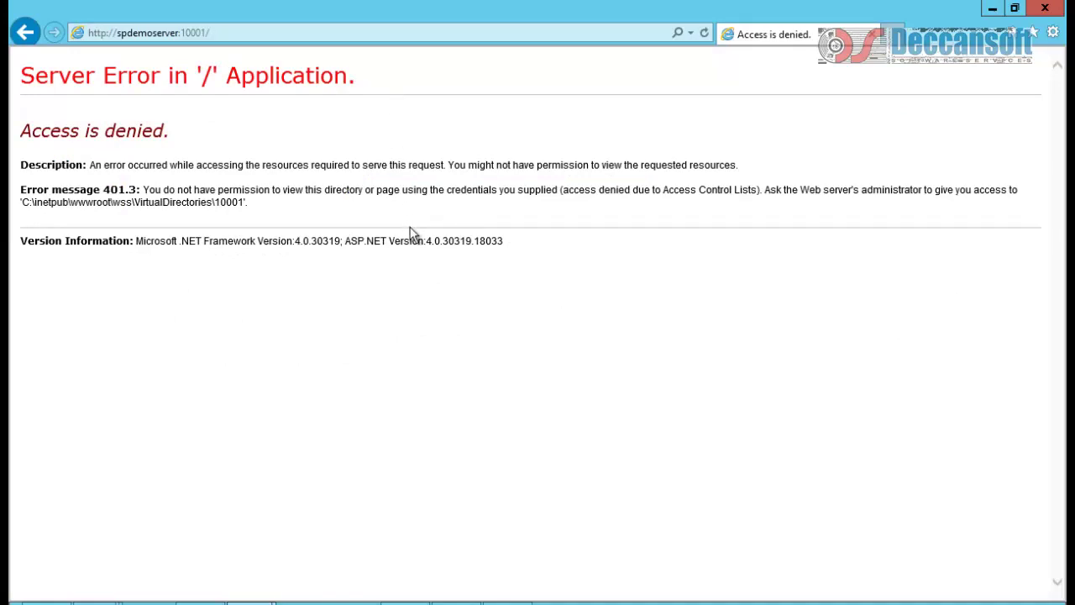
pyautogui.click(235, 34)
pyautogui.hotkey('ctrl', 'c')
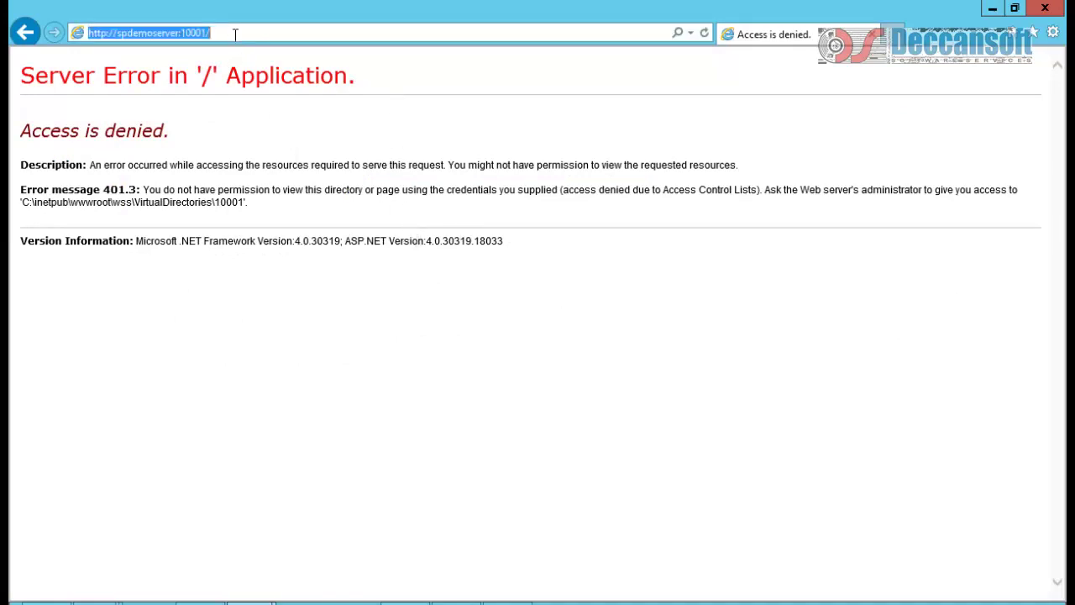
pyautogui.click(206, 603)
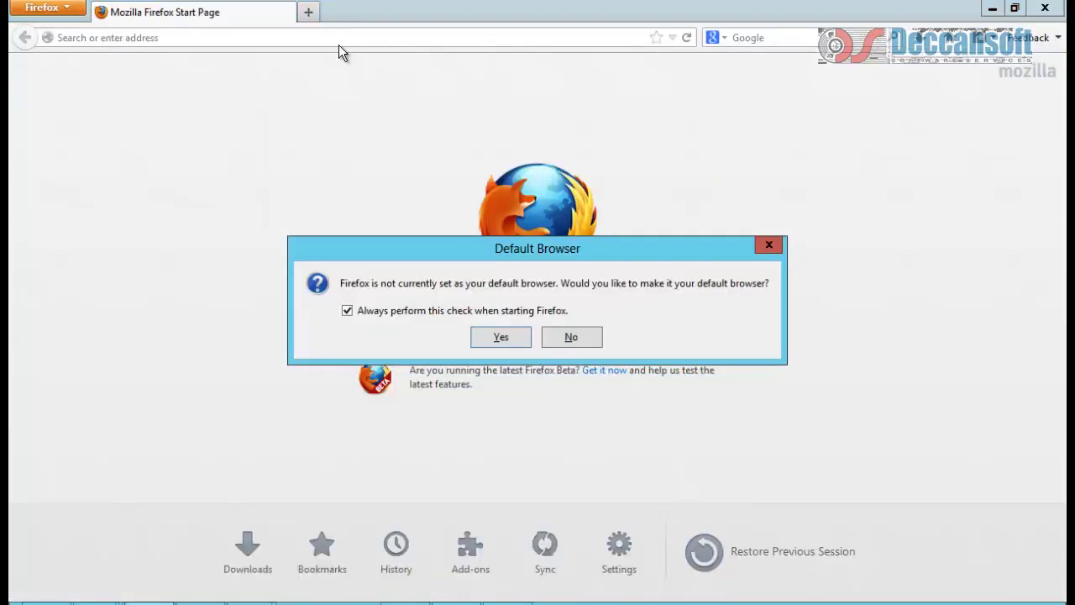
pyautogui.click(571, 337)
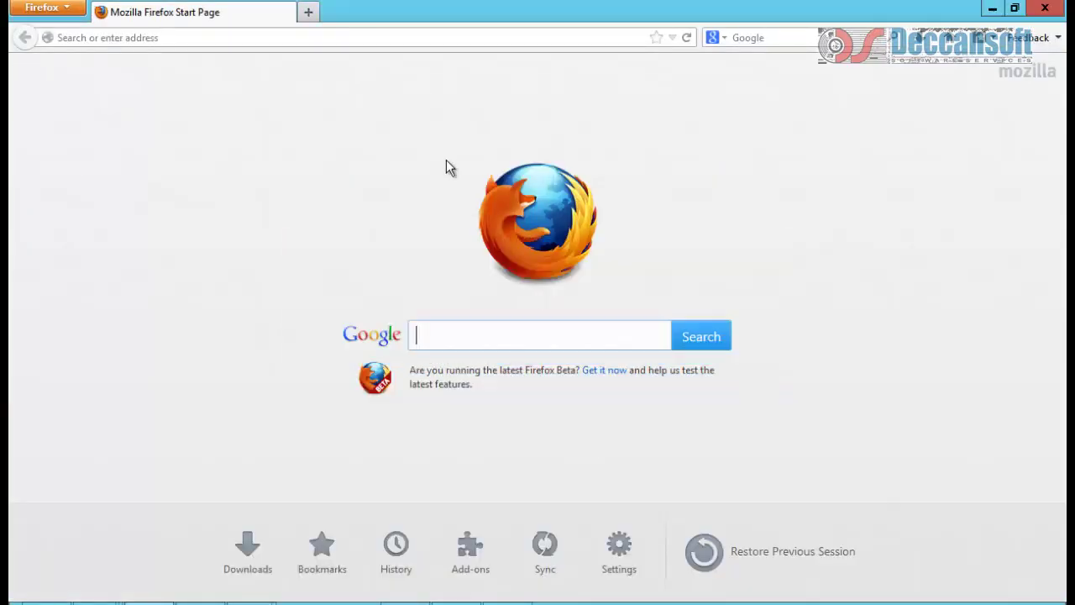
pyautogui.click(412, 37)
pyautogui.hotkey('ctrl', 'v')
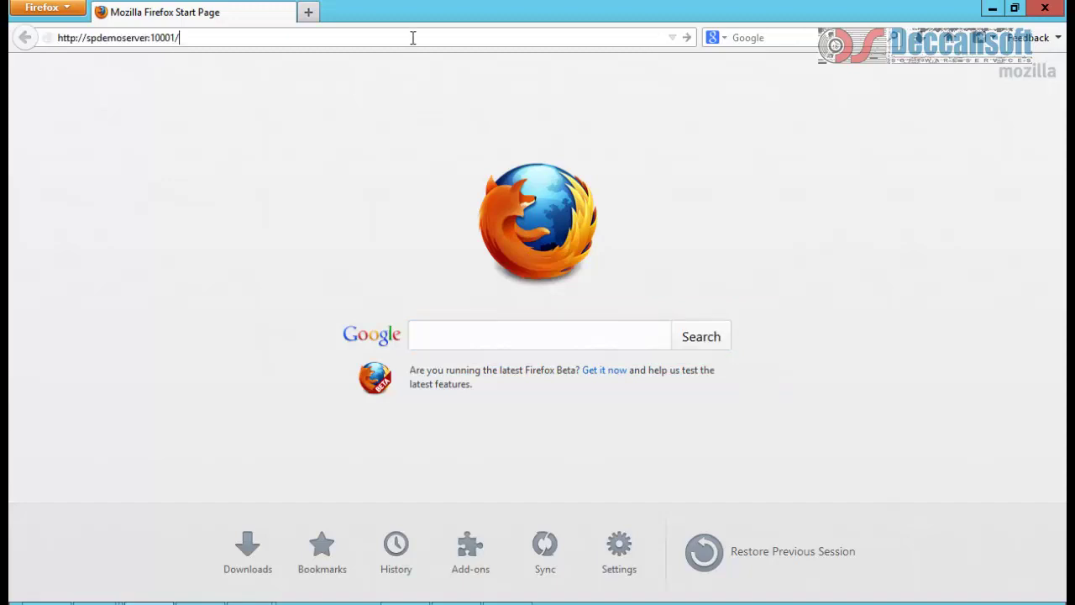
pyautogui.press('Return')
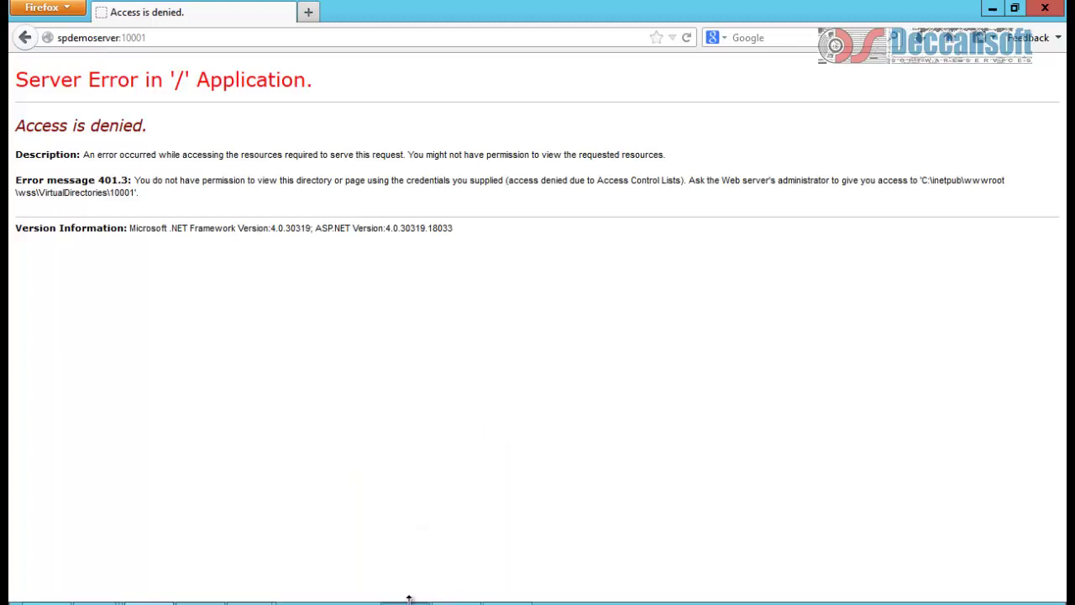
# - Switch to the Central Administration window and start adding users to the SharePoint - 10000 user policy for the Intranet zone
pyautogui.moveTo(404, 602)
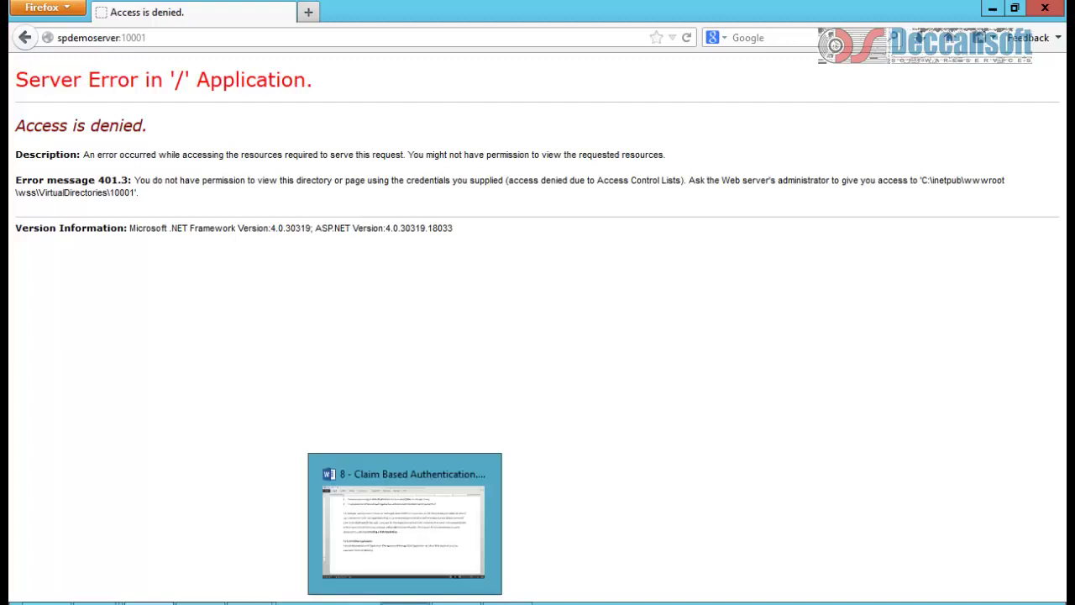
pyautogui.moveTo(150, 602)
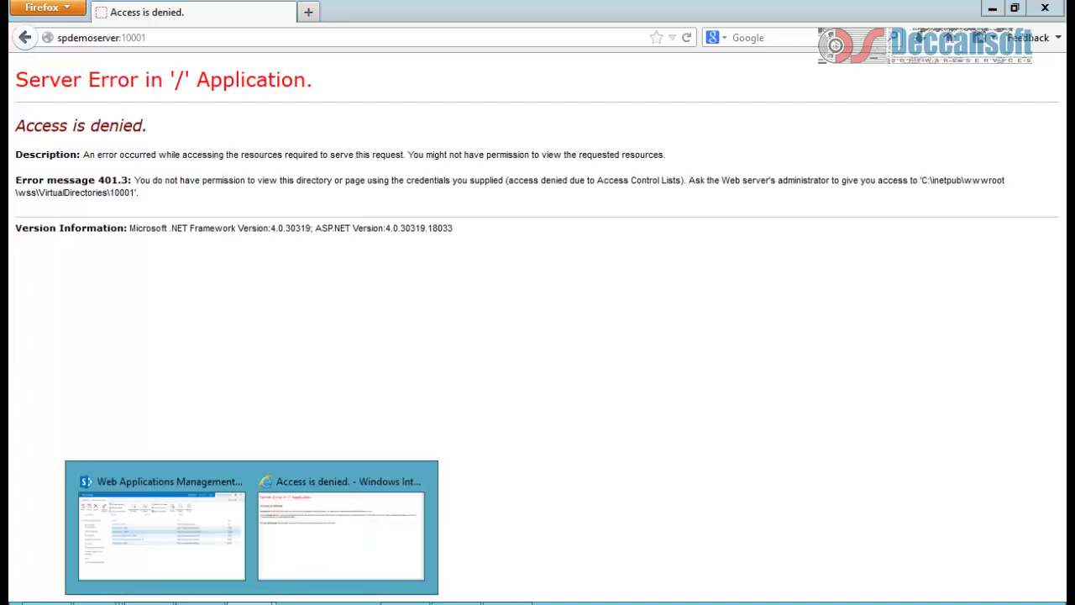
pyautogui.click(216, 554)
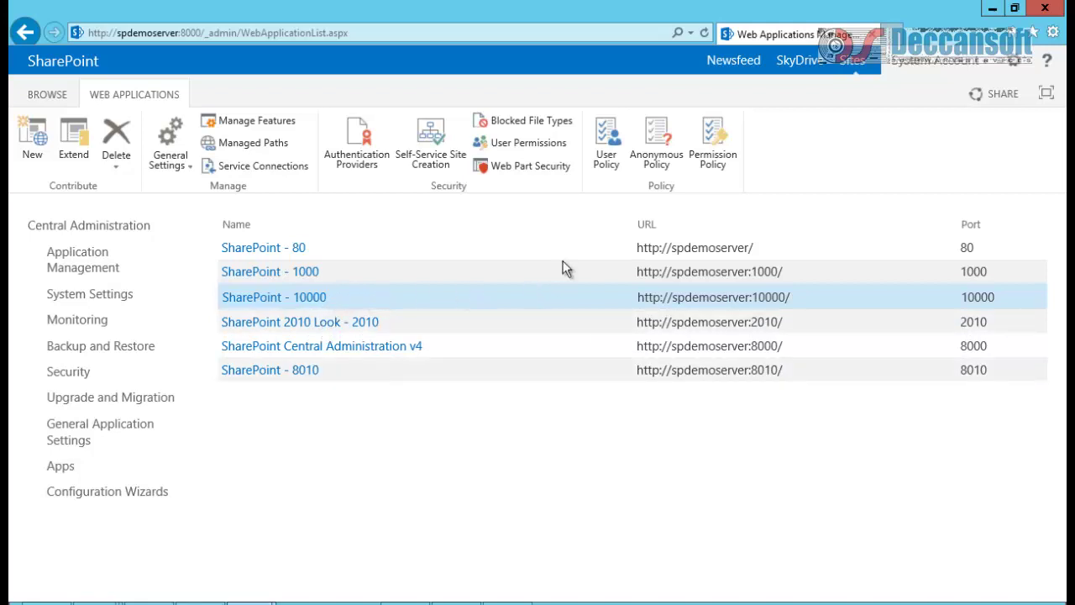
pyautogui.click(616, 132)
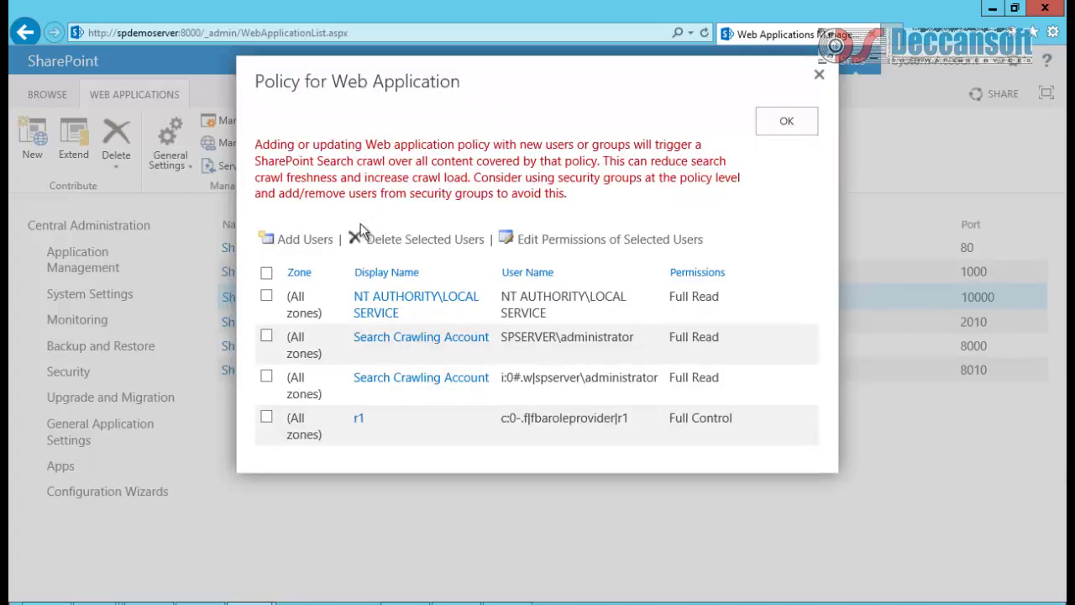
pyautogui.click(318, 244)
pyautogui.click(475, 288)
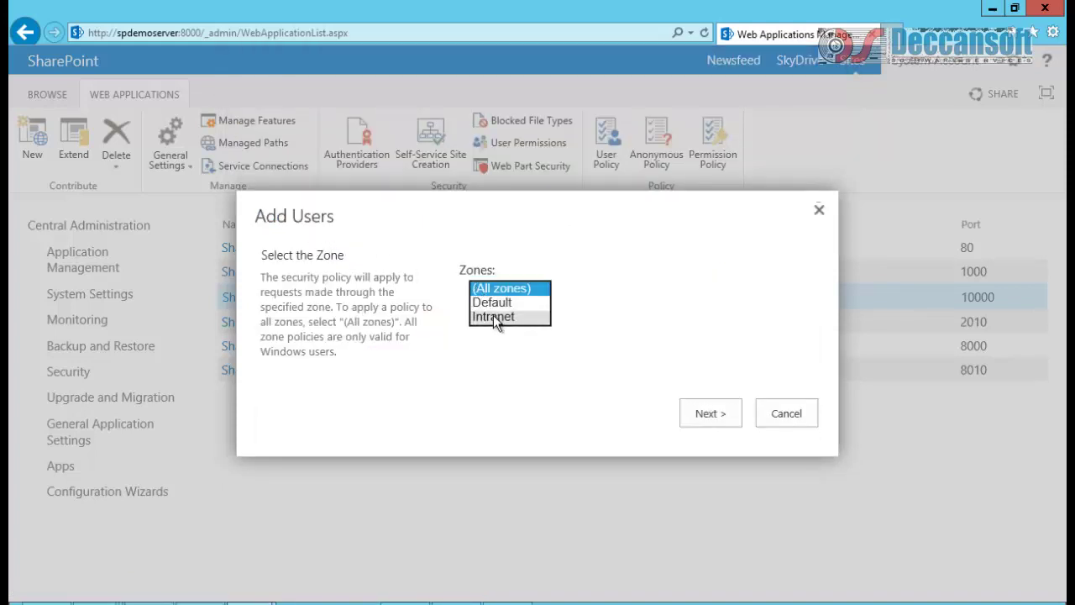
pyautogui.click(495, 318)
pyautogui.click(710, 416)
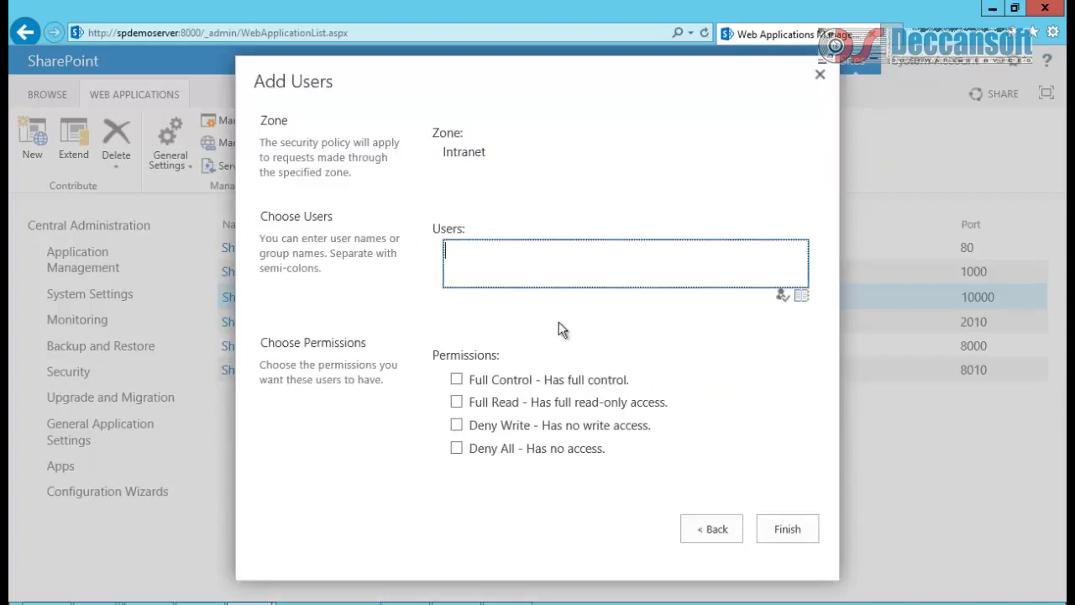
# - Add user_01 with Full Control permission, finish adding users, and close the web application policy
pyautogui.write('user_01')
pyautogui.click(468, 380)
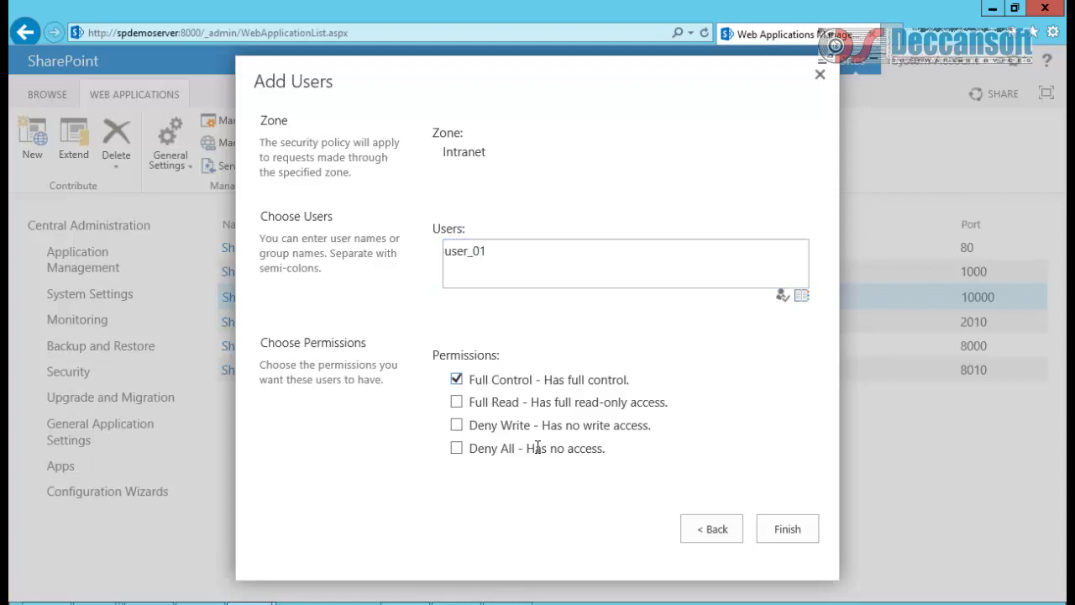
pyautogui.click(783, 529)
pyautogui.click(787, 123)
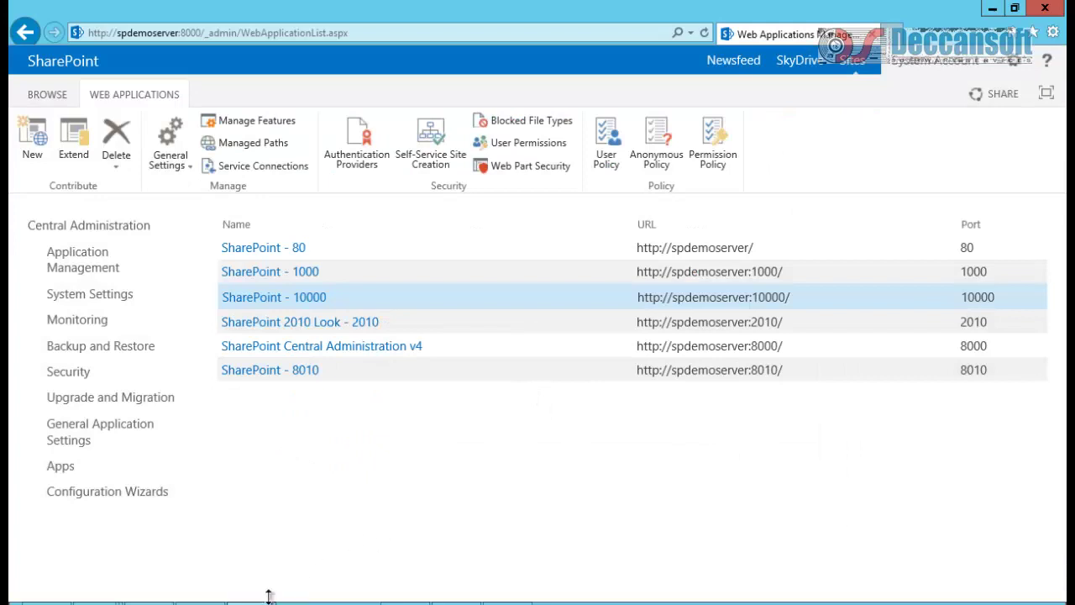
# - Reload the port 10001 site in its Internet Explorer window, sign in as user_01 with the account password, and look over the home page
pyautogui.moveTo(270, 594)
pyautogui.click(312, 568)
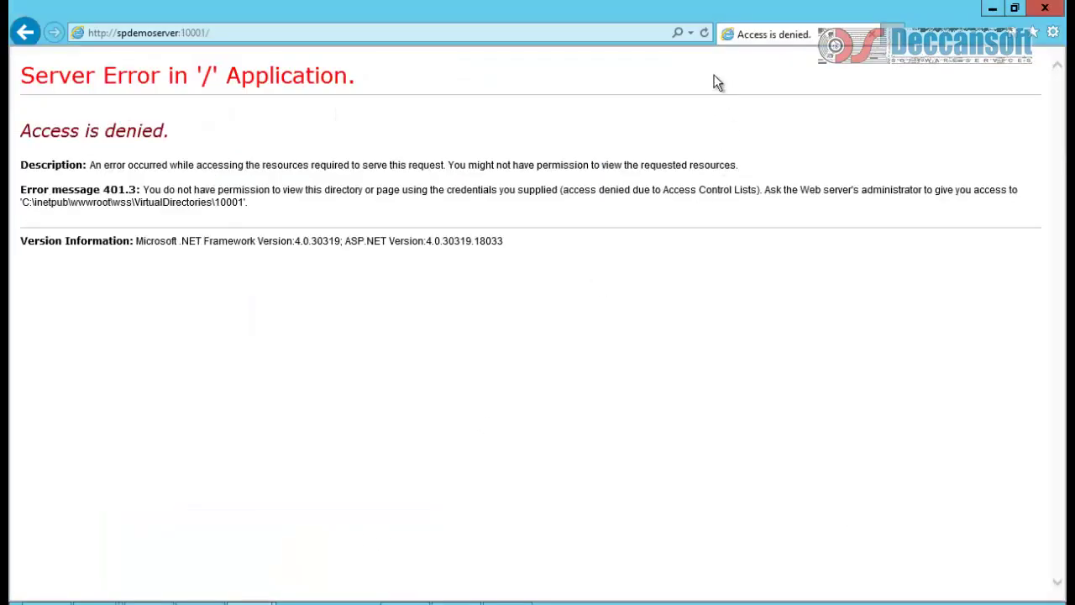
pyautogui.click(704, 34)
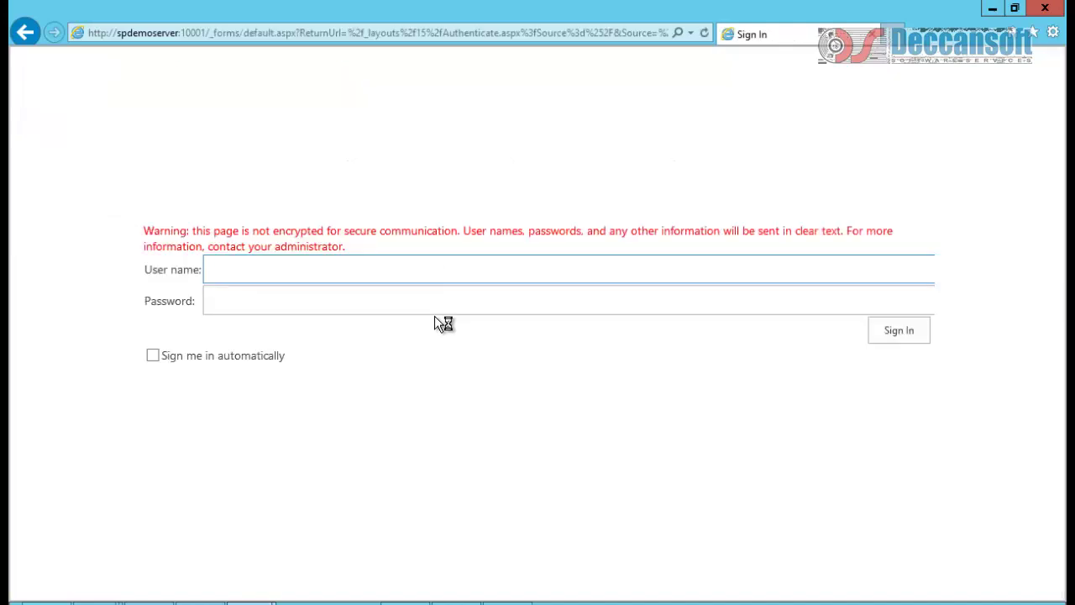
pyautogui.write('user_01')
pyautogui.press('Tab')
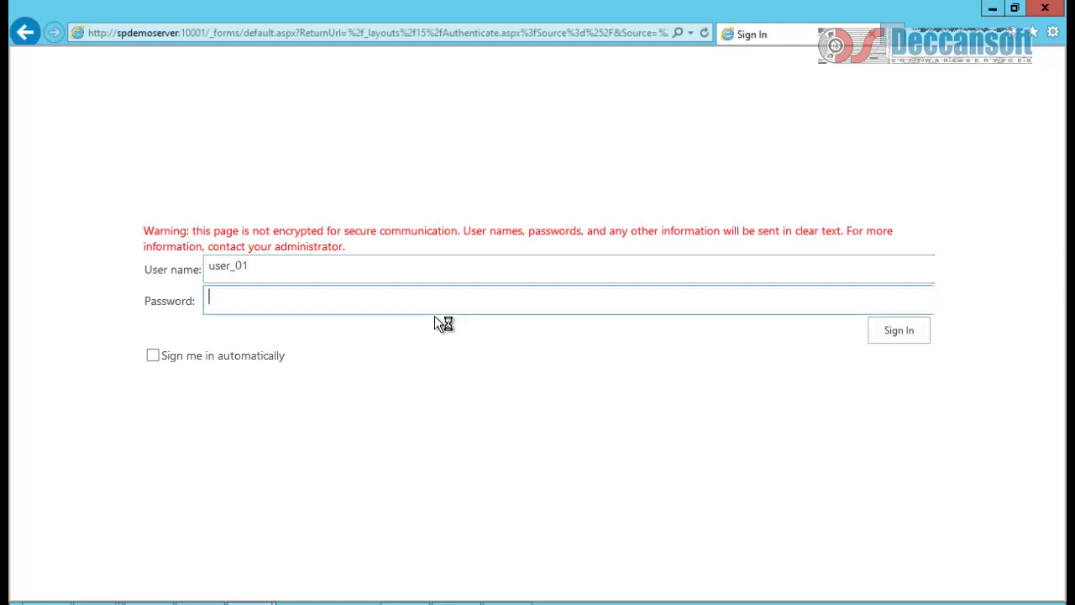
pyautogui.write('*******')
pyautogui.click(892, 336)
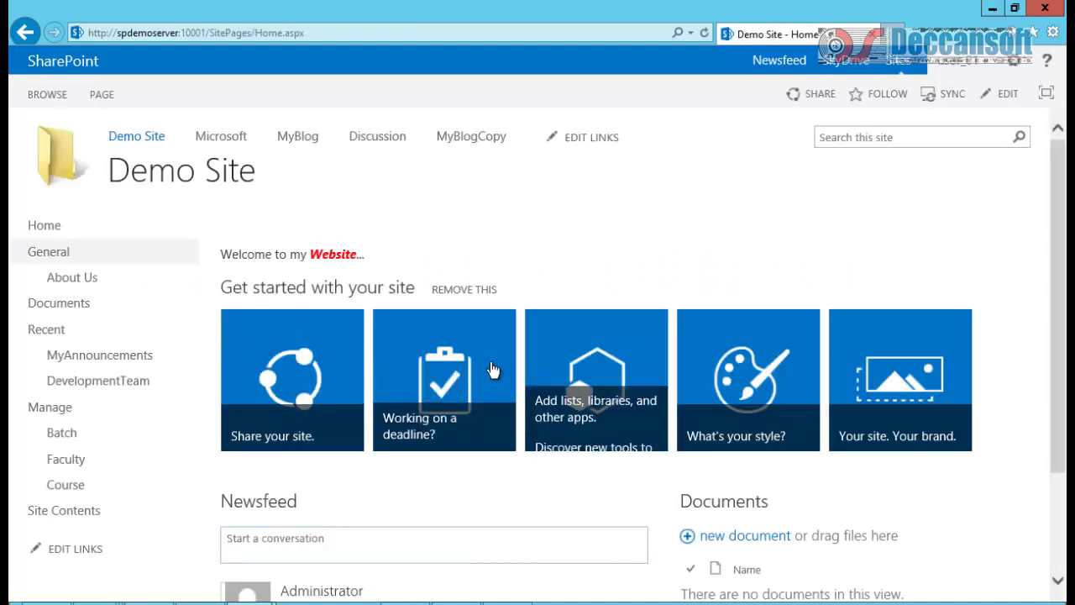
pyautogui.scroll(-1, 491, 361)
pyautogui.scroll(-1, 492, 363)
pyautogui.scroll(2, 492, 363)
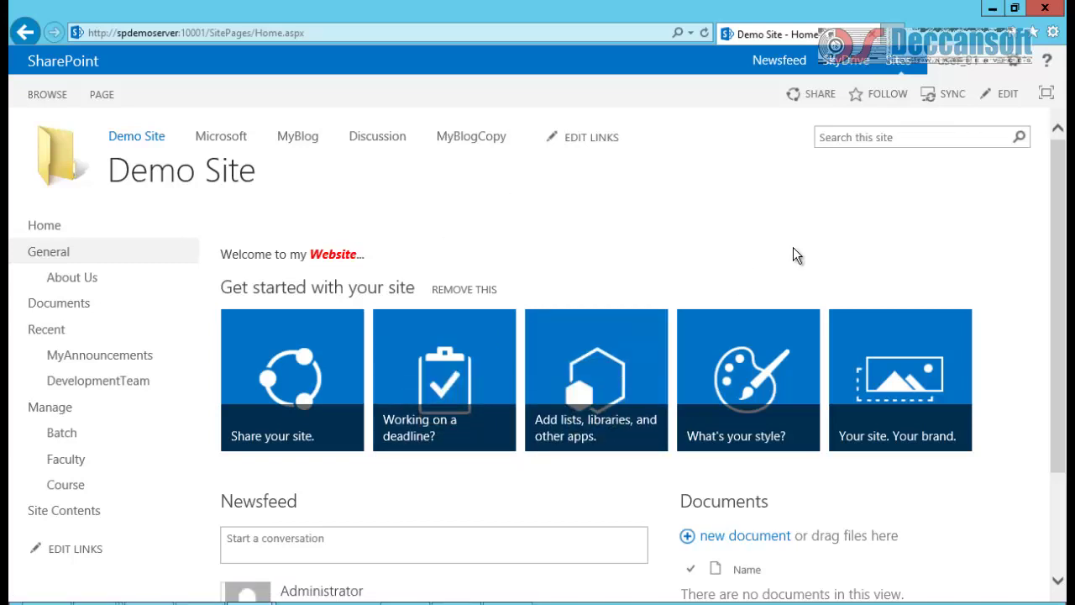
# - Switch to the Word document and review the instructions on extending a web application and adding extranet users in SharePoint
pyautogui.click(405, 603)
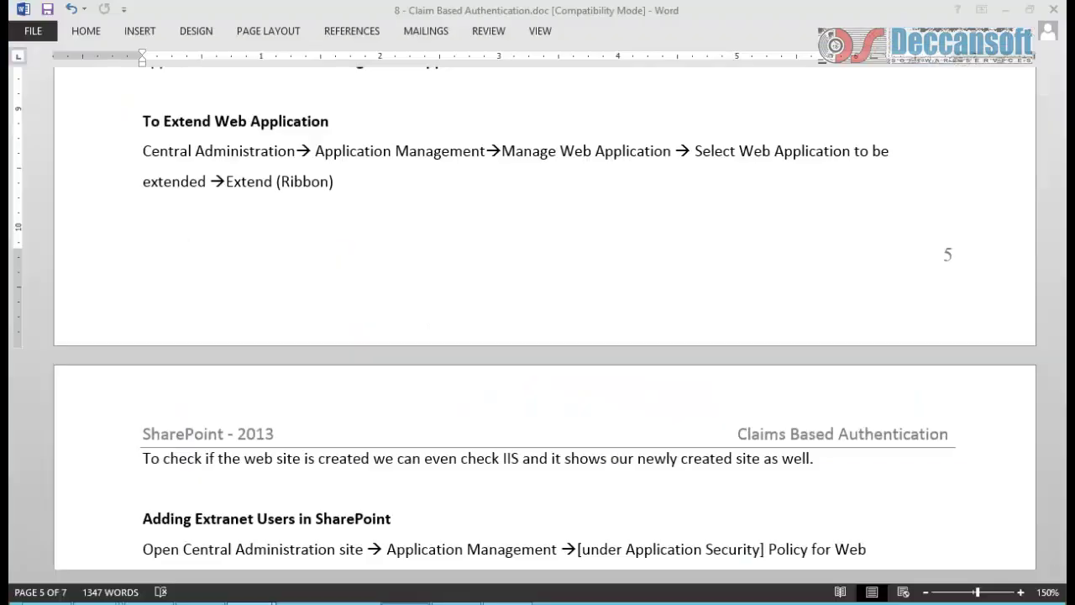
pyautogui.scroll(6, 381, 332)
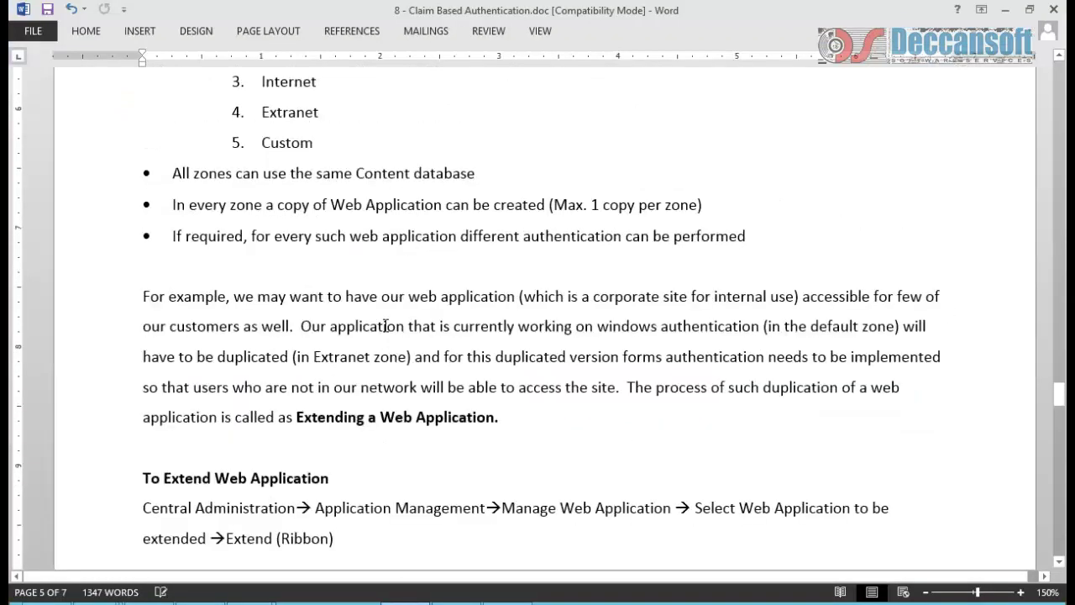
pyautogui.scroll(-5, 387, 327)
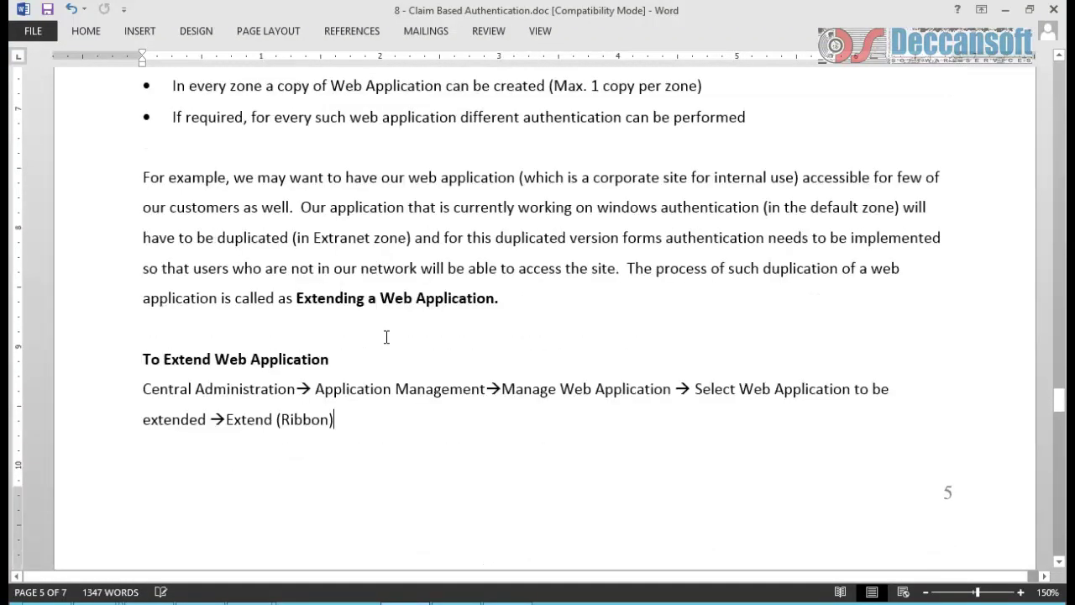
pyautogui.click(118, 370)
pyautogui.scroll(-2, 180, 433)
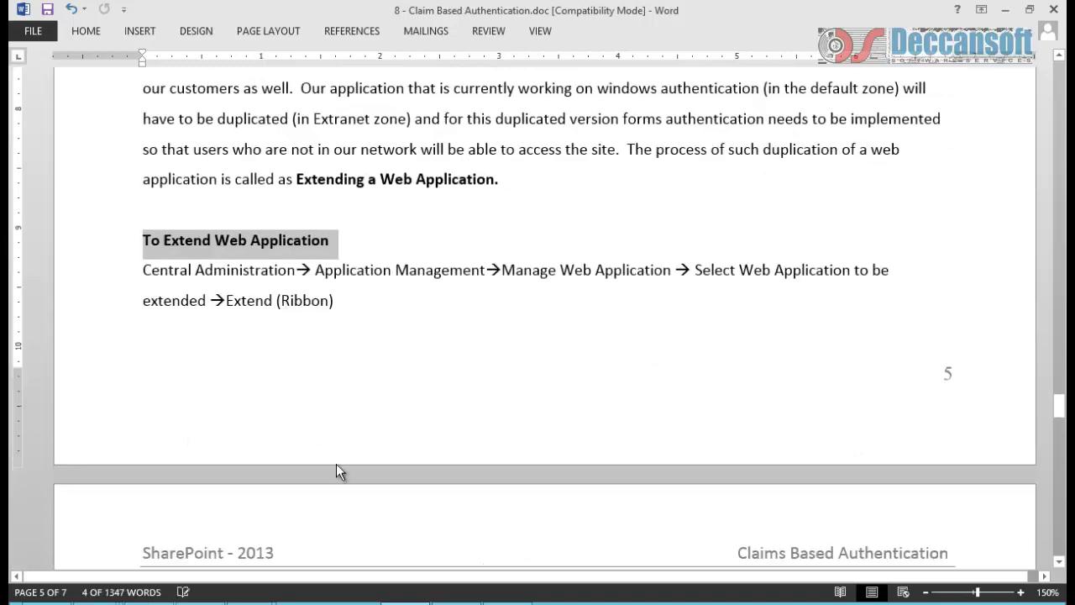
pyautogui.click(352, 471)
pyautogui.scroll(-5, 343, 486)
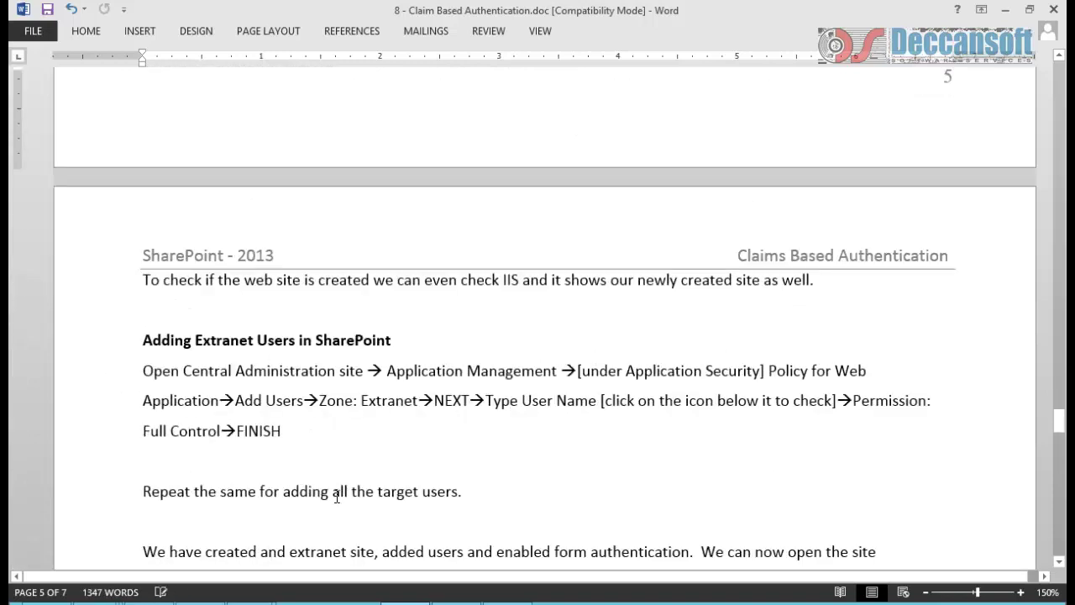
pyautogui.click(103, 351)
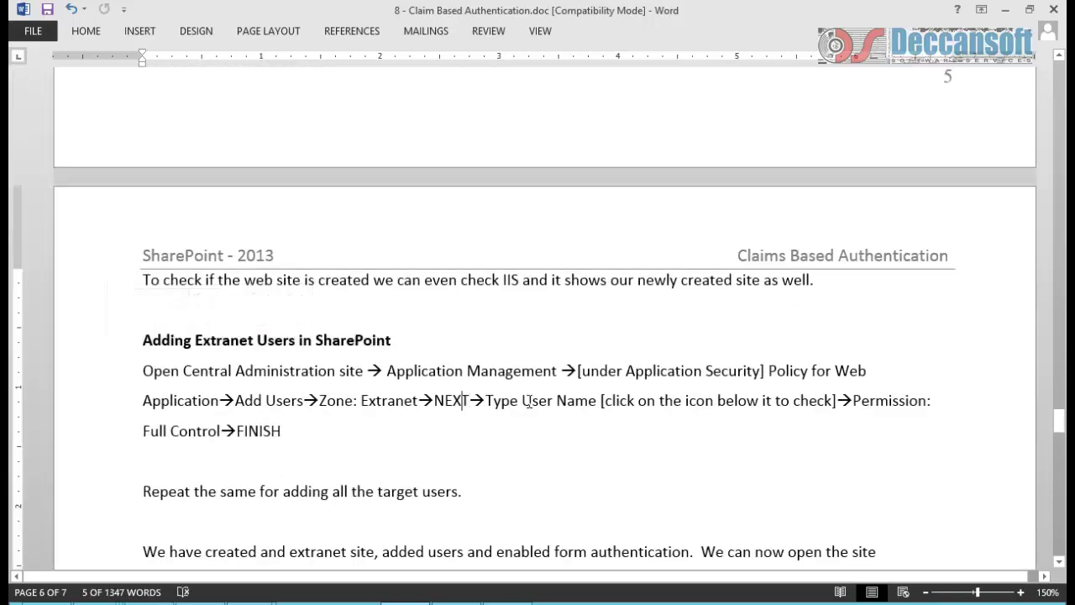
pyautogui.moveTo(465, 400); pyautogui.dragTo(600, 403)
pyautogui.scroll(-2, 675, 462)
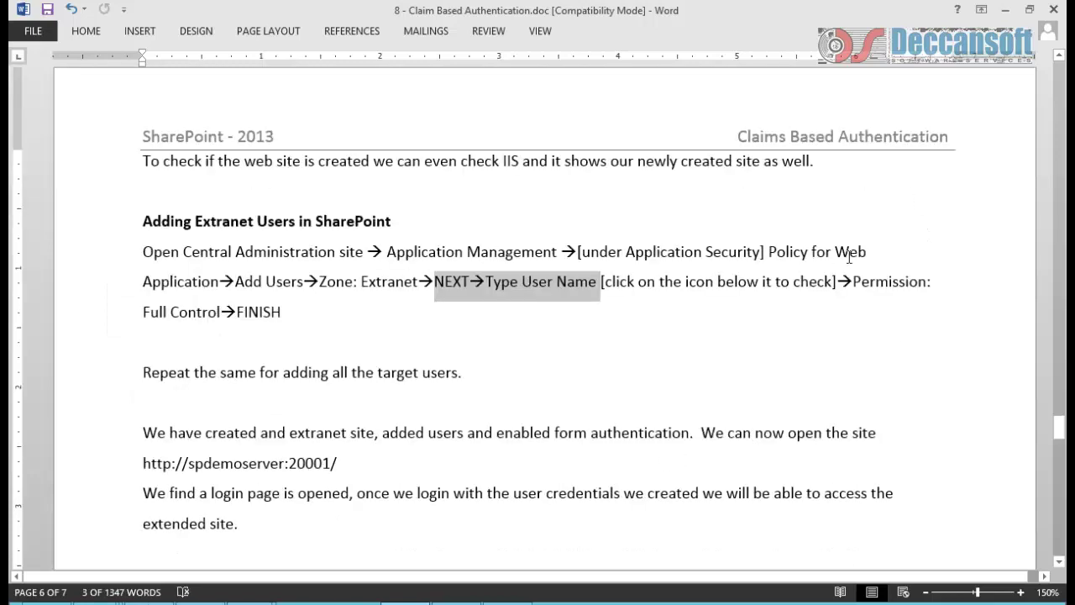
pyautogui.moveTo(768, 252); pyautogui.dragTo(866, 251)
pyautogui.click(96, 384)
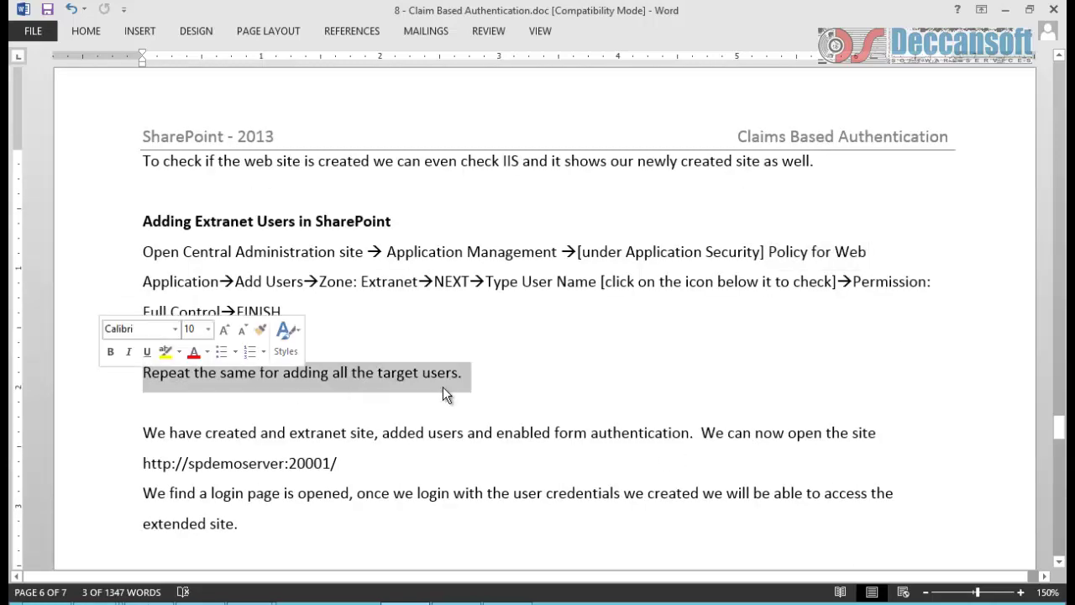
pyautogui.click(584, 353)
# - Read the Creating an Alternate Access Mapping section, highlighting the example URLs and the path through Central Administration
pyautogui.scroll(-1, 583, 353)
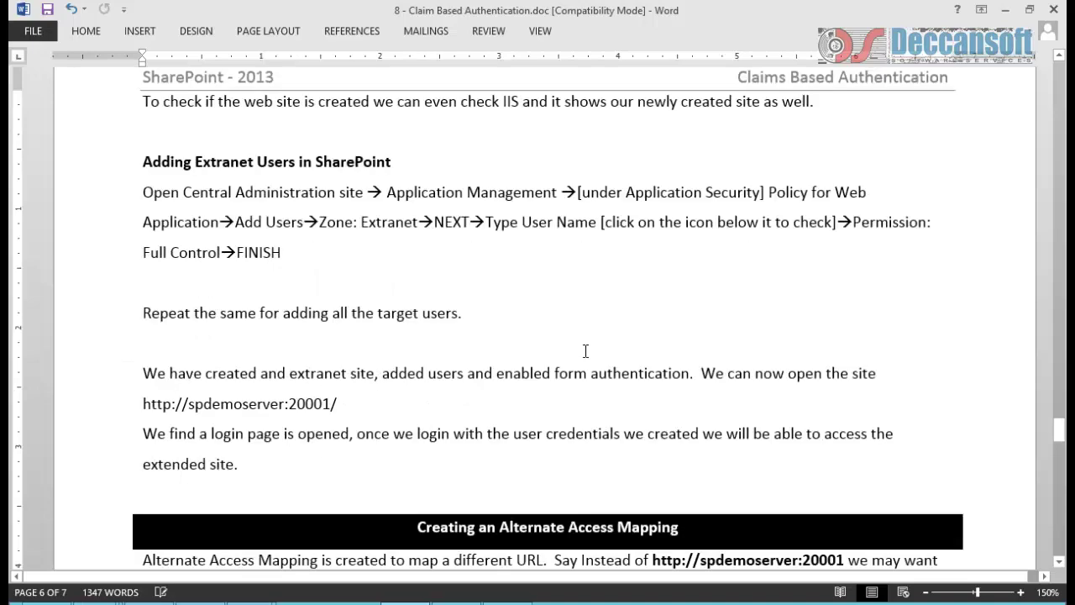
pyautogui.scroll(-2, 583, 351)
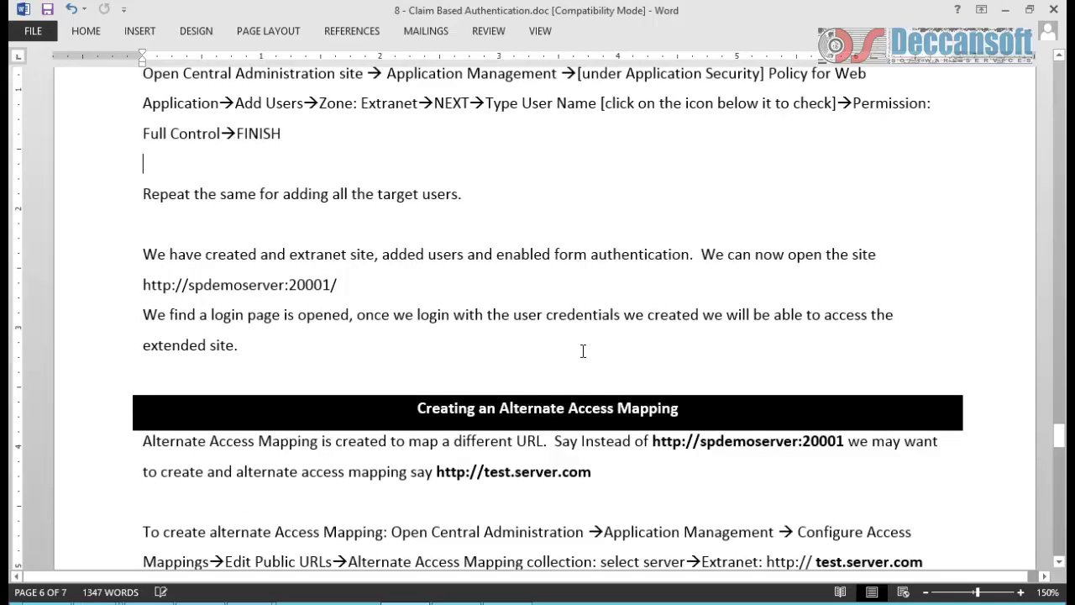
pyautogui.scroll(-2, 582, 351)
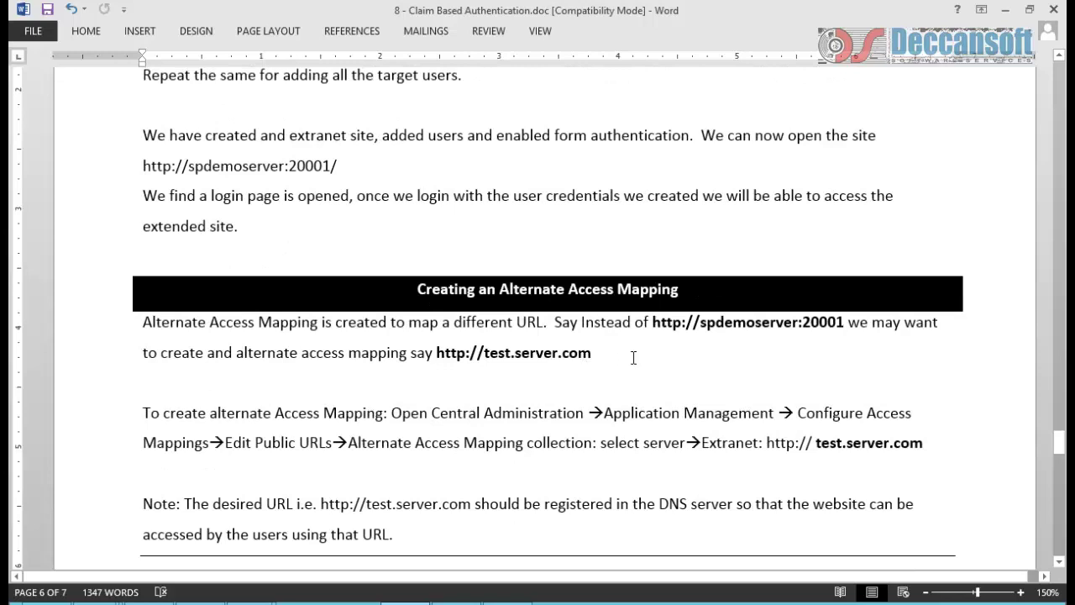
pyautogui.click(120, 327)
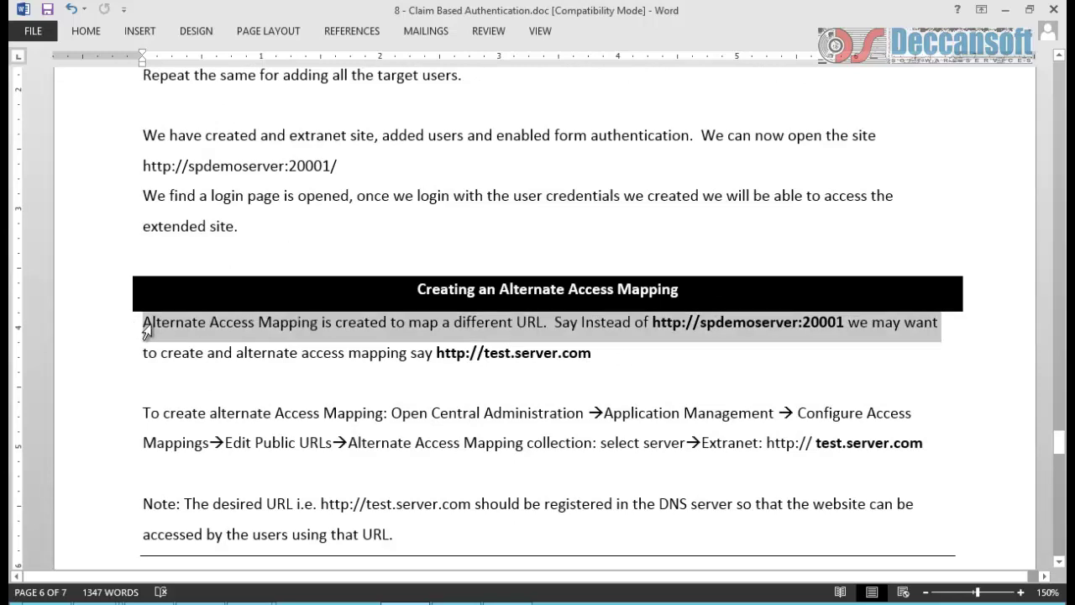
pyautogui.click(399, 332)
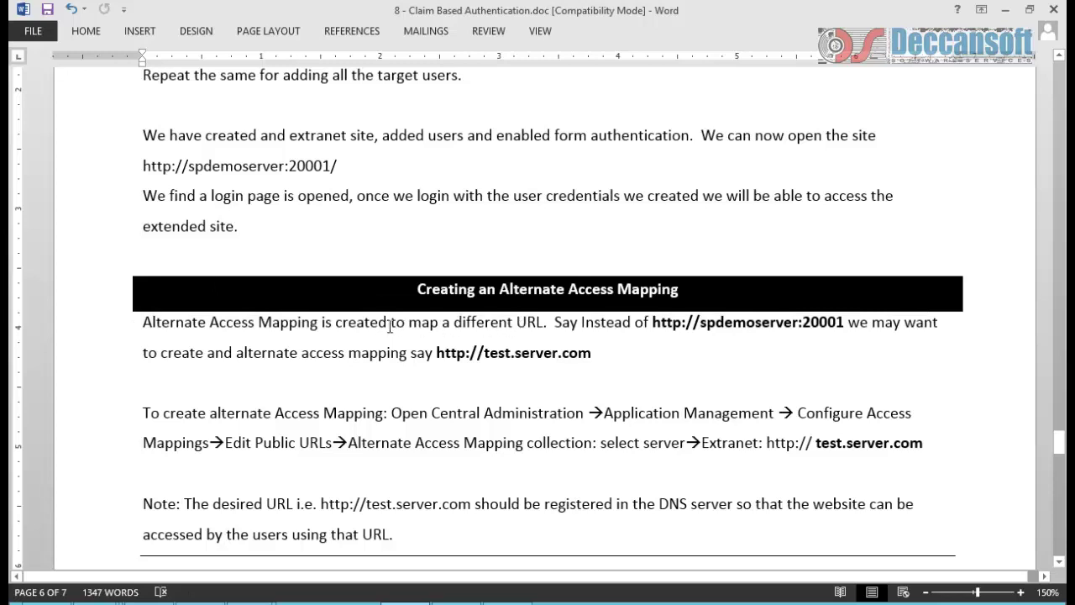
pyautogui.moveTo(390, 328); pyautogui.dragTo(515, 326)
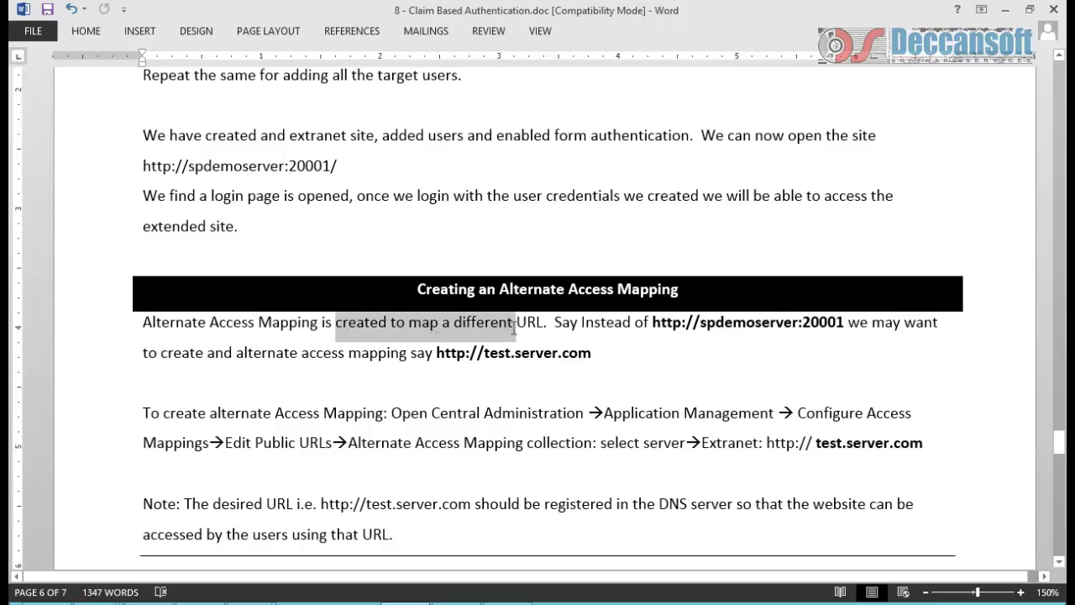
pyautogui.moveTo(654, 326); pyautogui.dragTo(839, 326)
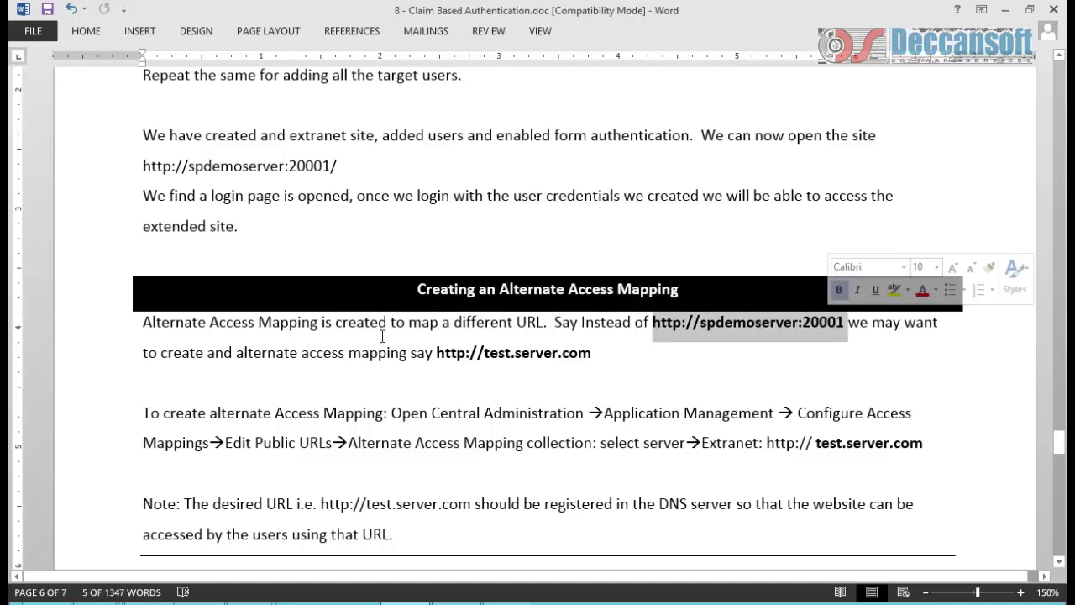
pyautogui.click(289, 354)
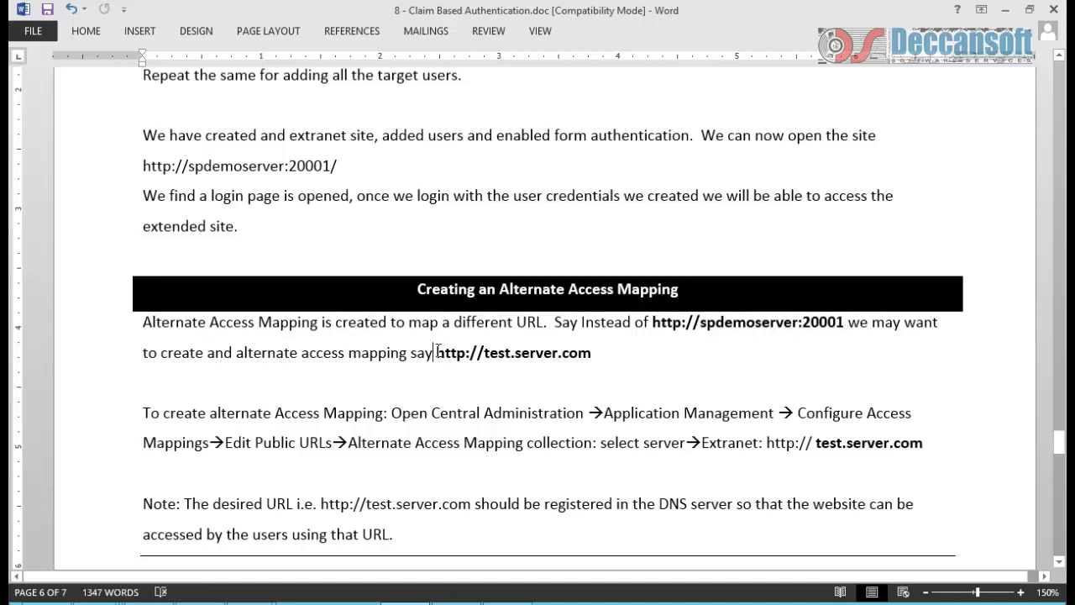
pyautogui.moveTo(411, 353); pyautogui.dragTo(615, 363)
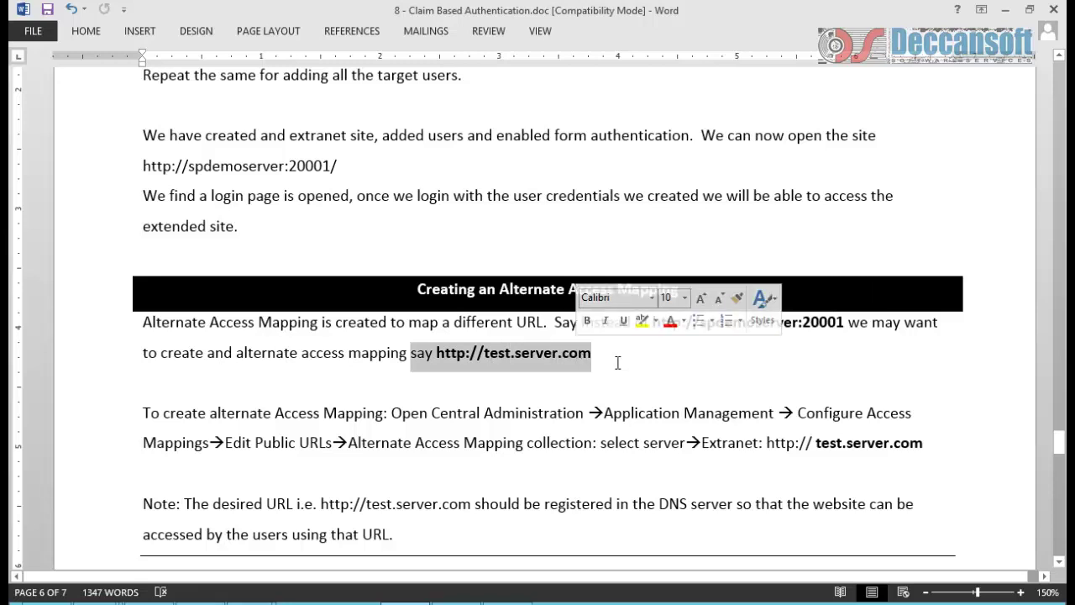
pyautogui.click(616, 363)
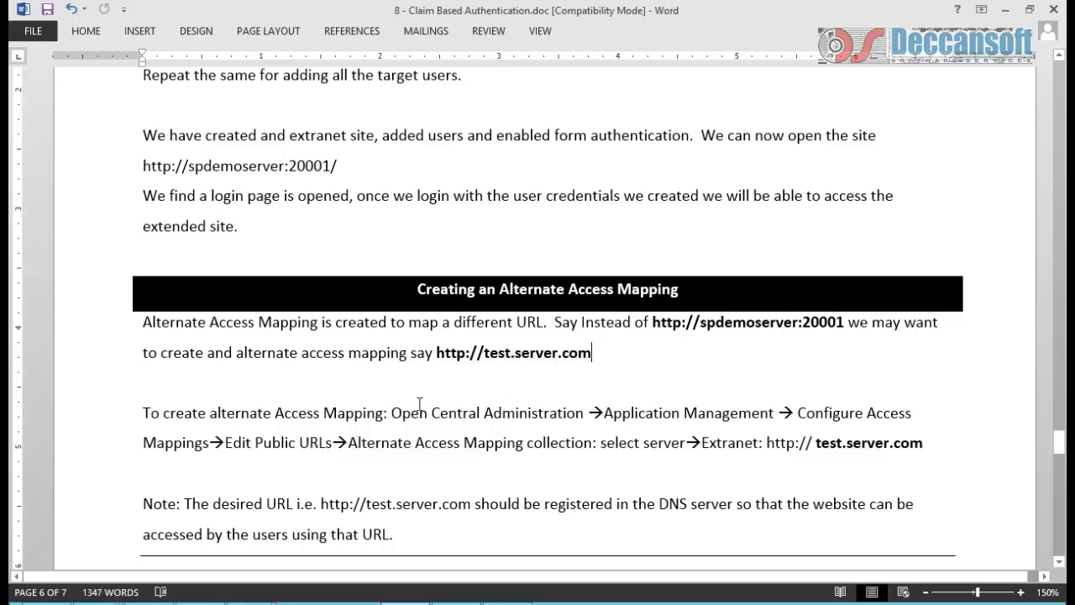
pyautogui.moveTo(393, 411); pyautogui.dragTo(758, 411)
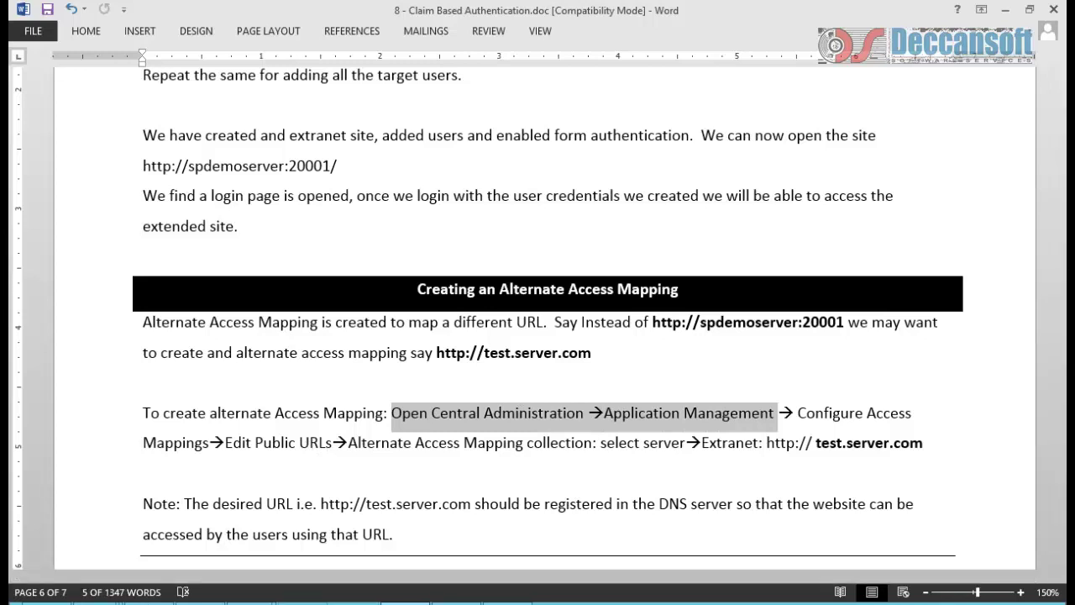
# - Return to Central Administration and open the alternate access mappings for the SharePoint - 10000 collection from Application Management
pyautogui.click(220, 596)
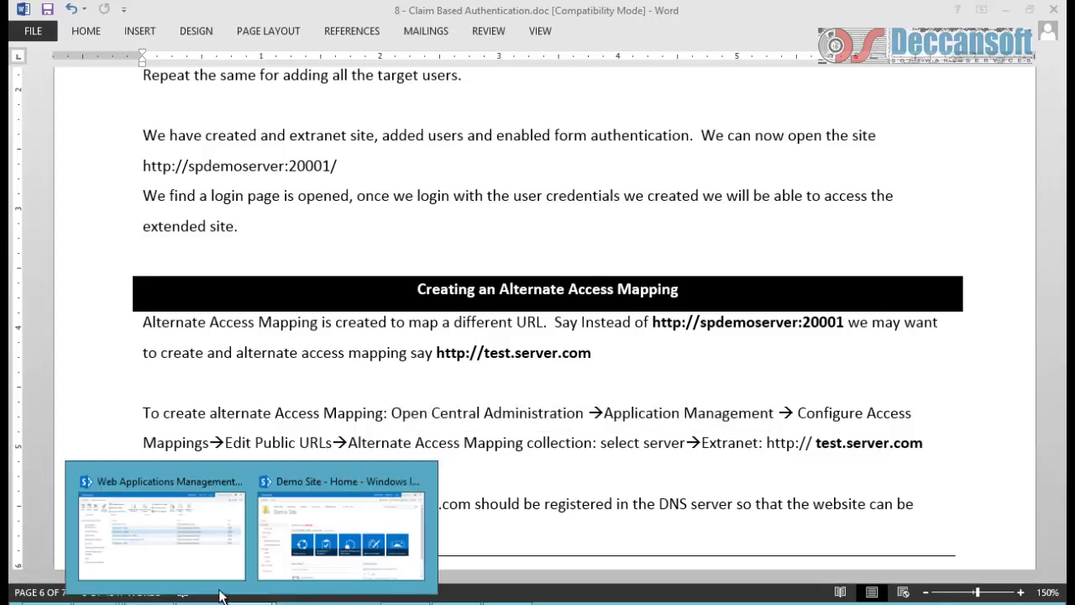
pyautogui.click(169, 549)
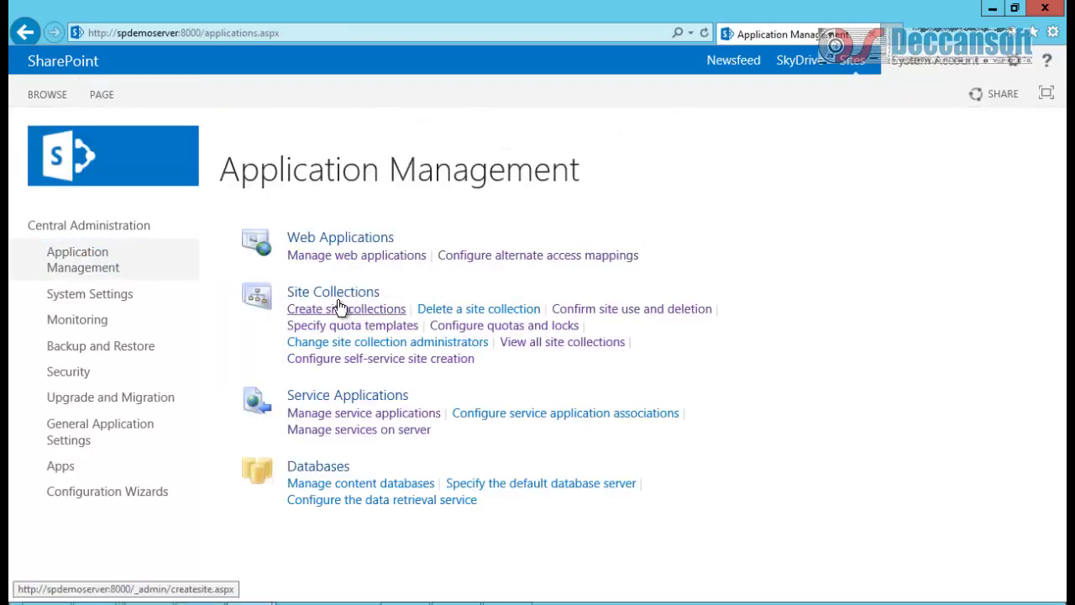
pyautogui.click(538, 256)
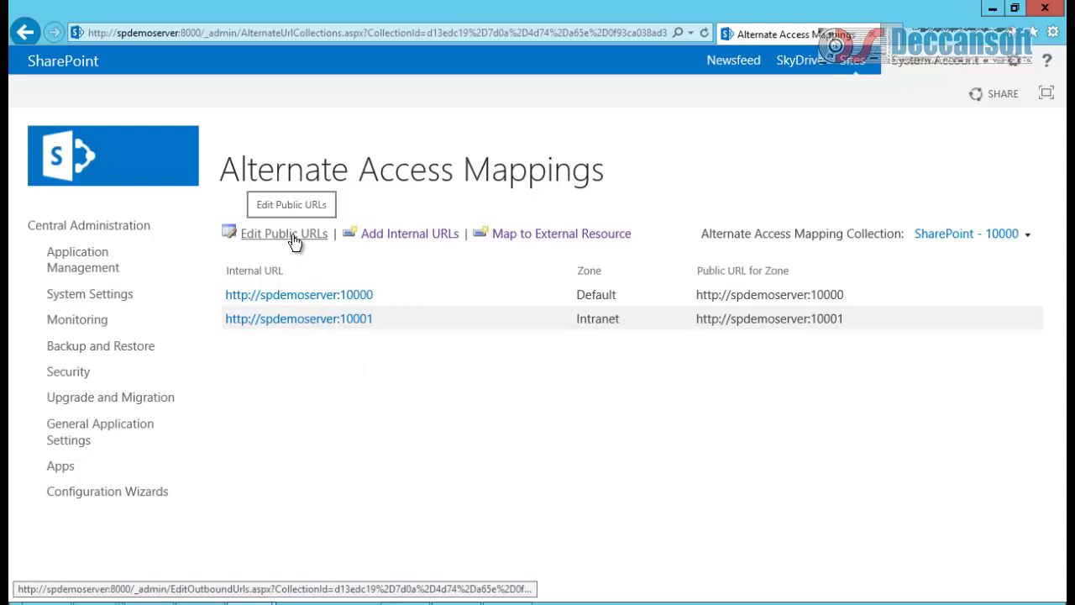
# - Examine the public zone URLs and the selectable mapping collections for SharePoint - 10000, leaving both without changes
pyautogui.click(292, 239)
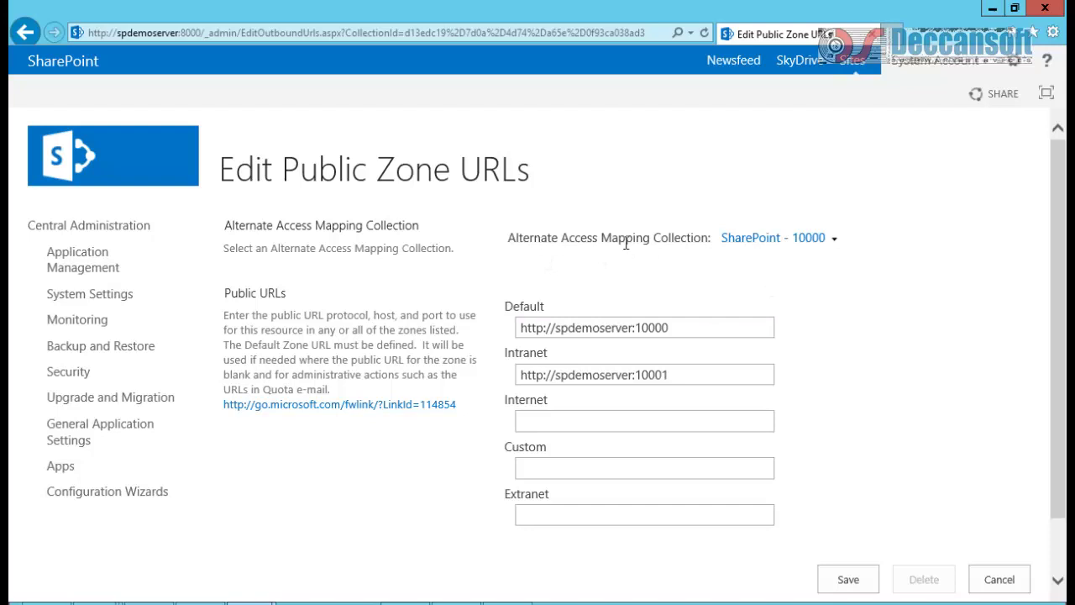
pyautogui.click(816, 244)
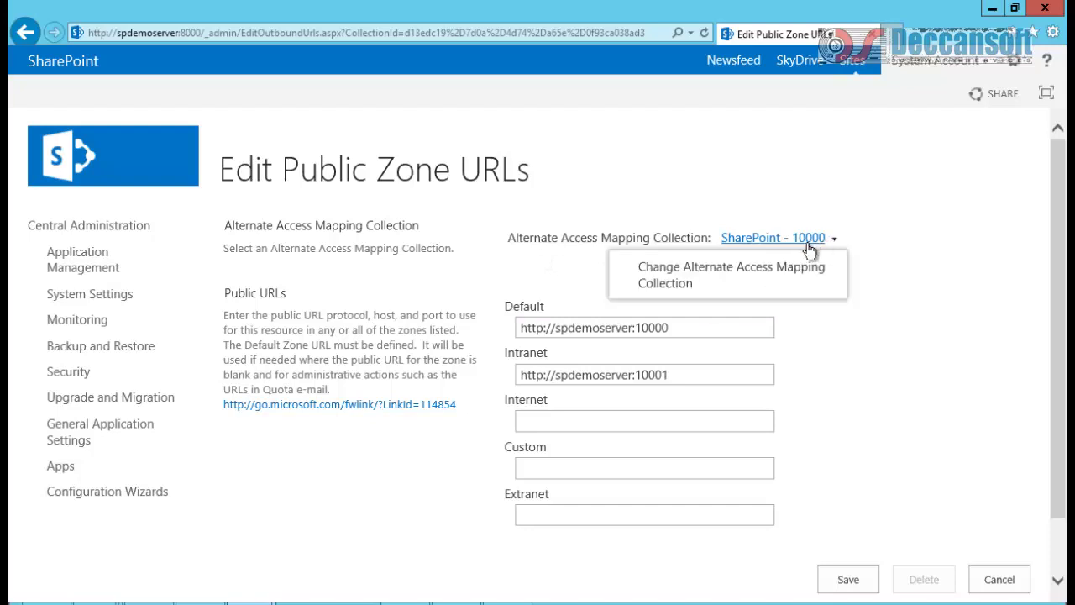
pyautogui.click(745, 280)
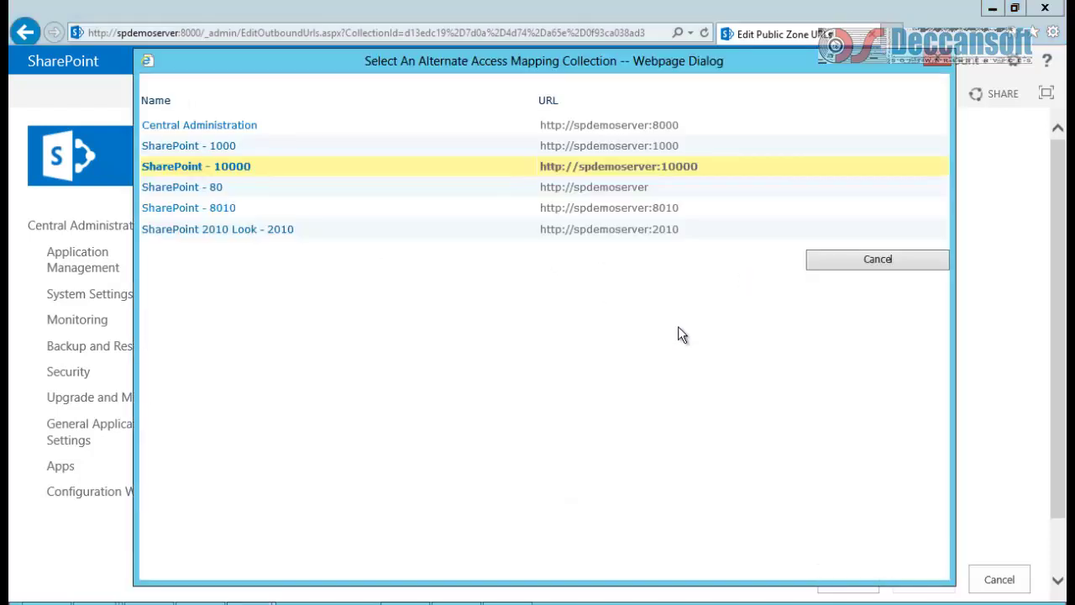
pyautogui.click(844, 259)
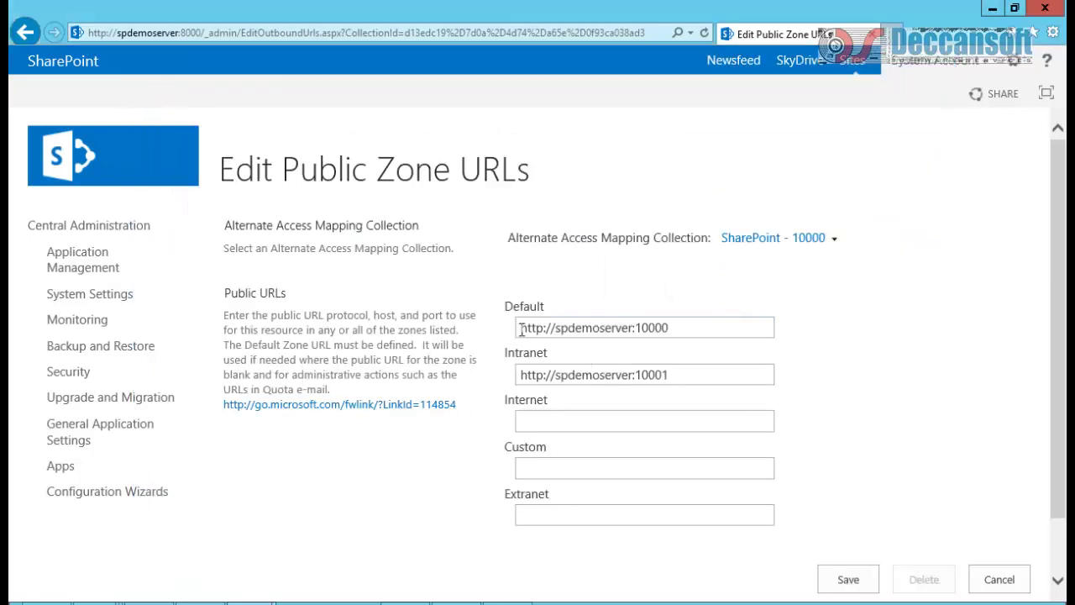
pyautogui.moveTo(520, 330); pyautogui.dragTo(689, 328)
pyautogui.moveTo(683, 374); pyautogui.dragTo(510, 382)
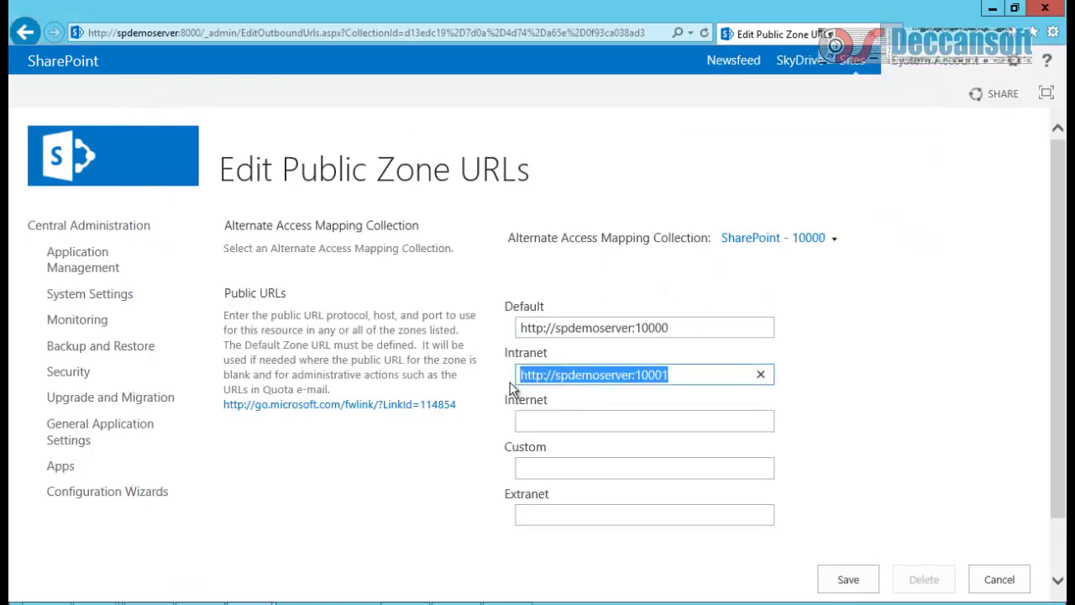
pyautogui.click(522, 420)
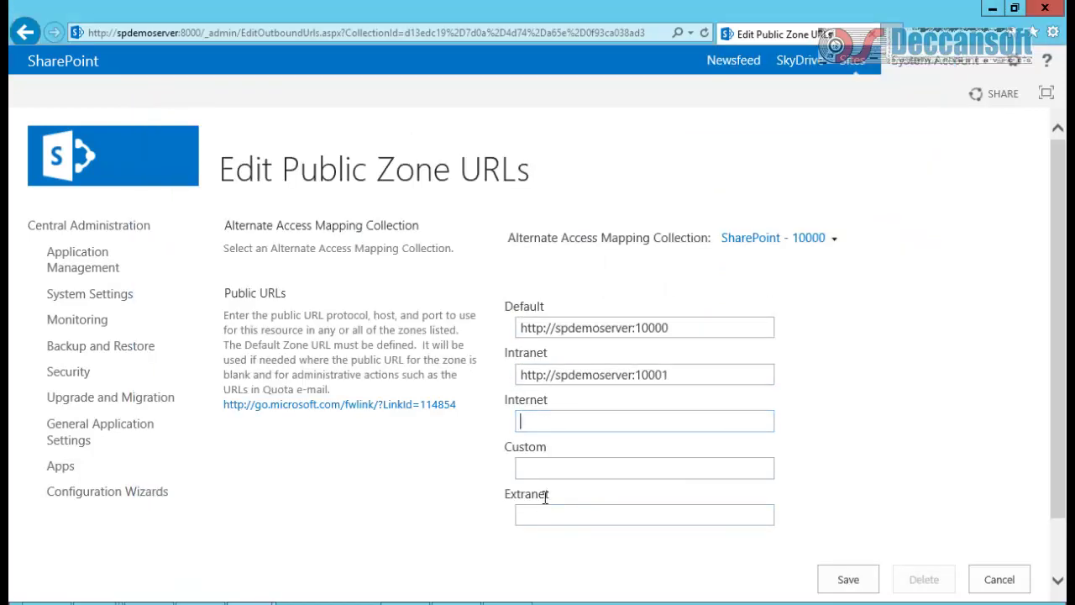
pyautogui.click(1017, 581)
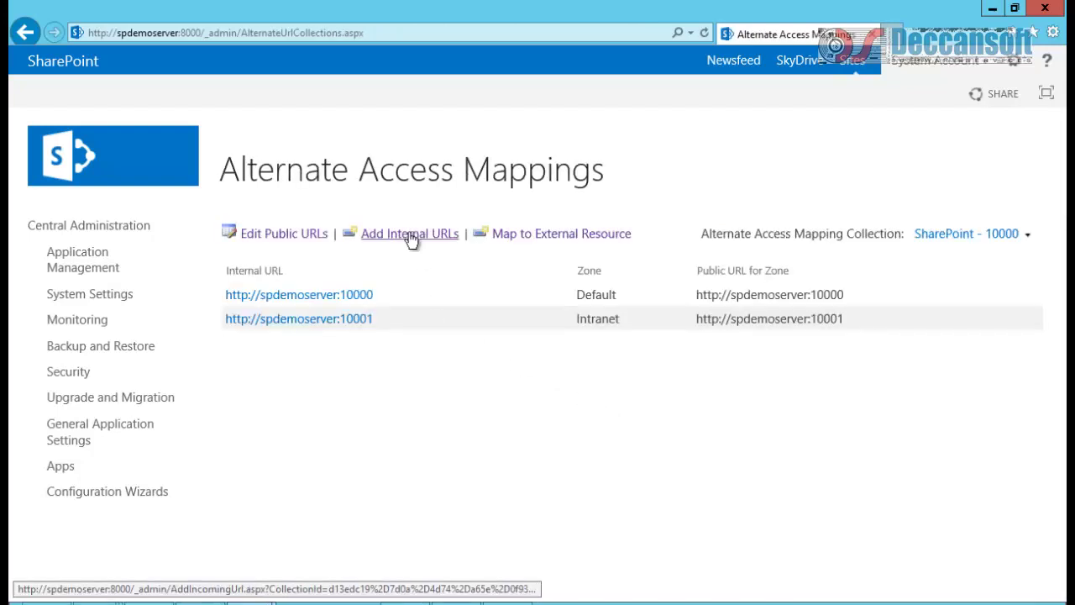
pyautogui.click(411, 236)
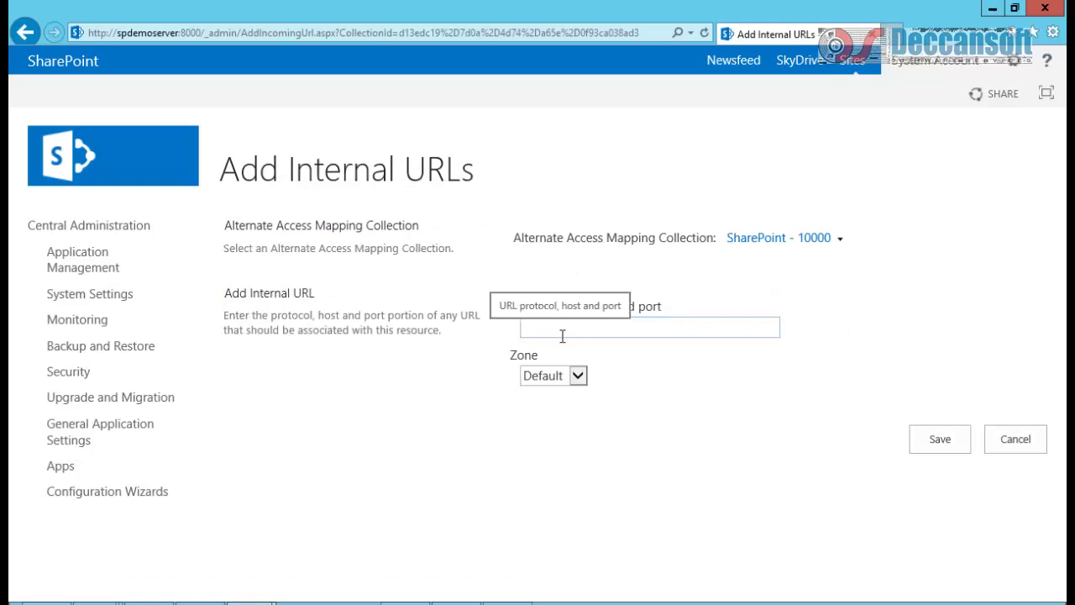
pyautogui.click(563, 327)
pyautogui.write('http')
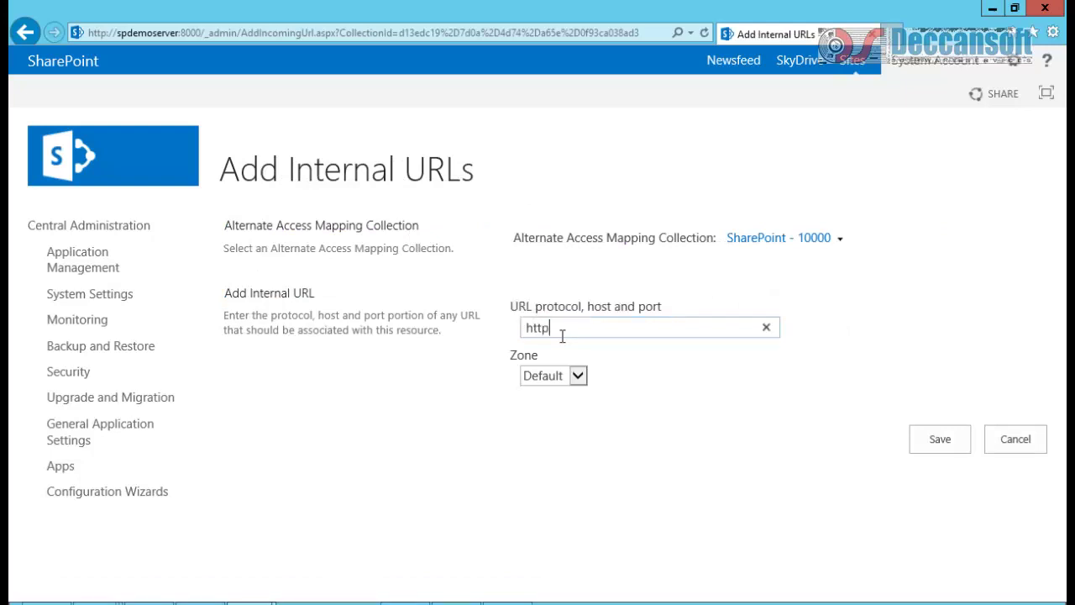
pyautogui.write('://www.test.com')
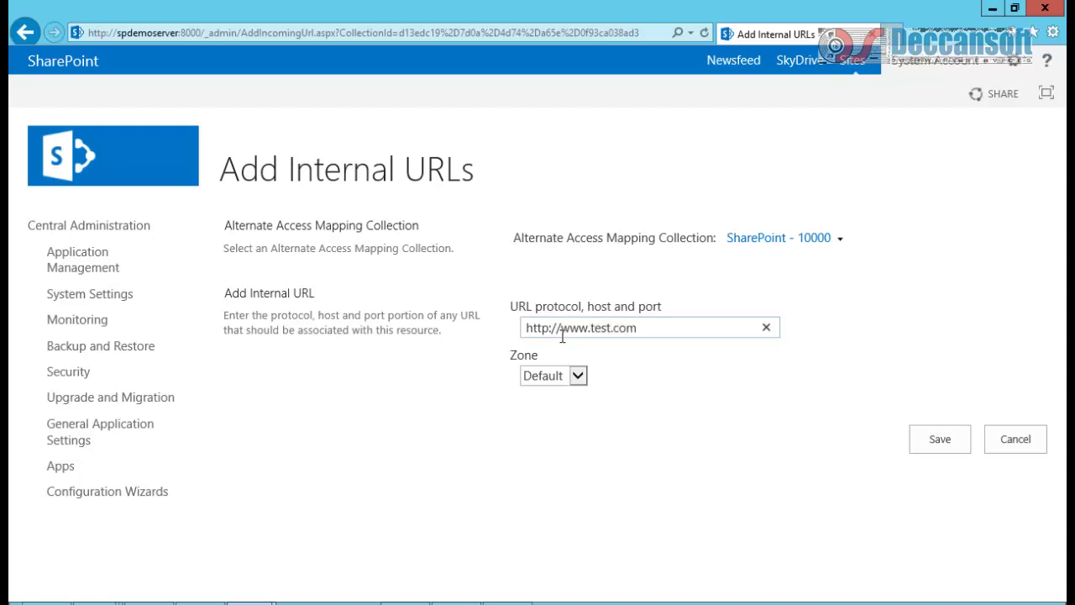
pyautogui.click(552, 377)
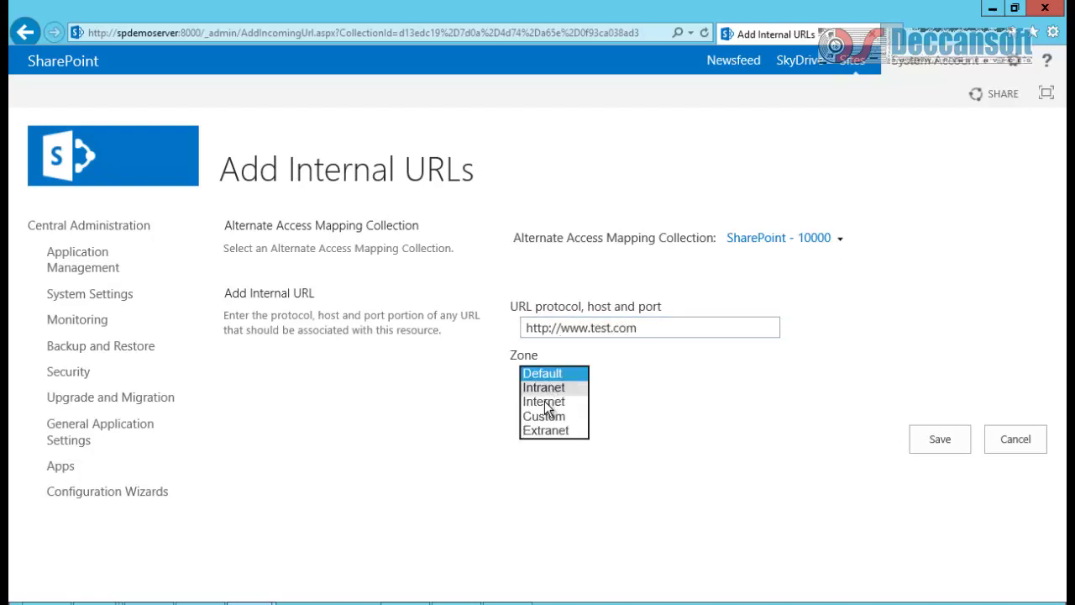
pyautogui.click(546, 388)
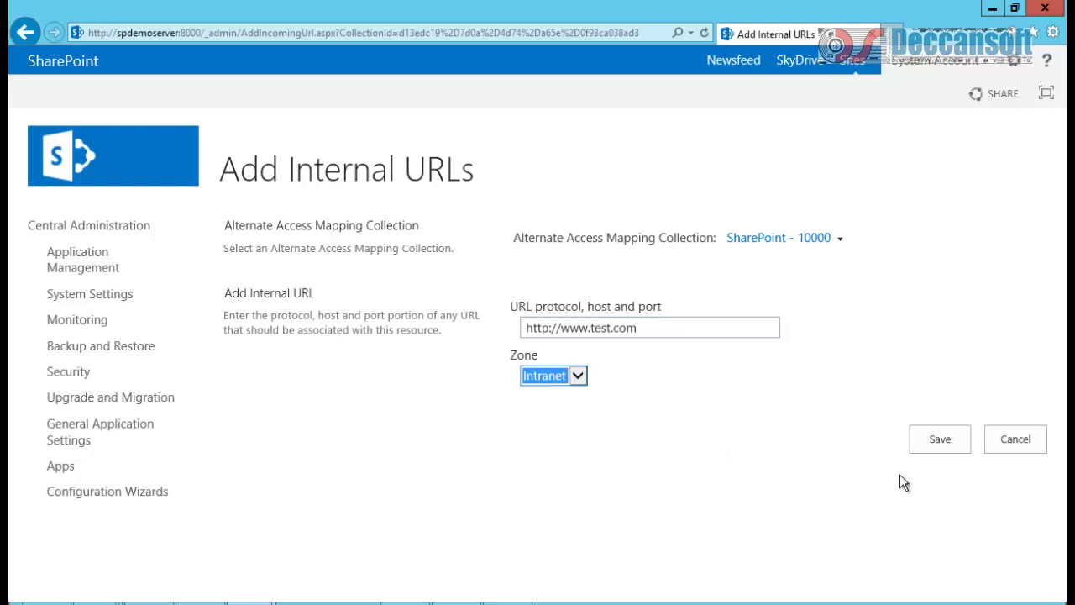
pyautogui.click(931, 449)
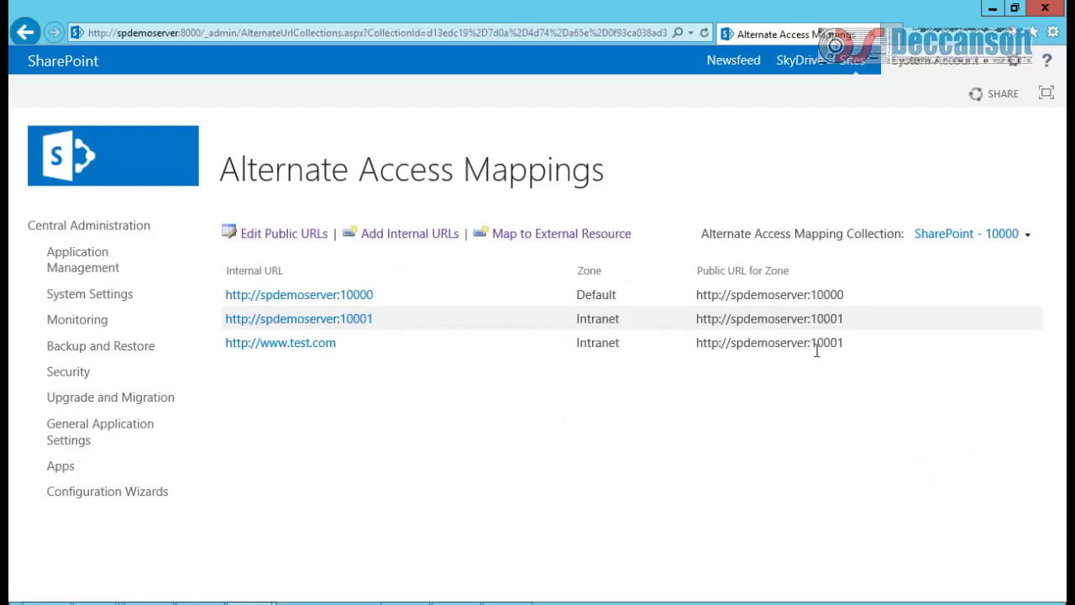
pyautogui.moveTo(346, 341); pyautogui.dragTo(225, 344)
pyautogui.click(326, 431)
pyautogui.moveTo(695, 350); pyautogui.dragTo(865, 352)
pyautogui.click(253, 363)
pyautogui.moveTo(253, 362); pyautogui.dragTo(278, 372)
pyautogui.click(278, 372)
# - Switch to the Word document, read the DNS registration note, and open the complete walkthrough link
pyautogui.click(405, 603)
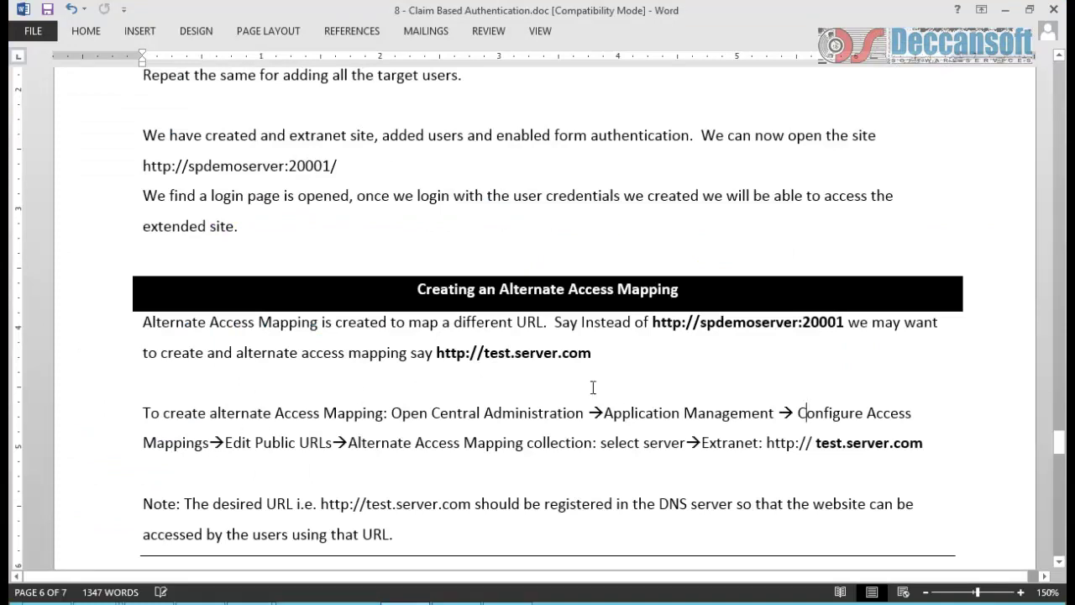
pyautogui.scroll(-2, 611, 450)
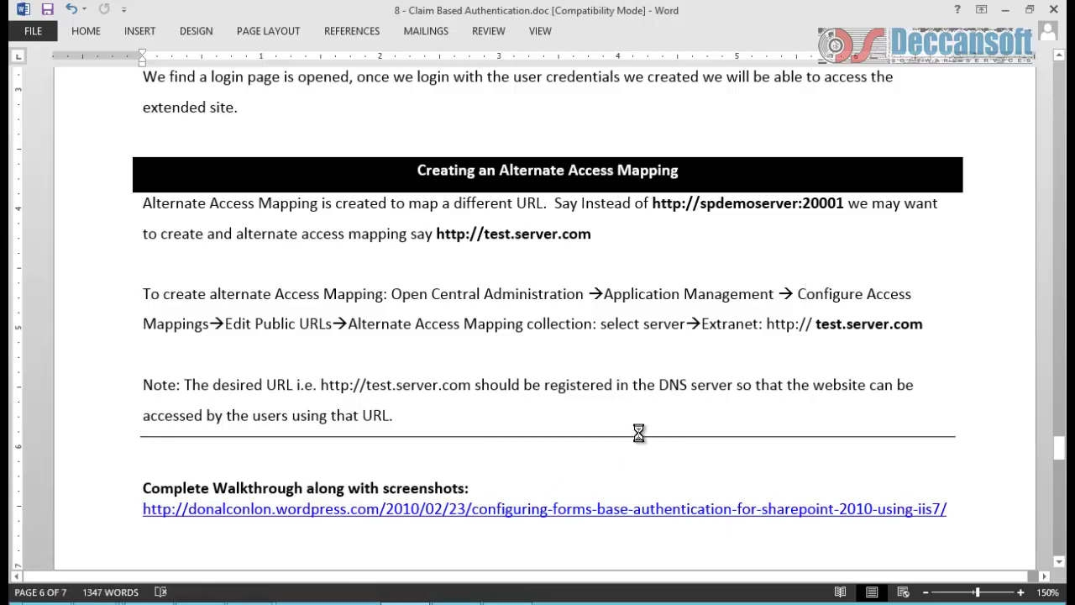
pyautogui.scroll(3, 584, 341)
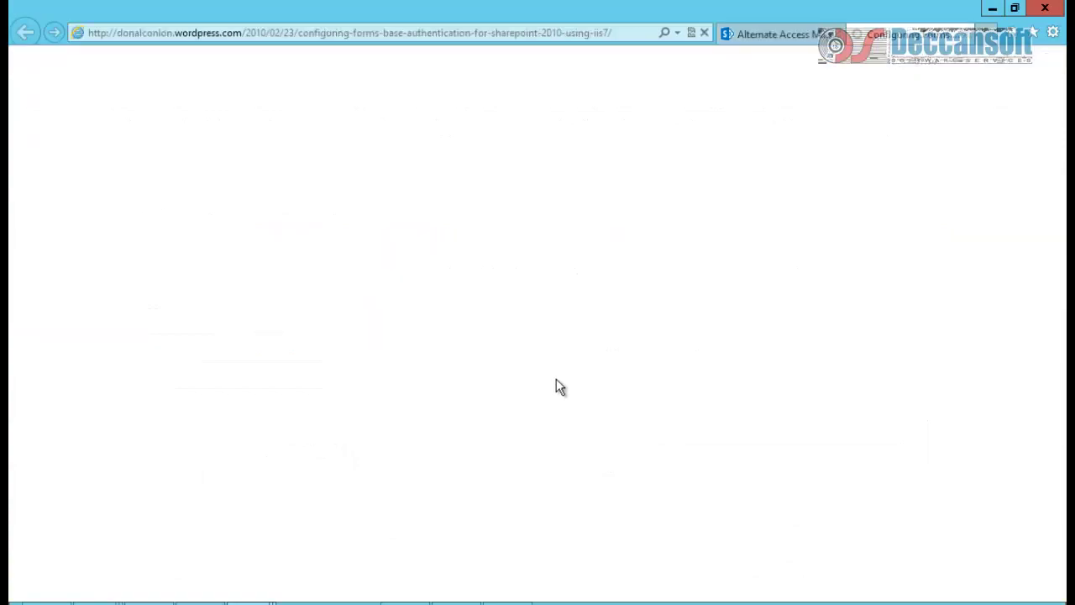
# - Return to the Word document and review the zones and web.config editing instructions, hiding the white space between pages
pyautogui.hotkey('alt', 'Tab')
pyautogui.scroll(5, 504, 336)
pyautogui.scroll(15, 503, 336)
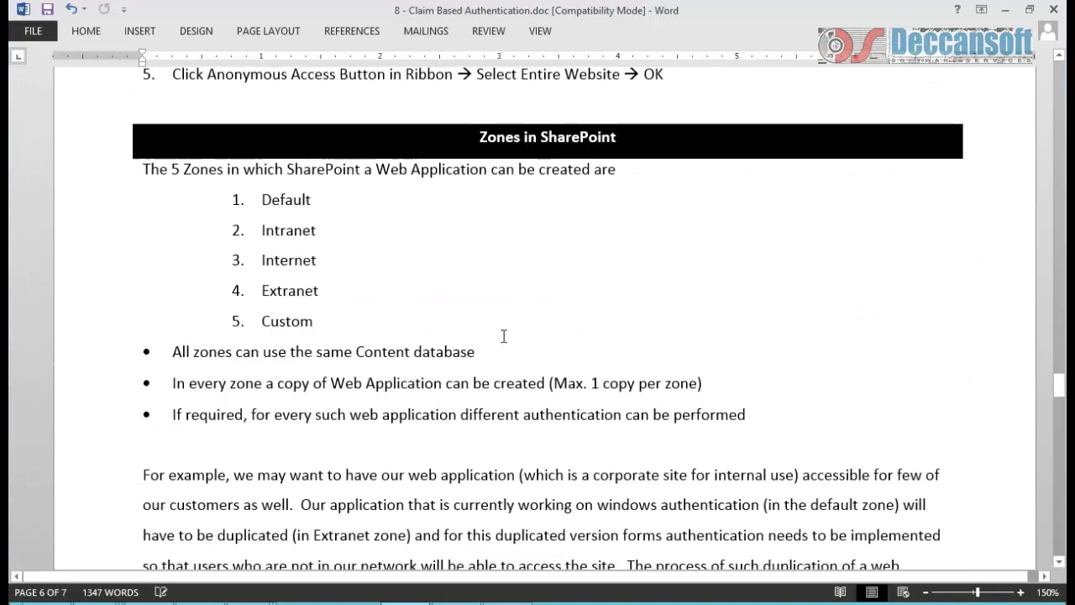
pyautogui.scroll(15, 504, 336)
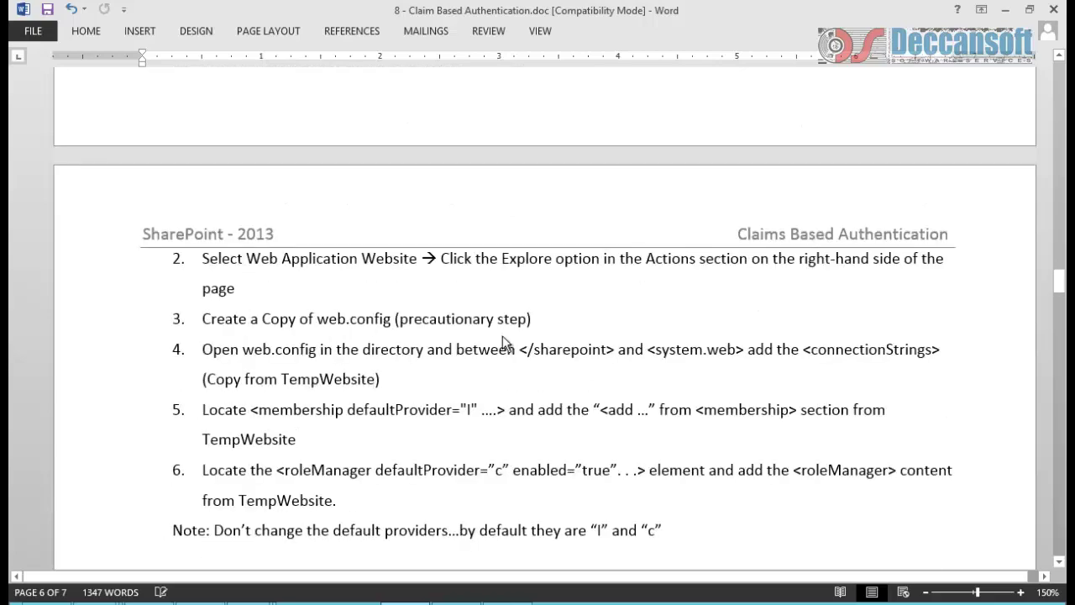
pyautogui.scroll(4, 502, 340)
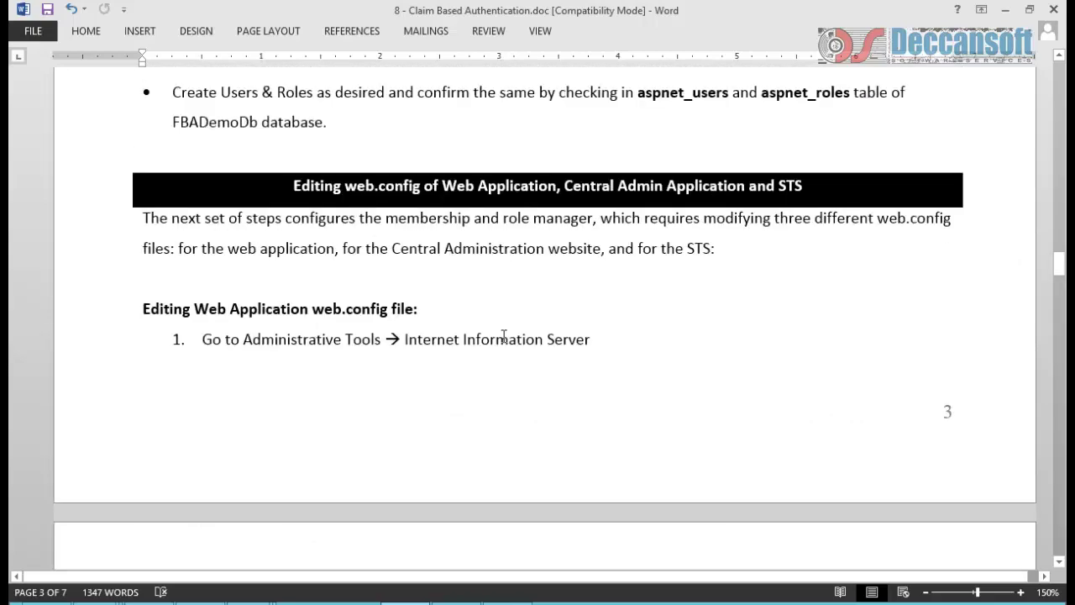
pyautogui.click(502, 338)
pyautogui.scroll(-1, 504, 353)
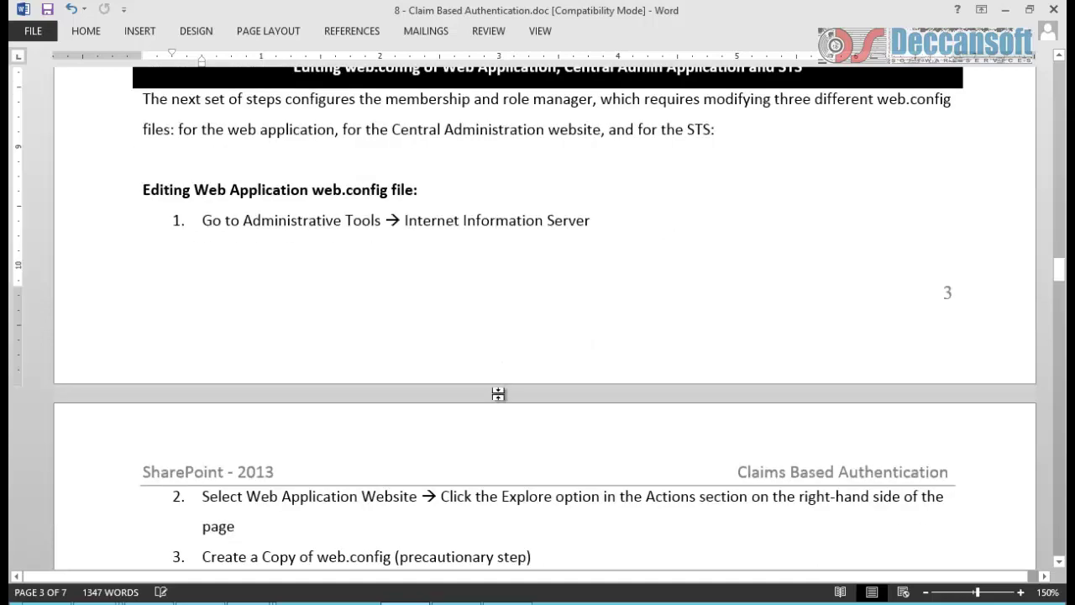
pyautogui.doubleClick(498, 394)
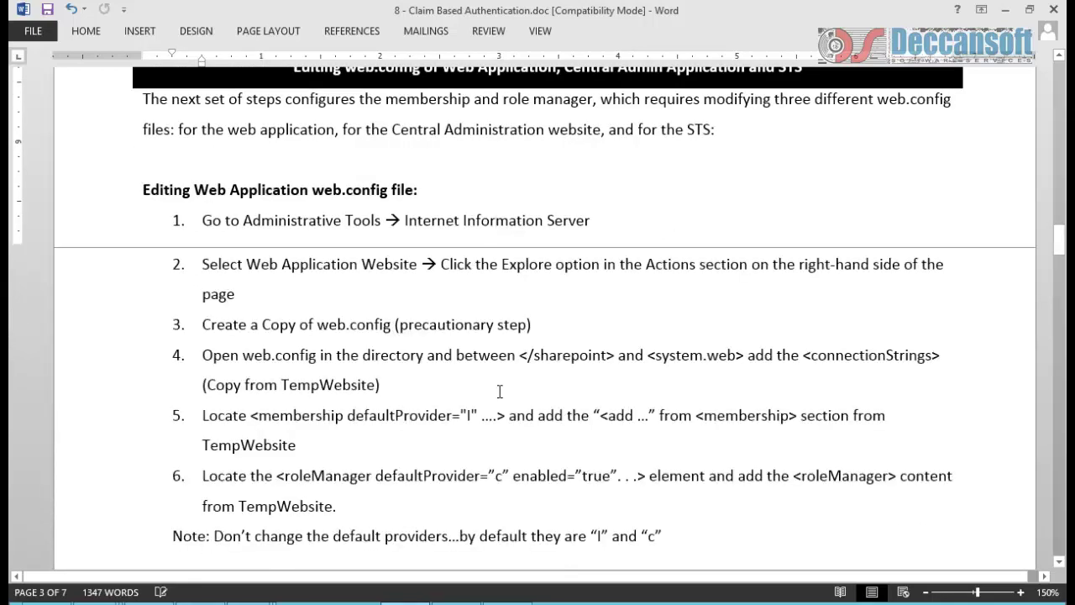
pyautogui.scroll(-1, 500, 391)
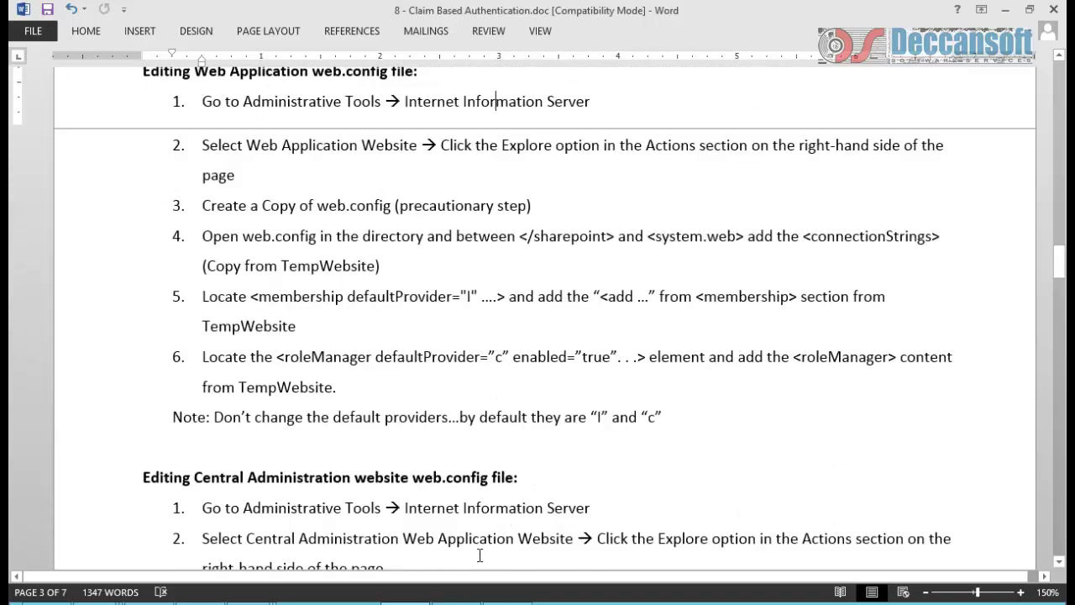
# - Switch to the walkthrough article in Internet Explorer and read its introduction and Game Plan, highlighting SharePoint 2010 in the title
pyautogui.moveTo(315, 592)
pyautogui.click(440, 543)
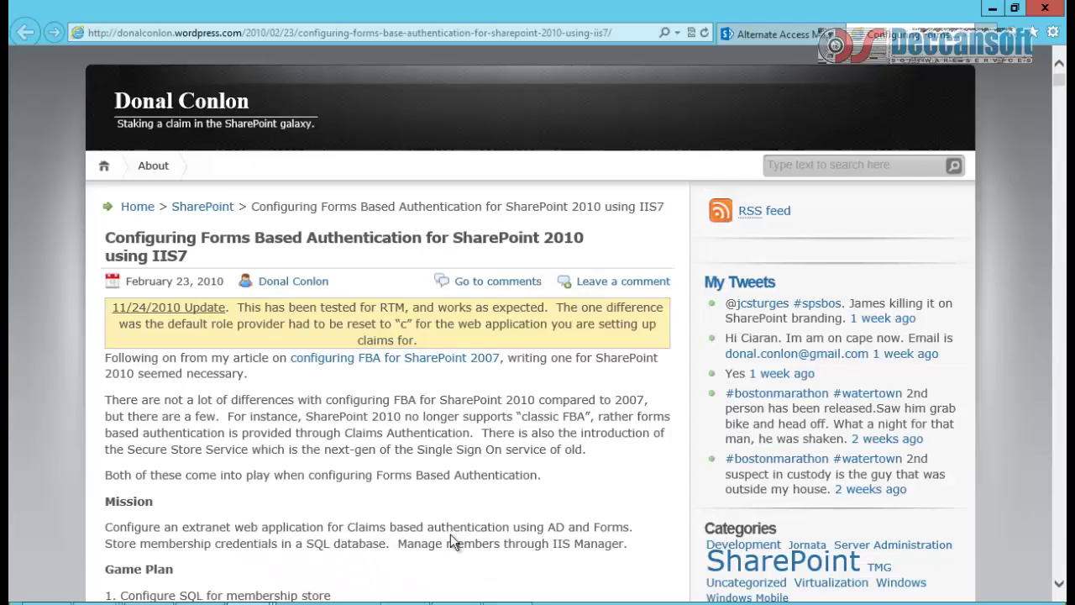
pyautogui.scroll(-1, 502, 421)
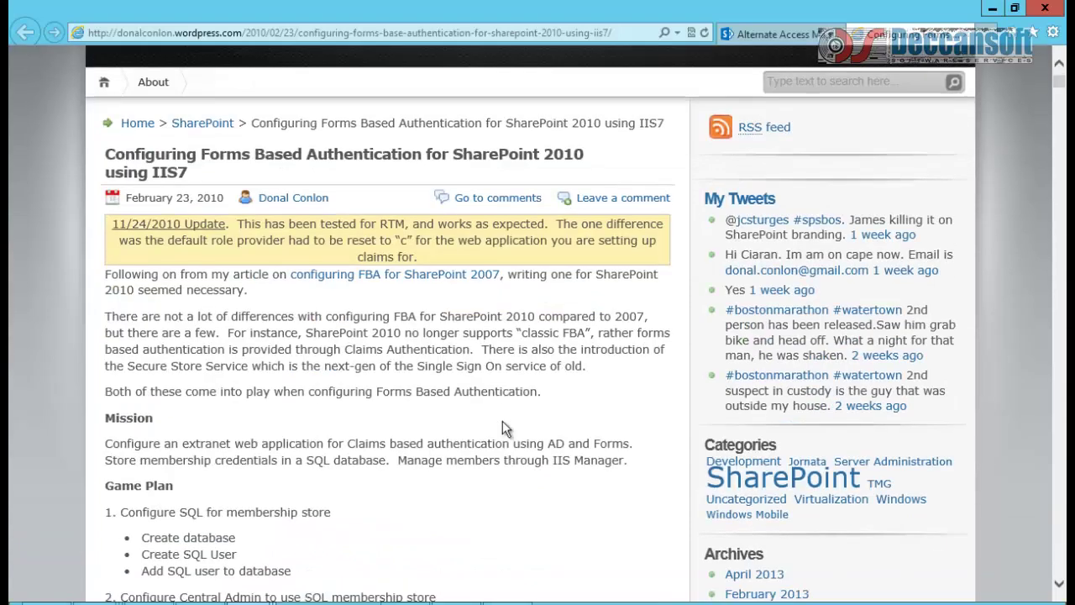
pyautogui.moveTo(497, 152); pyautogui.dragTo(585, 154)
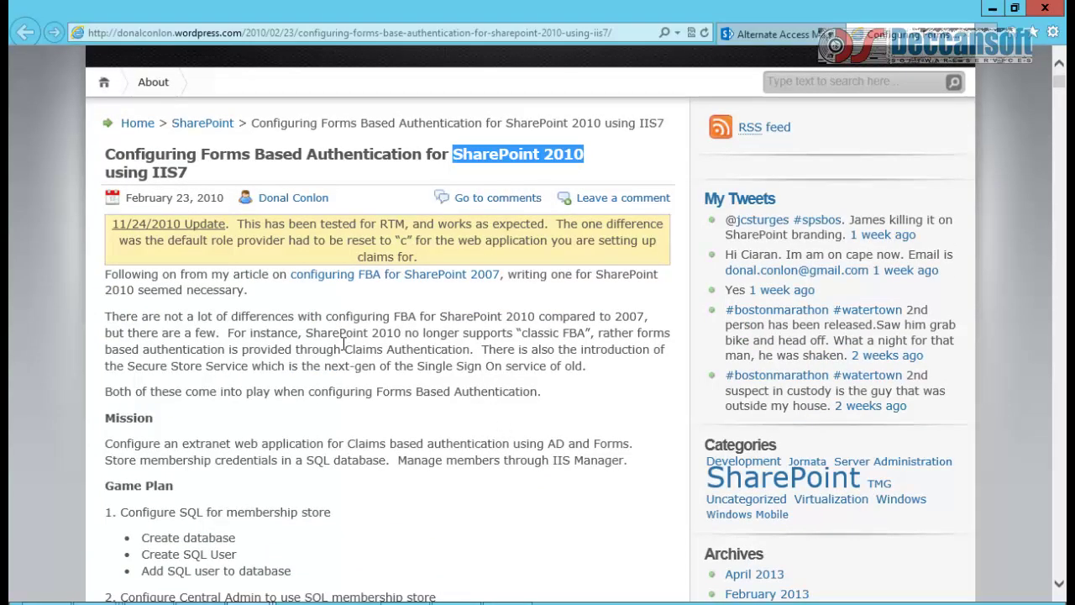
pyautogui.scroll(-2, 347, 346)
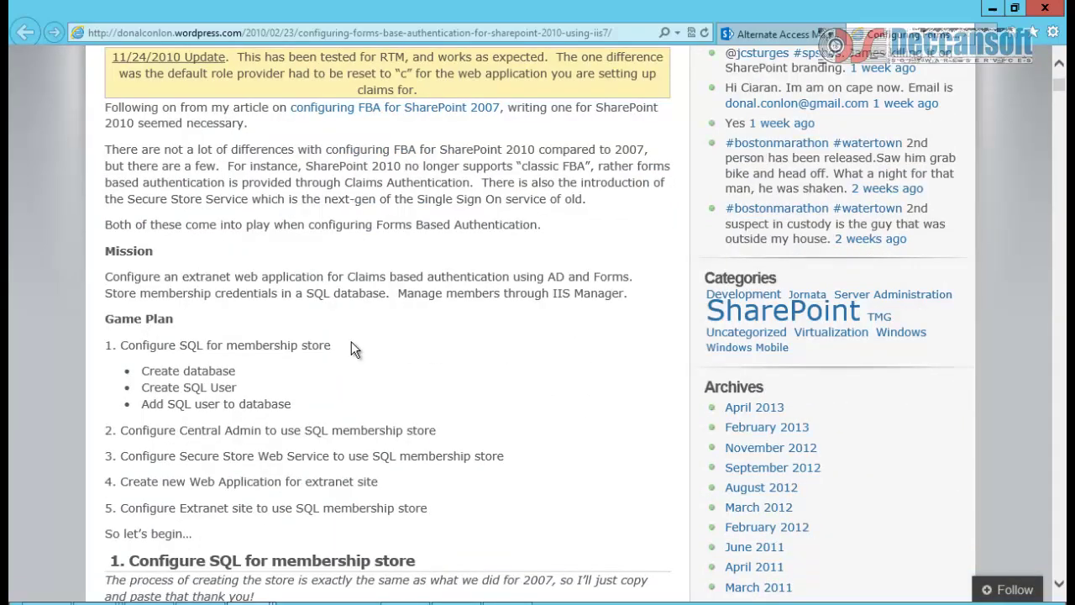
# - Read the Configure SQL for membership store section, highlighting the v2.0.50727\aspnet_regsql.exe part of the path
pyautogui.scroll(-6, 353, 354)
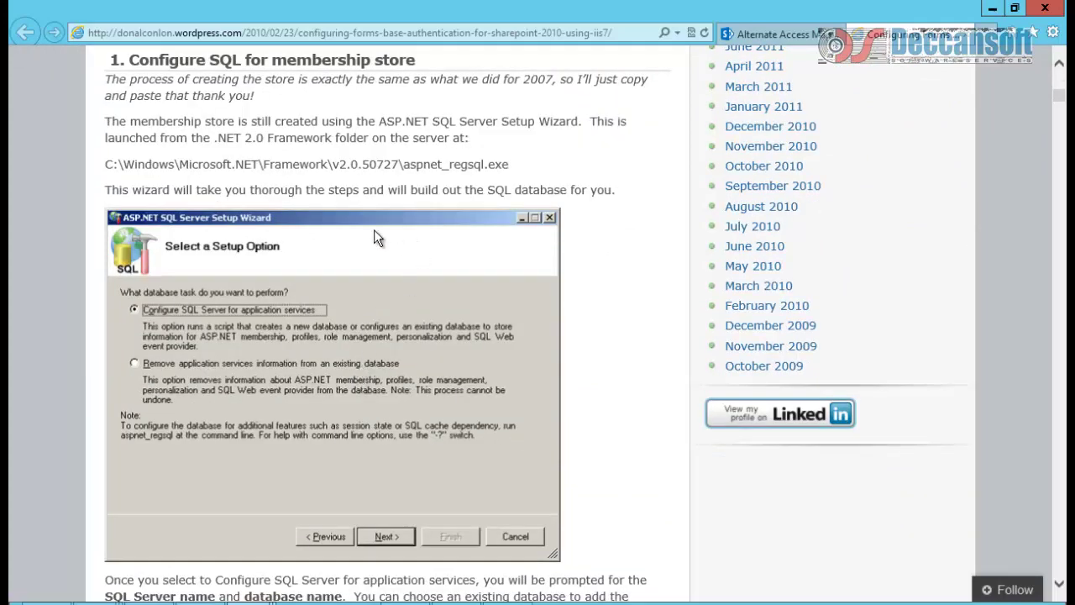
pyautogui.moveTo(332, 166); pyautogui.dragTo(536, 165)
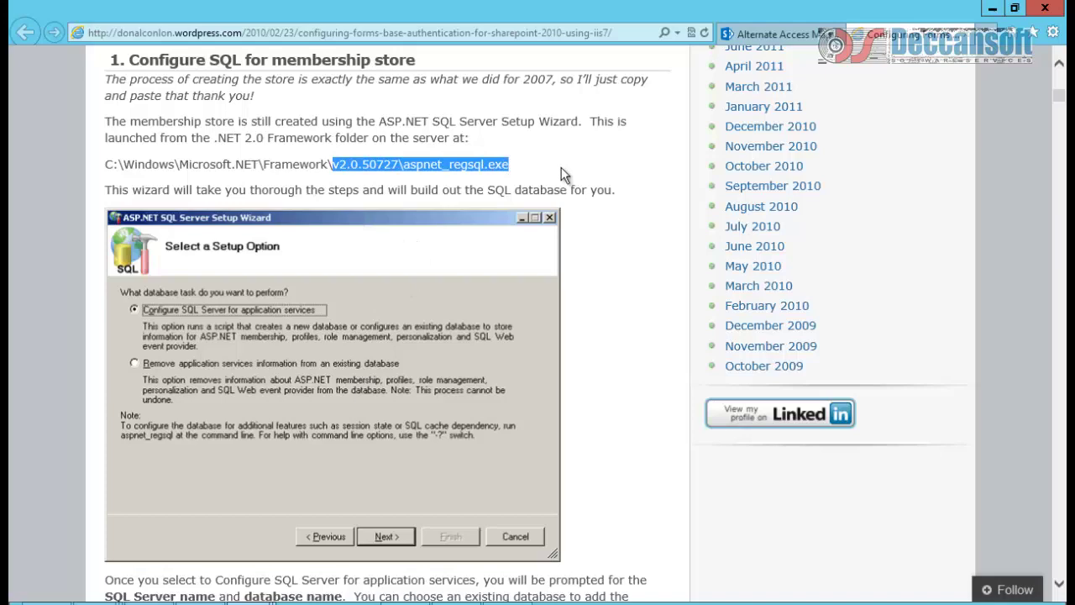
pyautogui.click(561, 168)
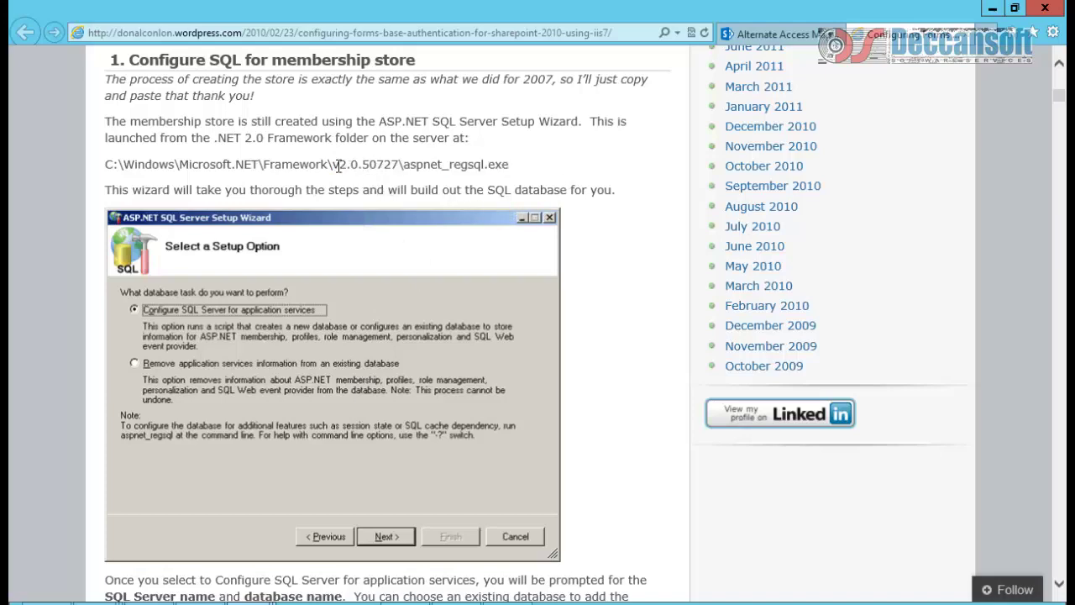
pyautogui.moveTo(348, 167); pyautogui.dragTo(361, 167)
pyautogui.scroll(-3, 488, 292)
pyautogui.scroll(-5, 490, 297)
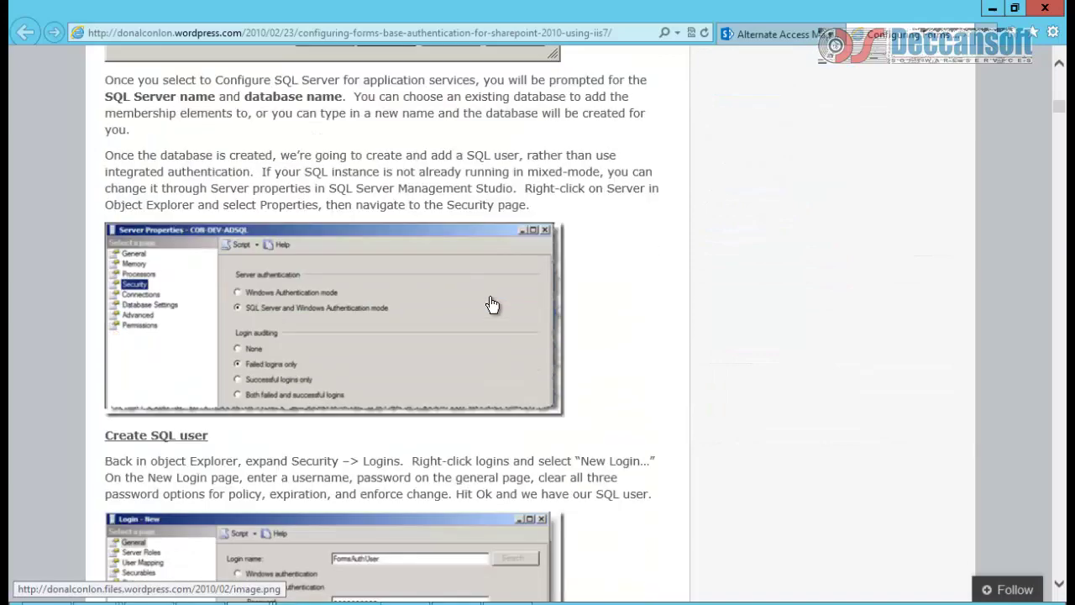
# - Review the article's screenshots on creating the SQL user and adding it to the membership database
pyautogui.scroll(-2, 492, 299)
pyautogui.scroll(-5, 492, 304)
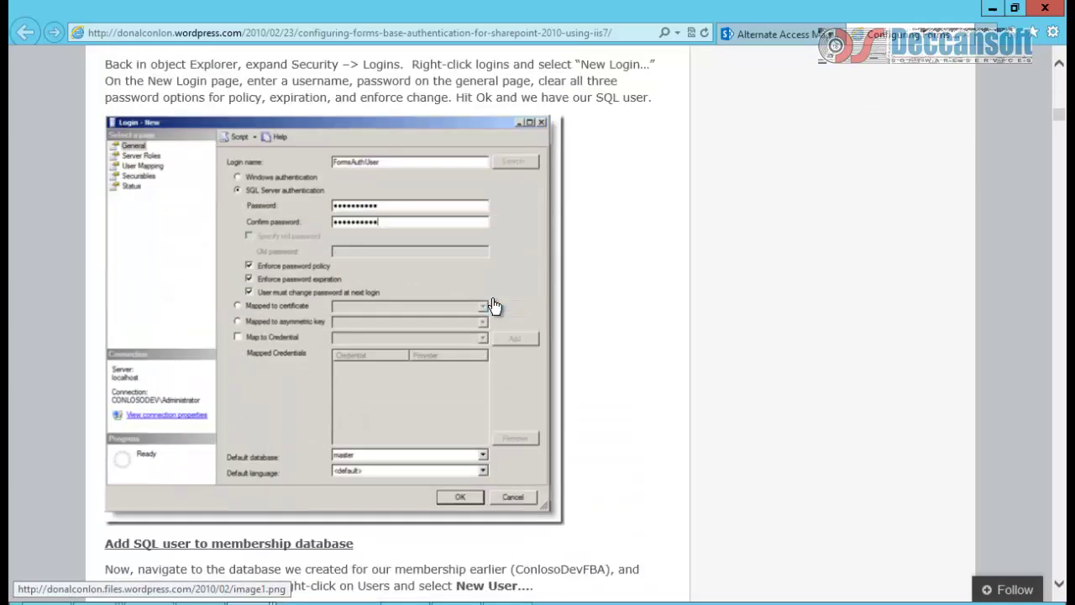
pyautogui.scroll(-5, 336, 285)
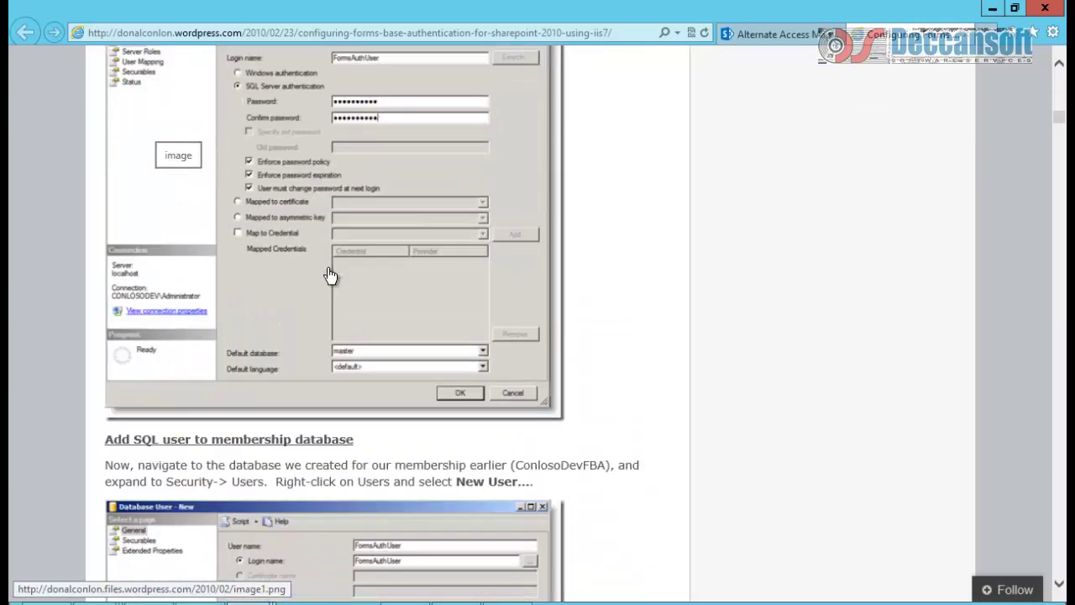
pyautogui.scroll(-2, 353, 298)
pyautogui.scroll(2, 355, 299)
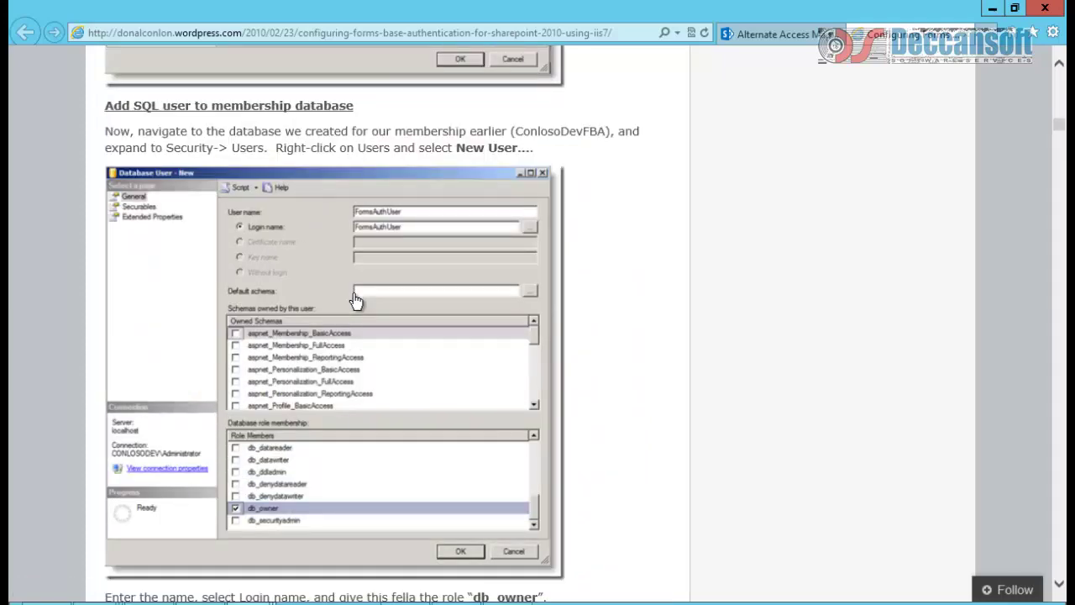
pyautogui.scroll(-2, 355, 299)
# - Read the section on configuring the Central Admin web site for the SQL Membership Provider, highlighting its heading
pyautogui.scroll(-6, 355, 299)
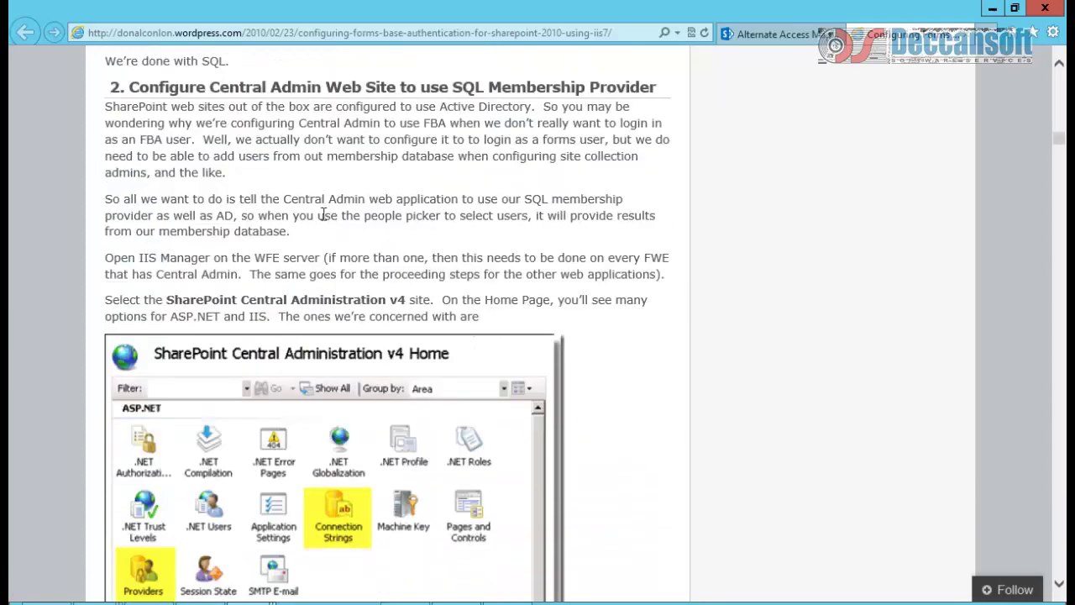
pyautogui.moveTo(128, 86); pyautogui.dragTo(658, 87)
pyautogui.scroll(-1, 401, 218)
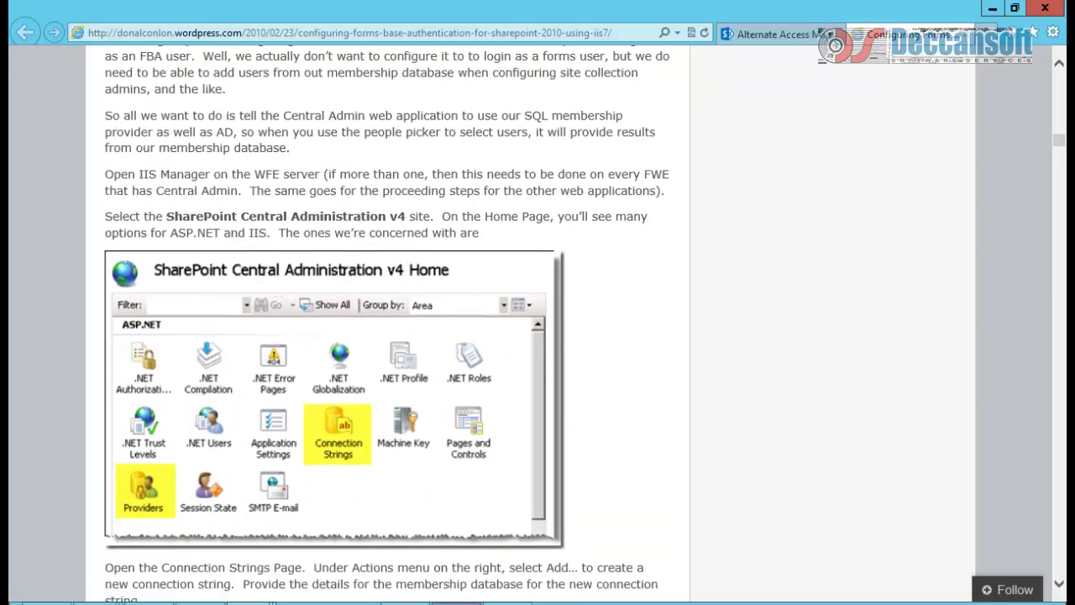
# - Switch to IIS Manager and open the Providers page of the SharePoint Central Administration v4 site
pyautogui.click(507, 603)
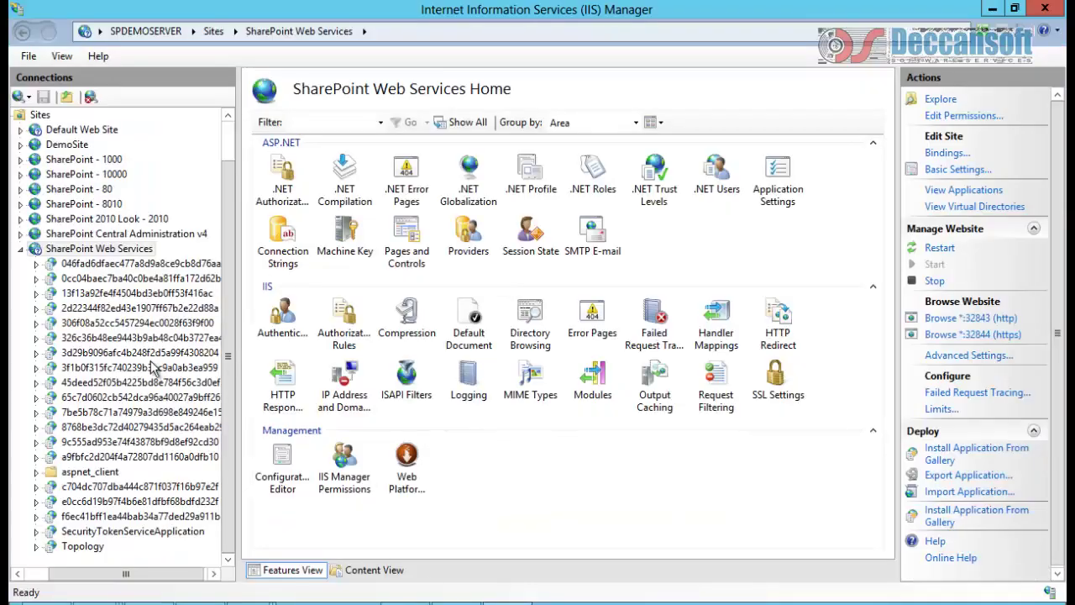
pyautogui.click(22, 250)
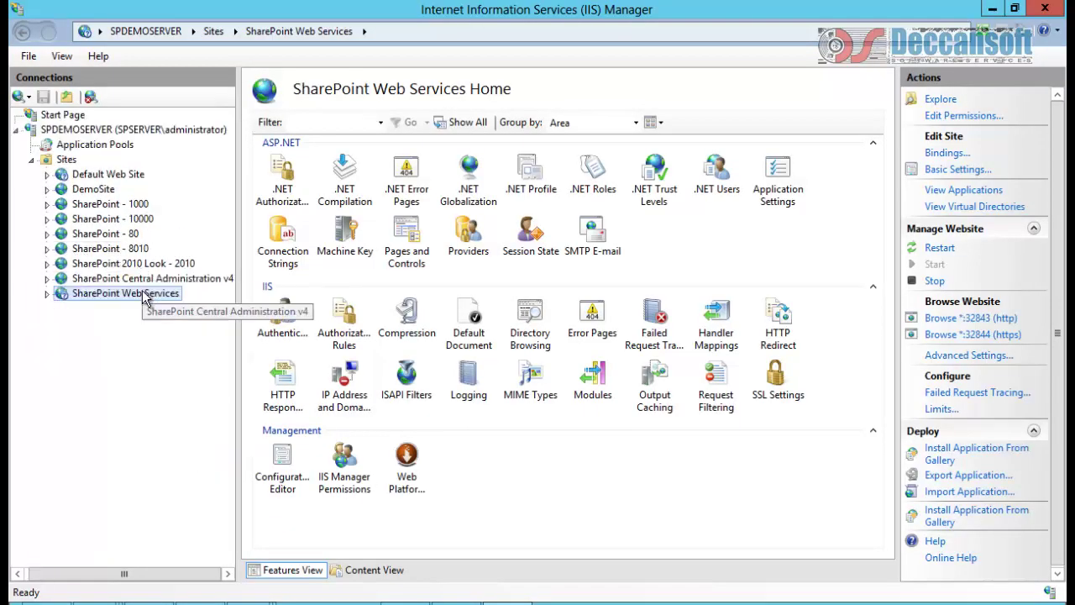
pyautogui.click(143, 279)
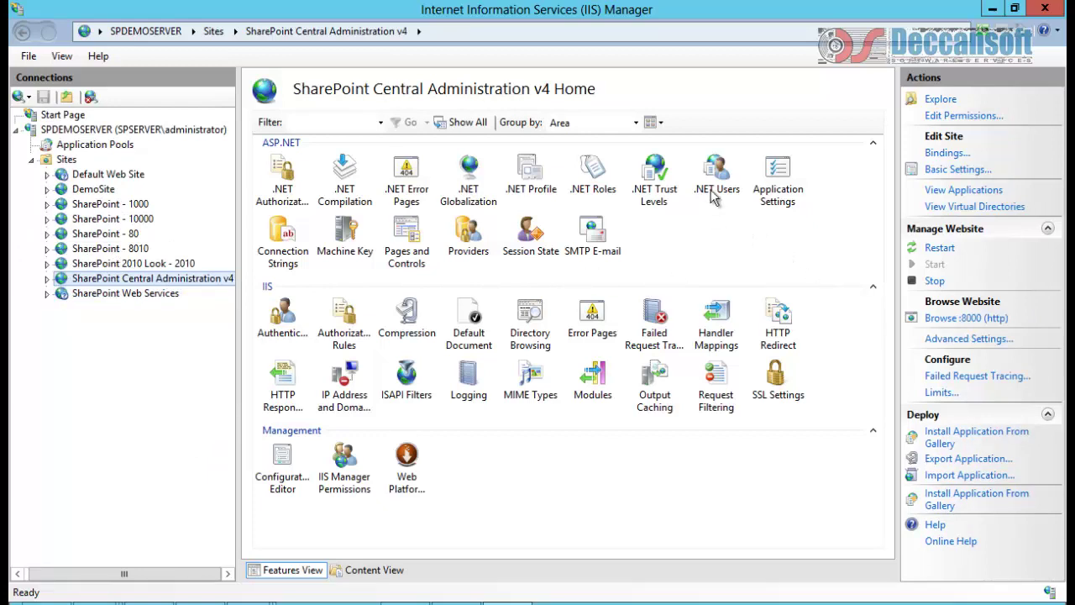
pyautogui.click(467, 252)
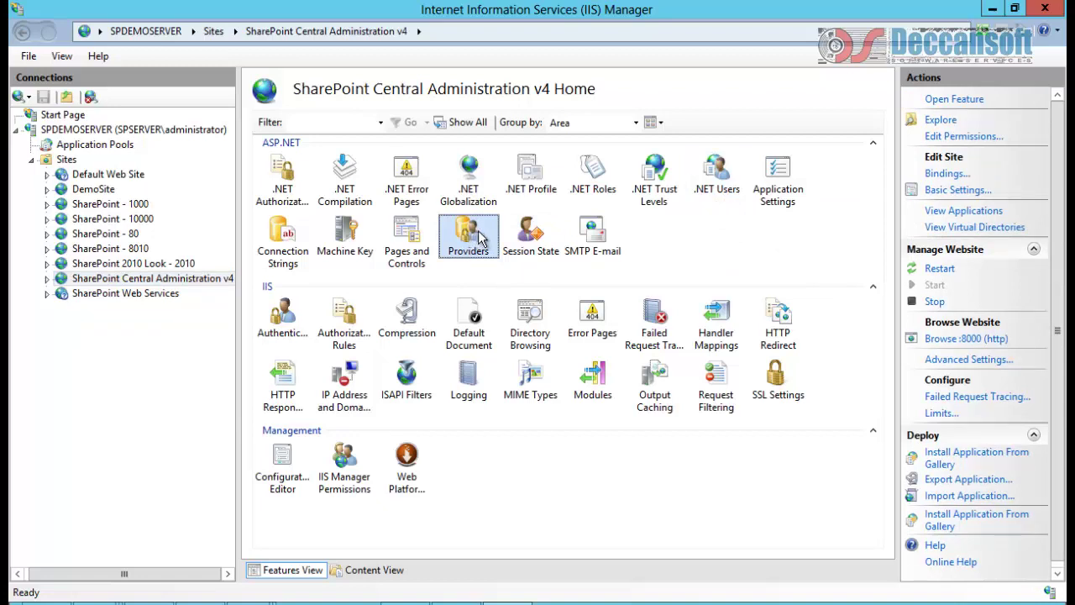
pyautogui.doubleClick(468, 250)
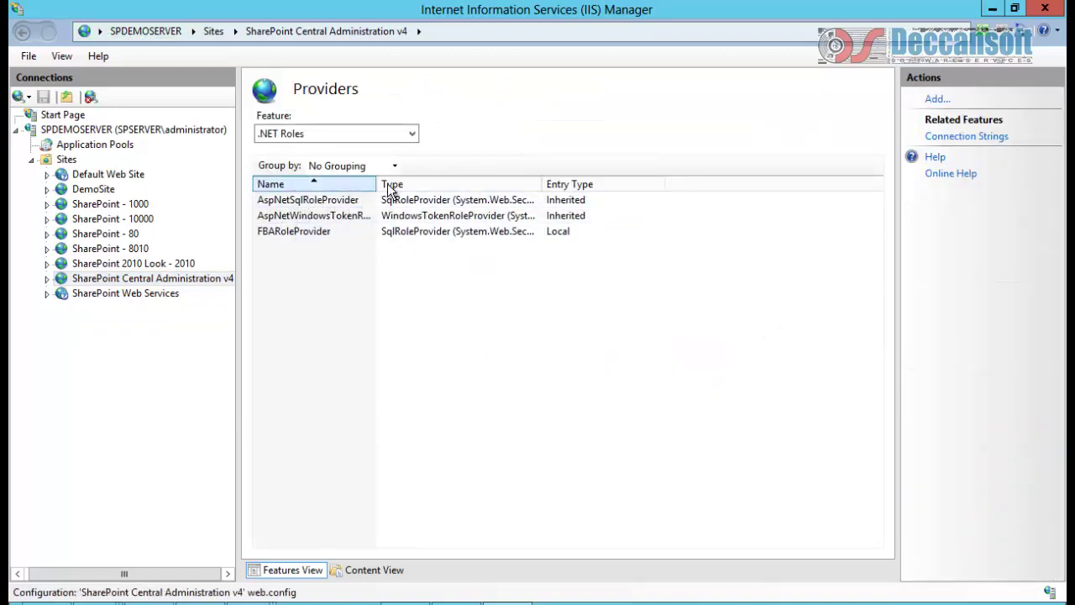
# - Widen the provider Name column and compare the providers listed for the .NET Users and .NET Roles features
pyautogui.moveTo(377, 183); pyautogui.dragTo(516, 183)
pyautogui.click(420, 134)
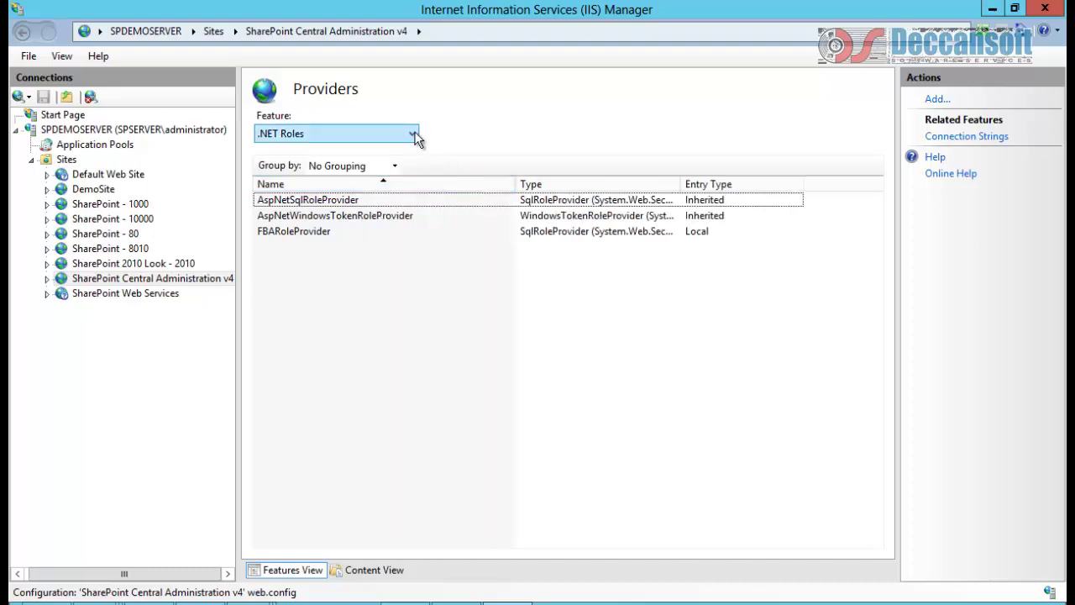
pyautogui.click(367, 163)
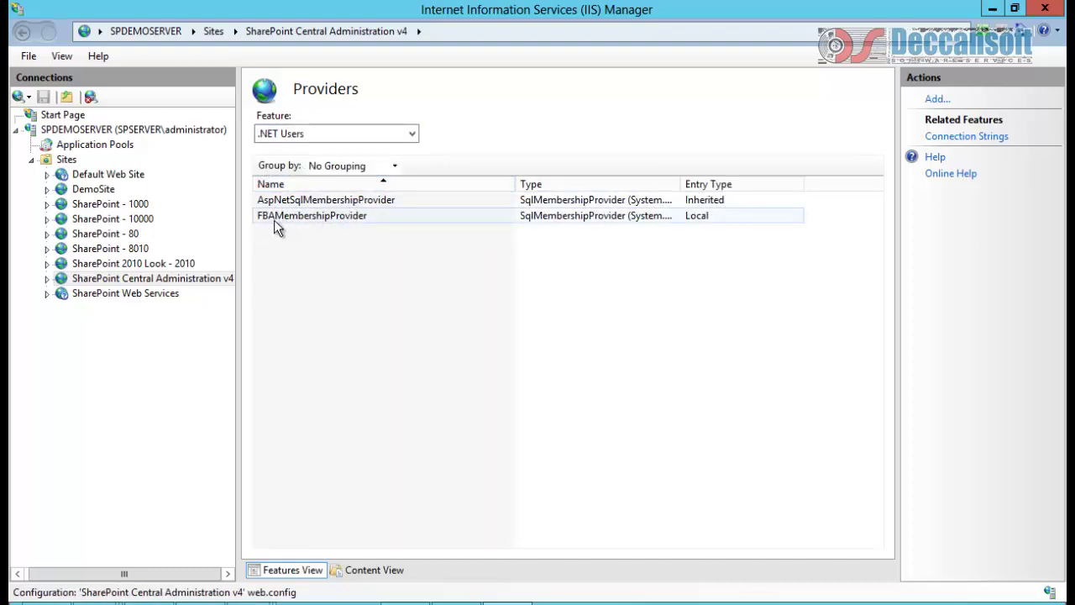
pyautogui.click(330, 139)
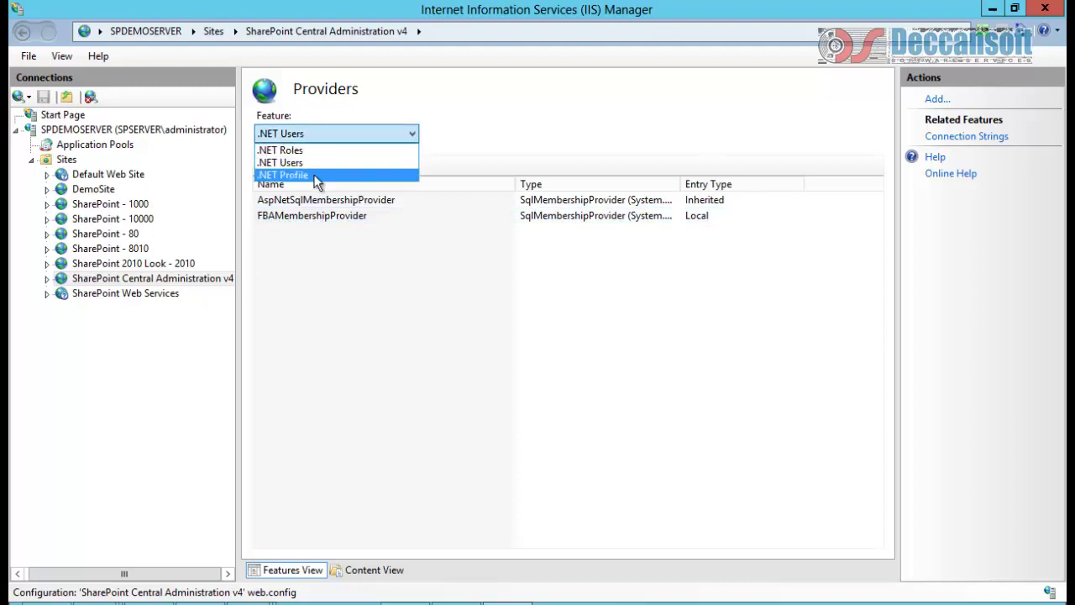
pyautogui.click(310, 152)
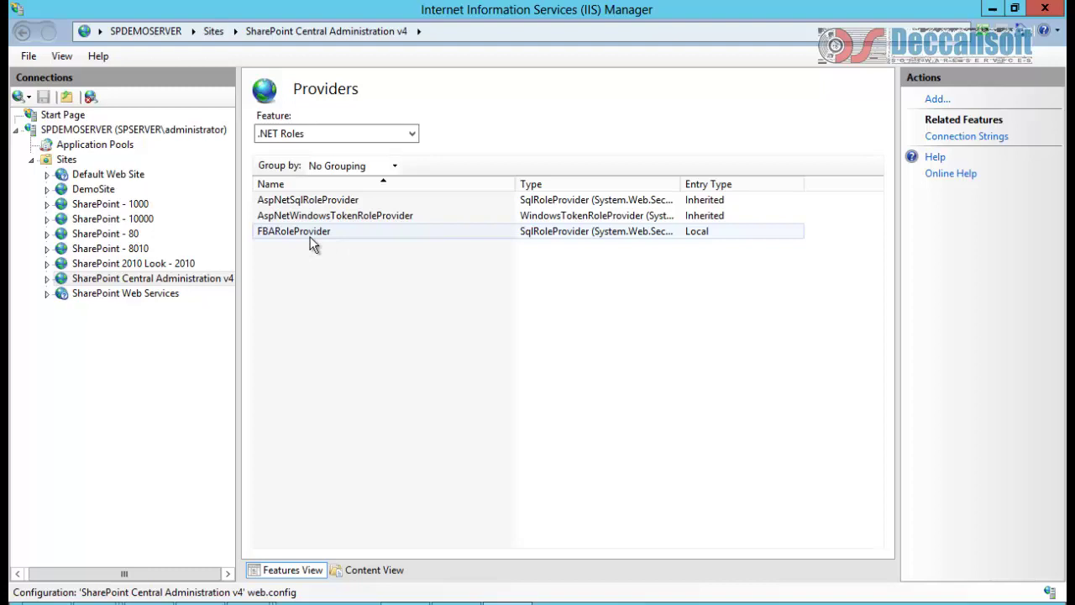
# - Examine the Add Provider settings for a SqlRoleProvider, including ConnectionStringName, and leave without adding a provider
pyautogui.click(932, 100)
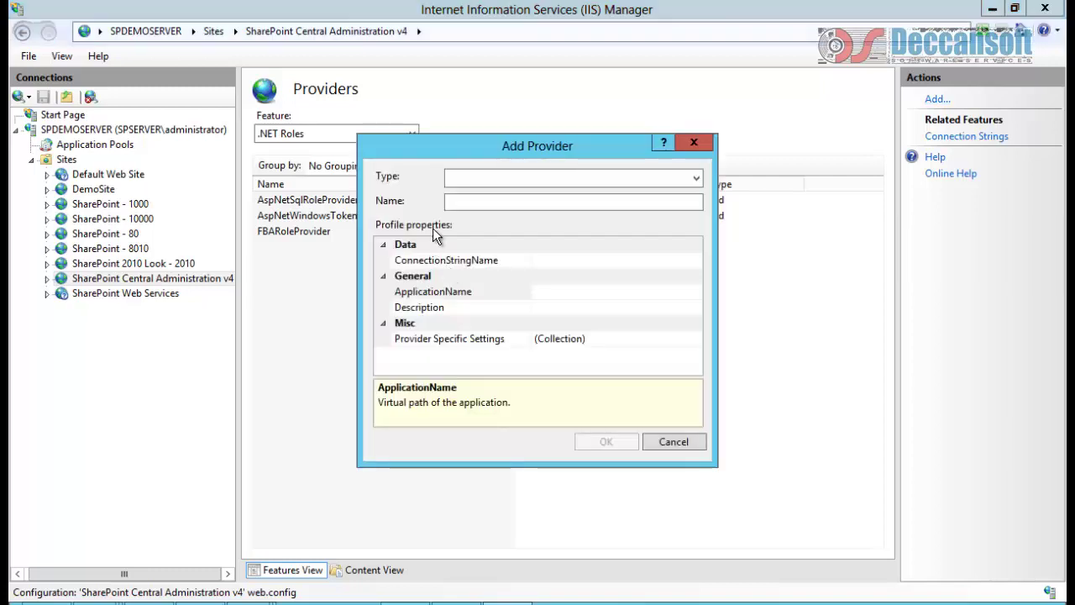
pyautogui.click(480, 184)
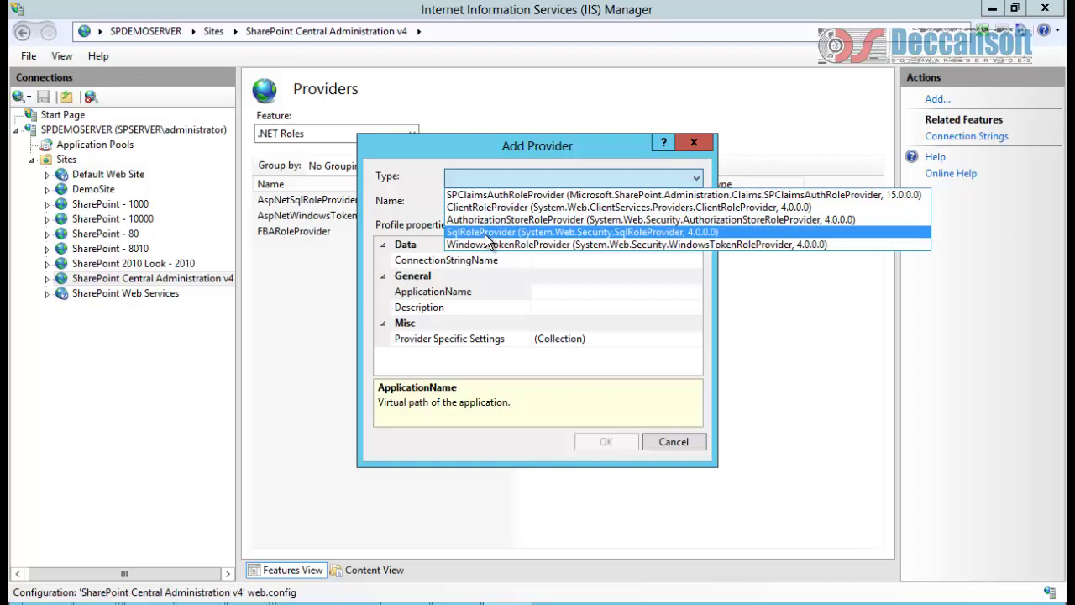
pyautogui.click(484, 234)
pyautogui.click(463, 205)
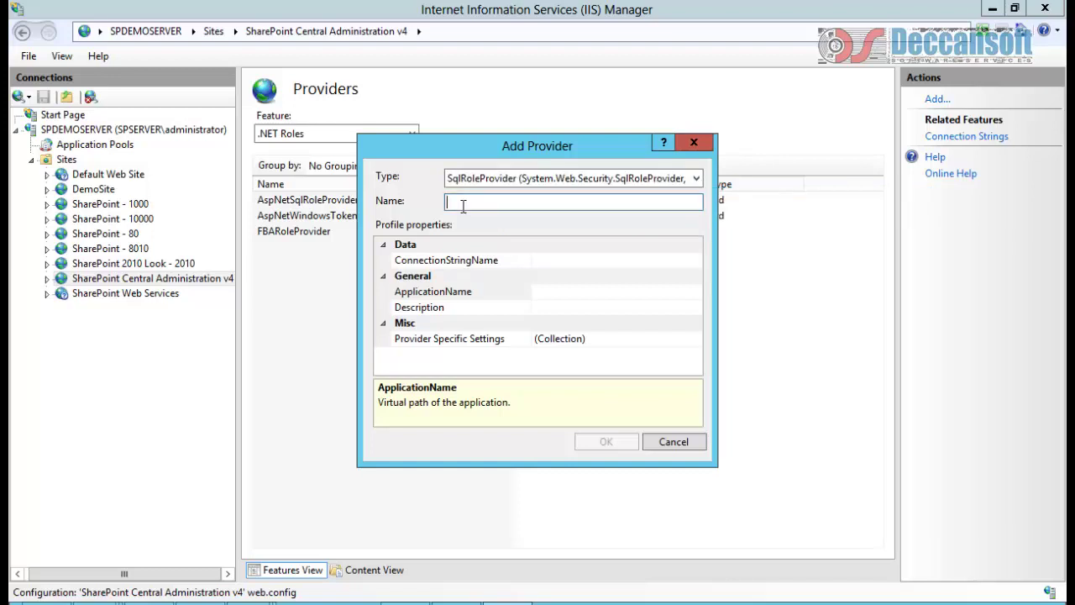
pyautogui.click(479, 262)
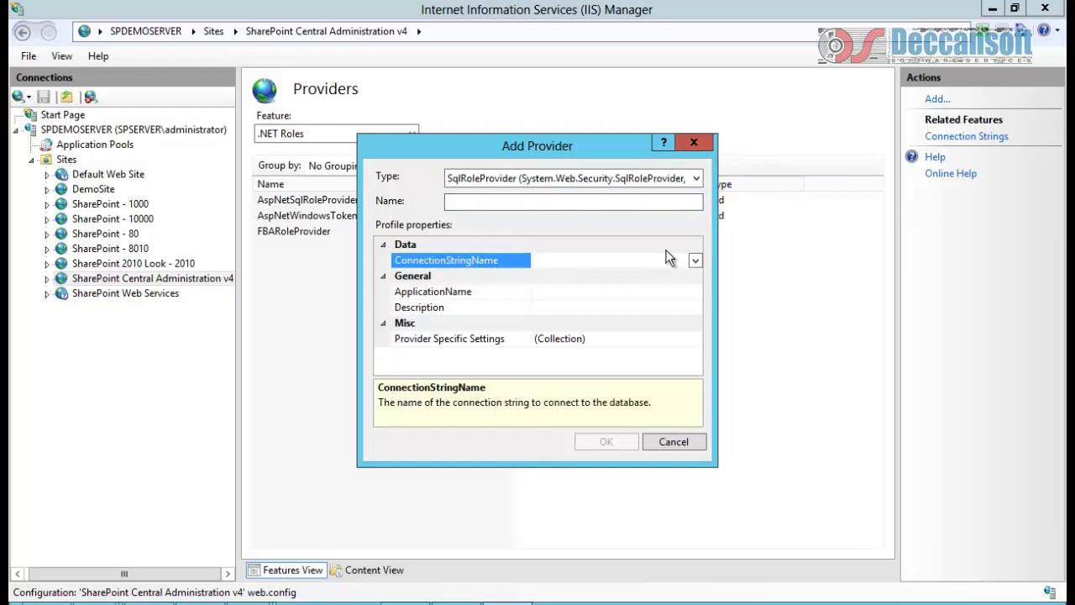
pyautogui.click(695, 445)
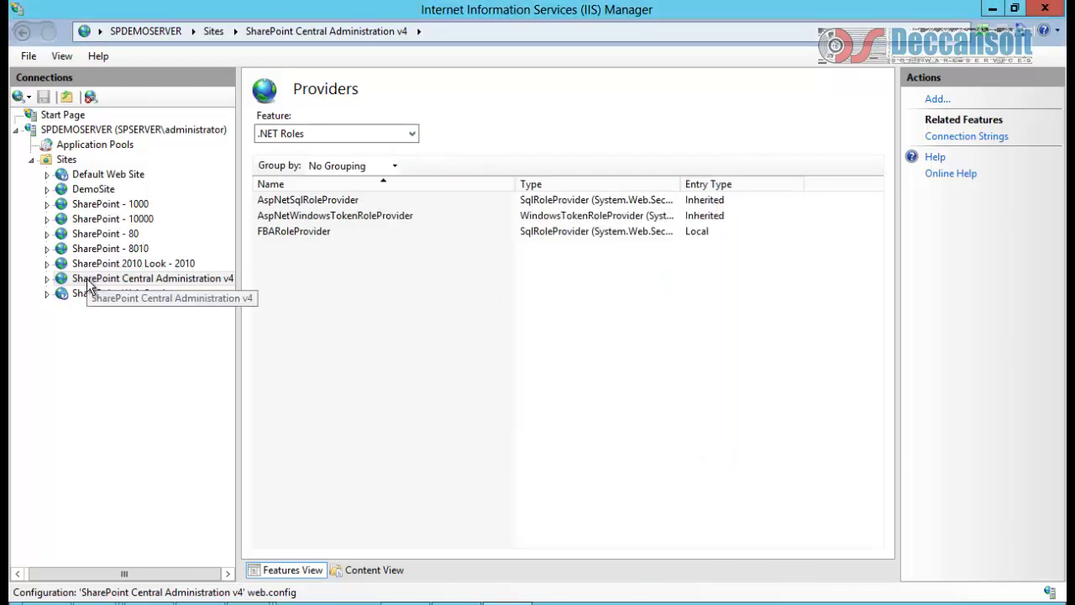
# - Open Central Administration v4's Connection Strings page and examine the fields for adding one, without adding a connection string
pyautogui.click(207, 282)
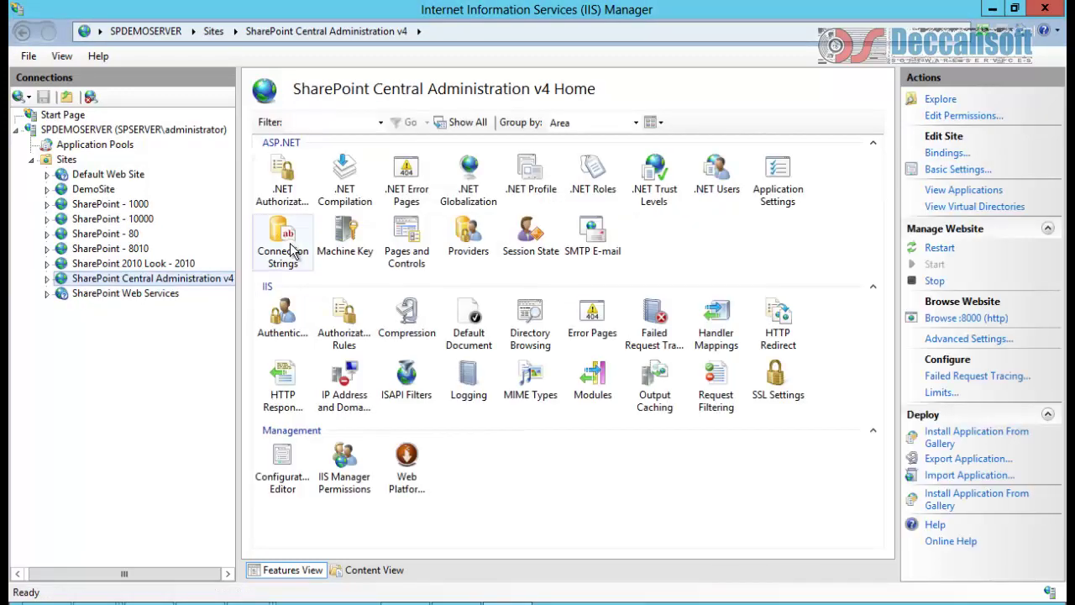
pyautogui.doubleClick(289, 244)
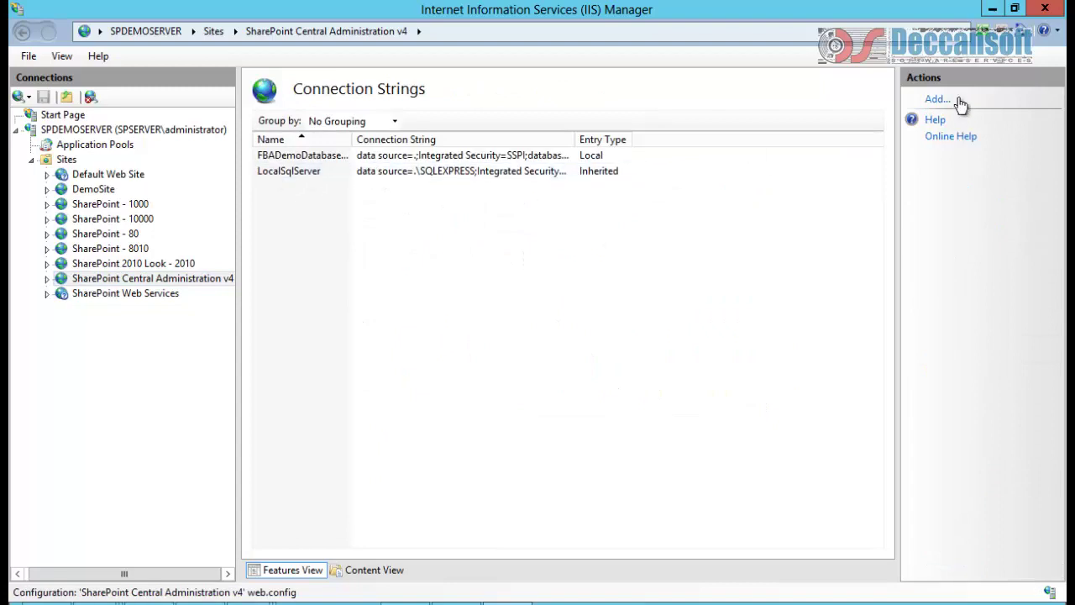
pyautogui.click(937, 100)
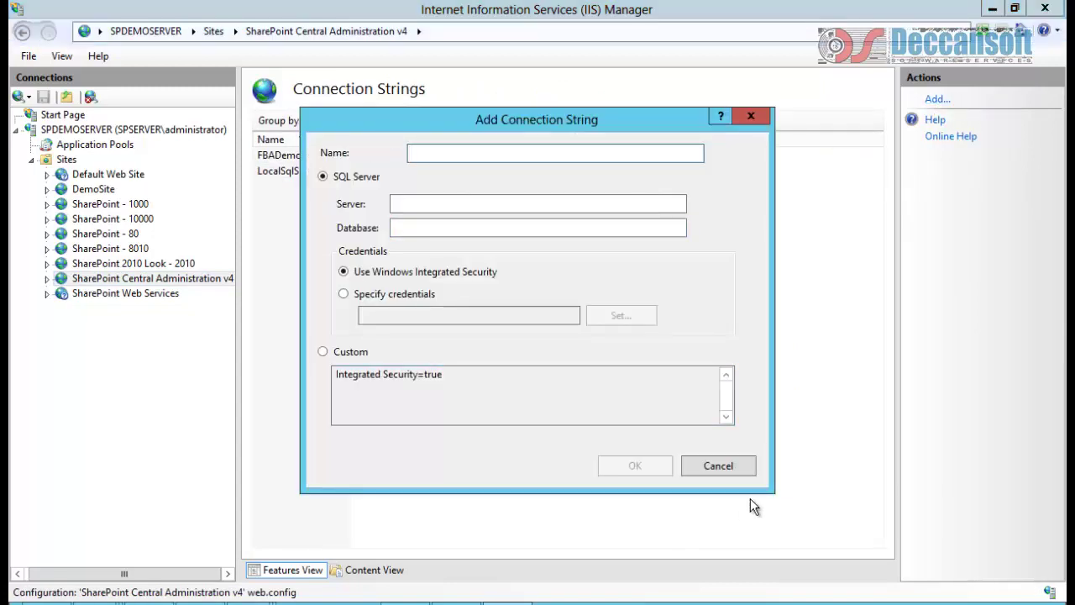
pyautogui.click(720, 465)
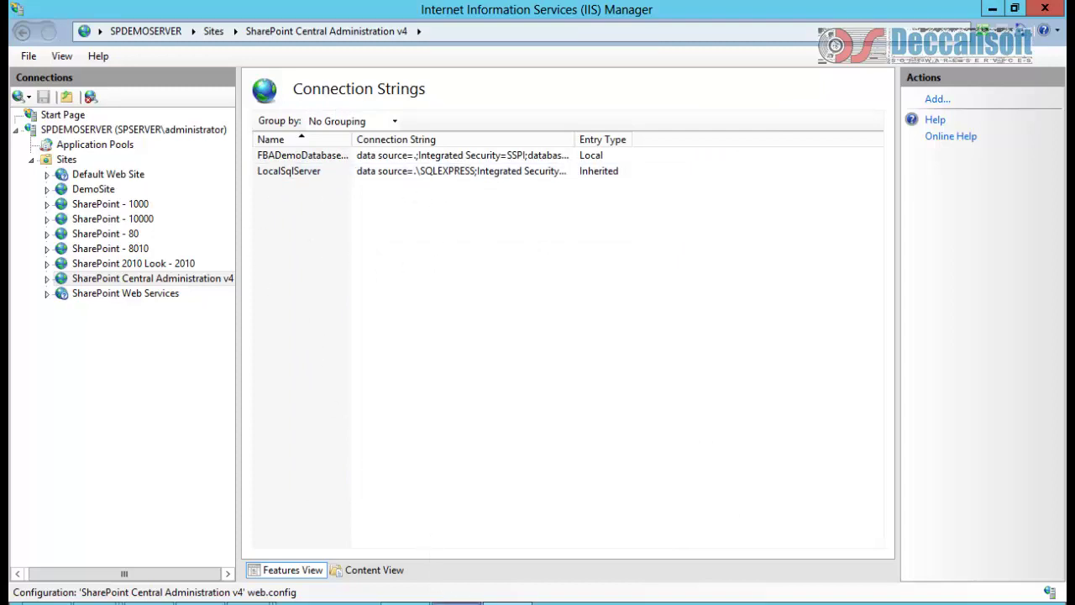
# - Return to the forms authentication article in Internet Explorer and read the instructions on adding the connection string and role provider
pyautogui.moveTo(252, 592)
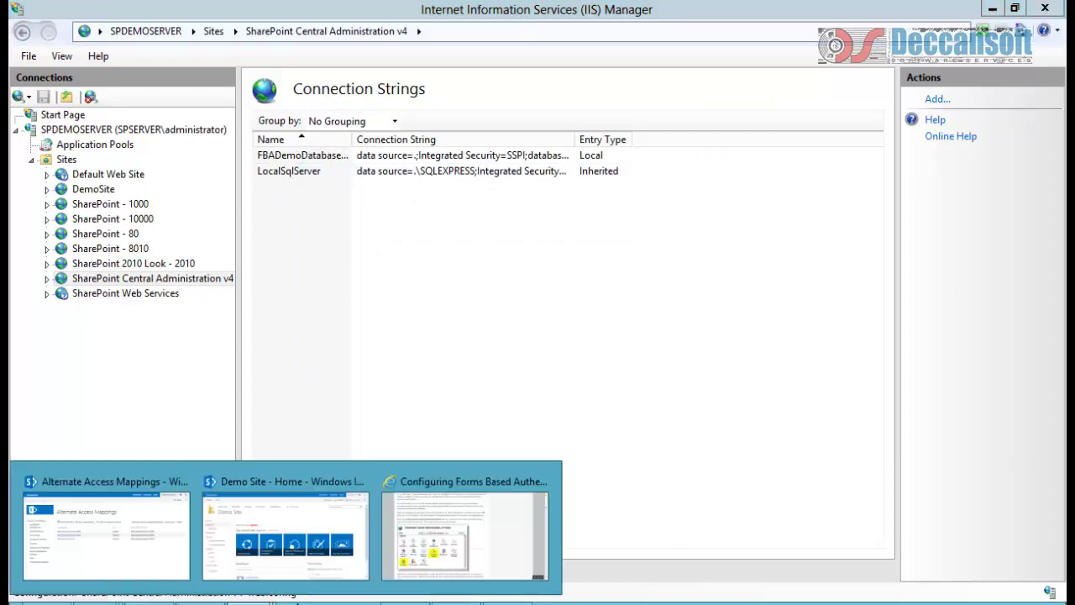
pyautogui.click(442, 538)
pyautogui.scroll(-10, 515, 445)
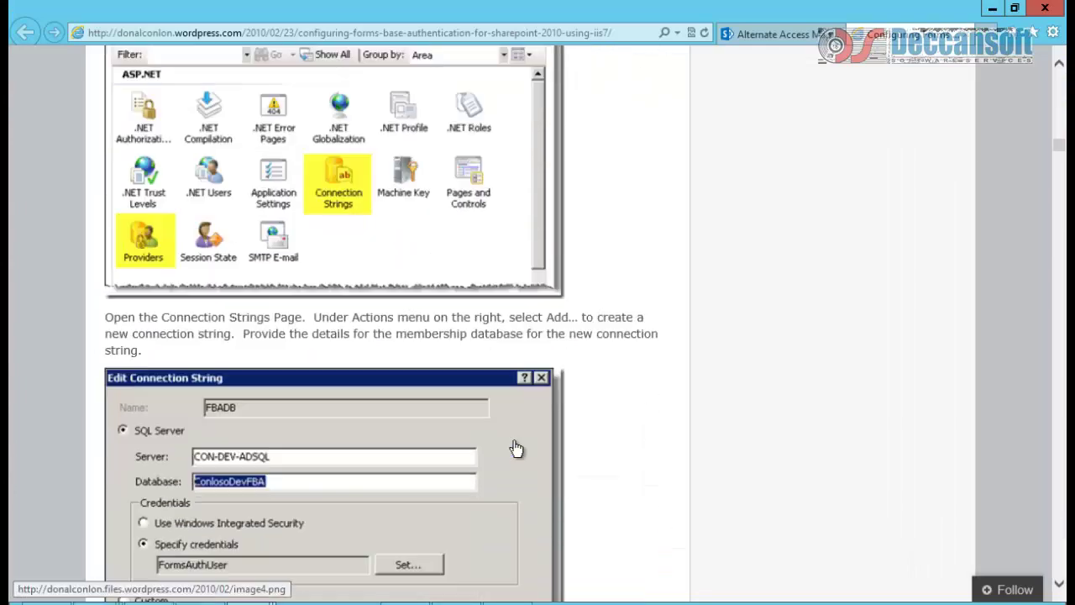
pyautogui.scroll(-3, 515, 451)
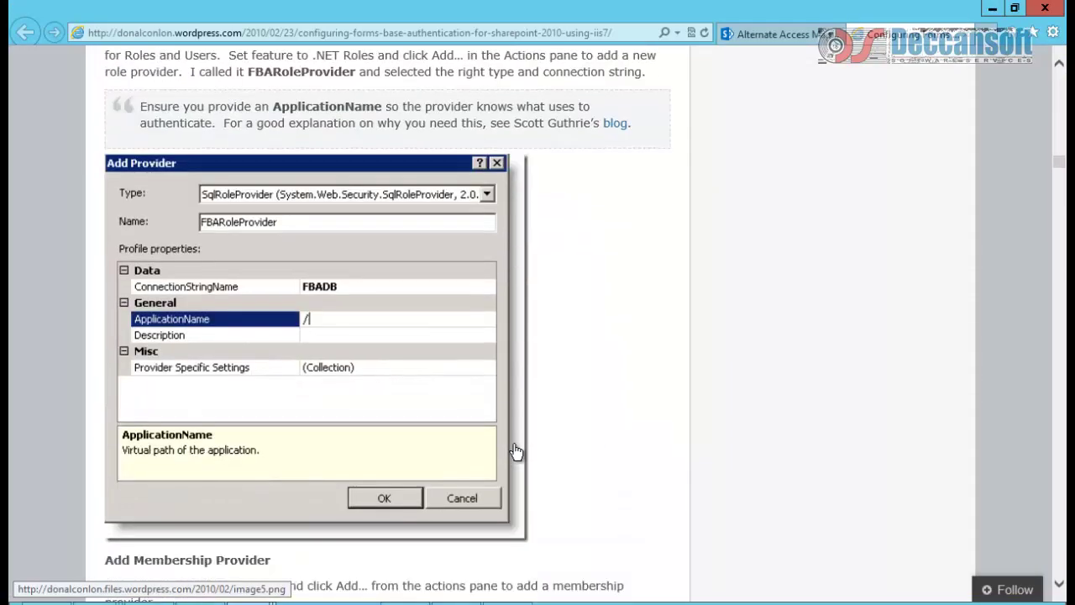
pyautogui.scroll(1, 515, 451)
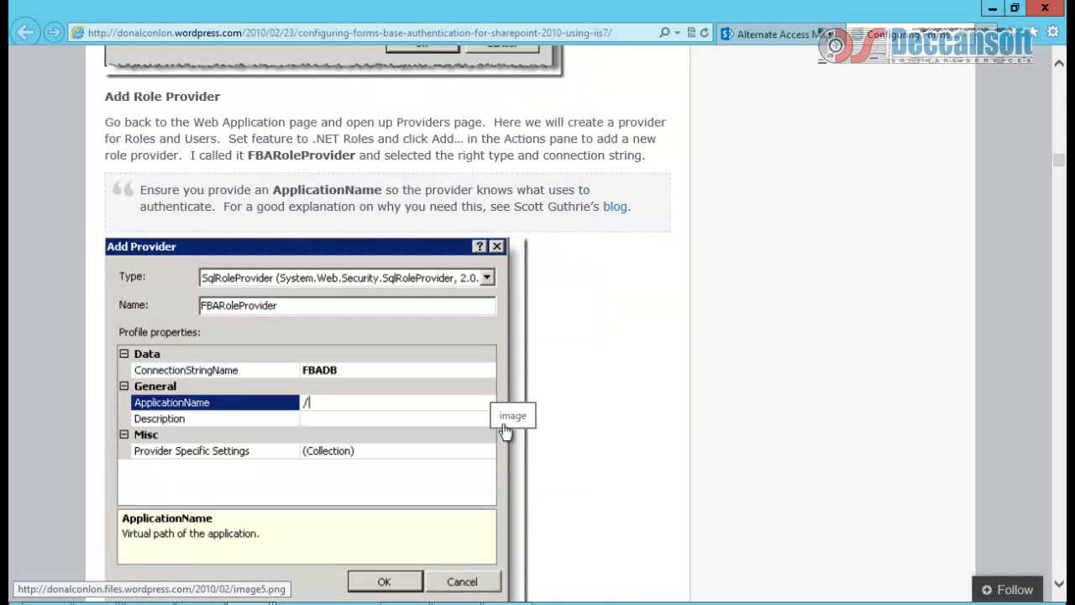
pyautogui.scroll(-2, 538, 412)
pyautogui.scroll(4, 540, 415)
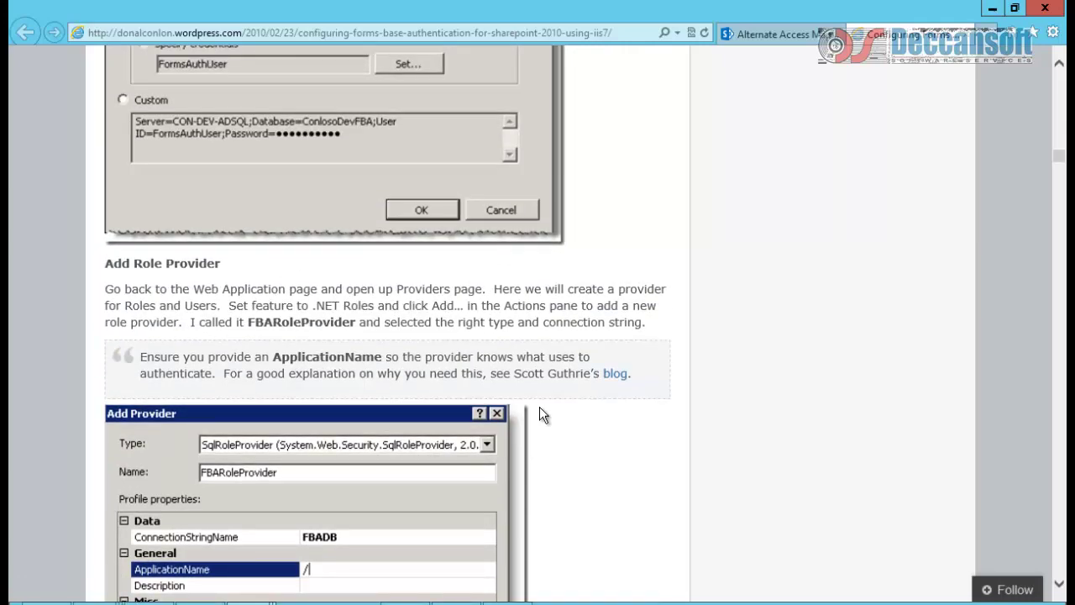
pyautogui.scroll(3, 539, 406)
pyautogui.scroll(-3, 540, 414)
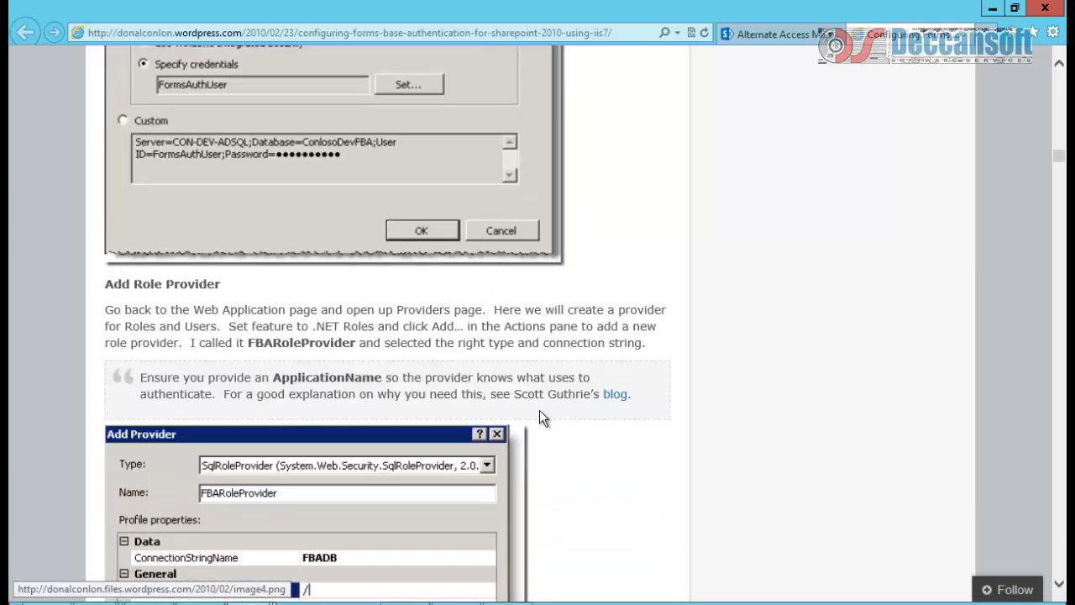
pyautogui.scroll(-4, 539, 410)
pyautogui.scroll(-1, 436, 419)
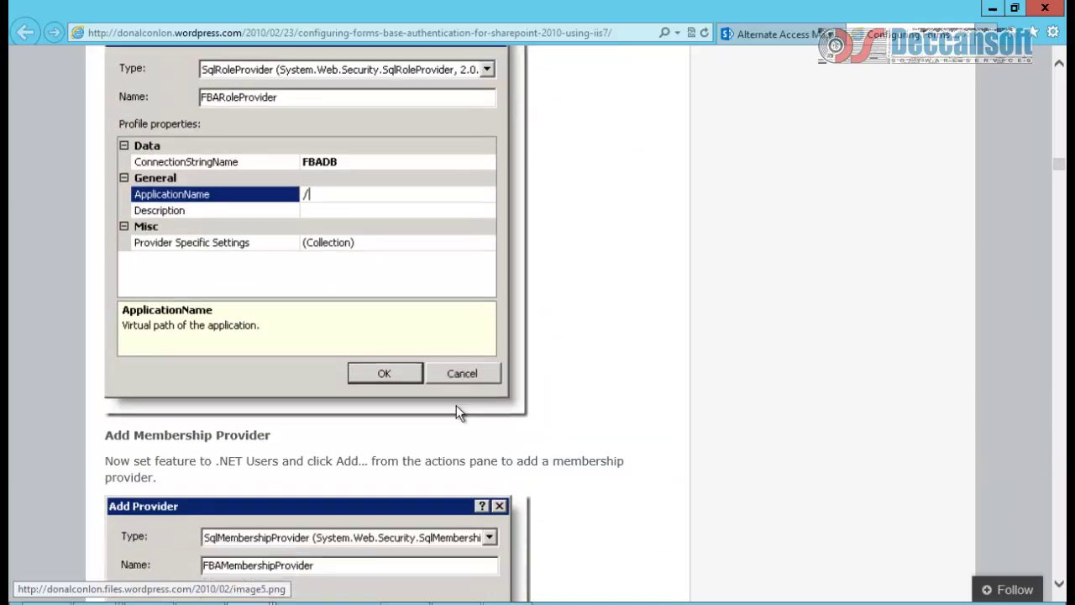
# - Read the article's instructions on adding the membership provider, checking web.config and configuring SecurityTokenServiceApplication
pyautogui.scroll(-4, 455, 405)
pyautogui.scroll(-4, 413, 386)
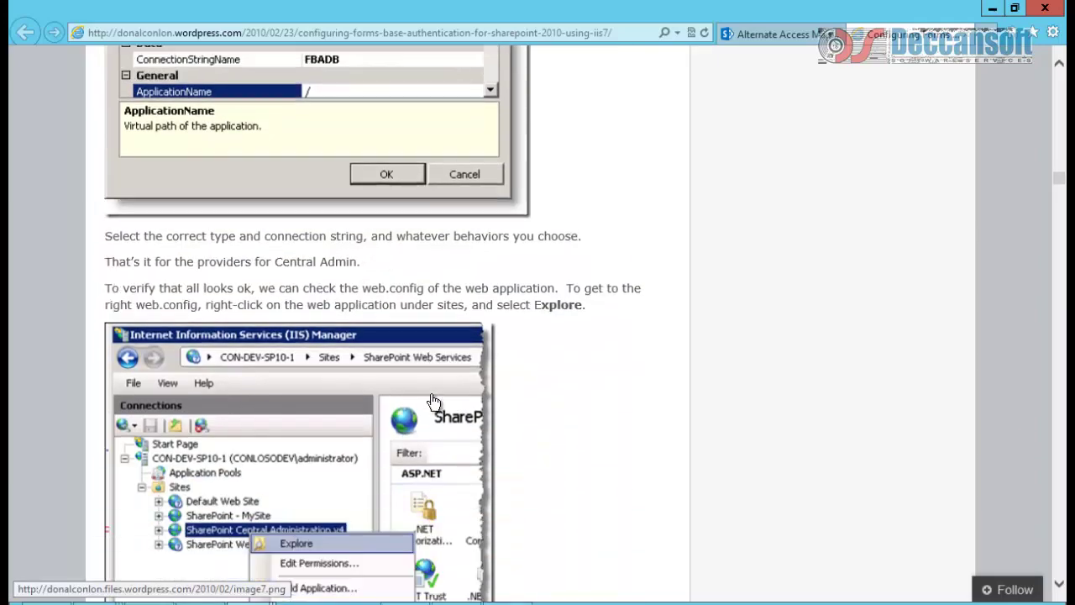
pyautogui.scroll(-3, 437, 403)
pyautogui.scroll(-5, 554, 400)
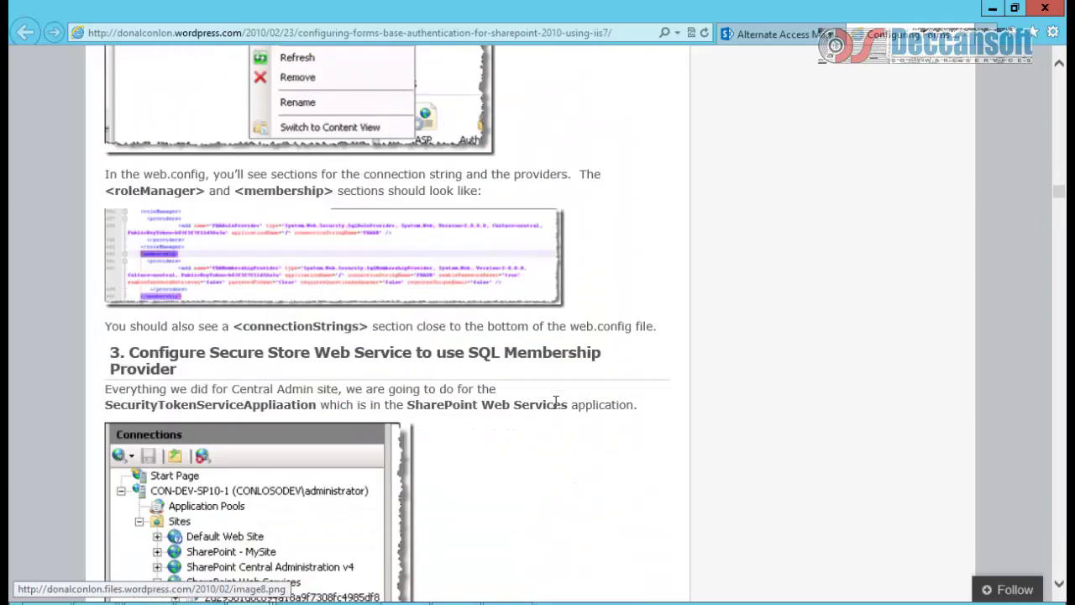
pyautogui.scroll(-4, 529, 403)
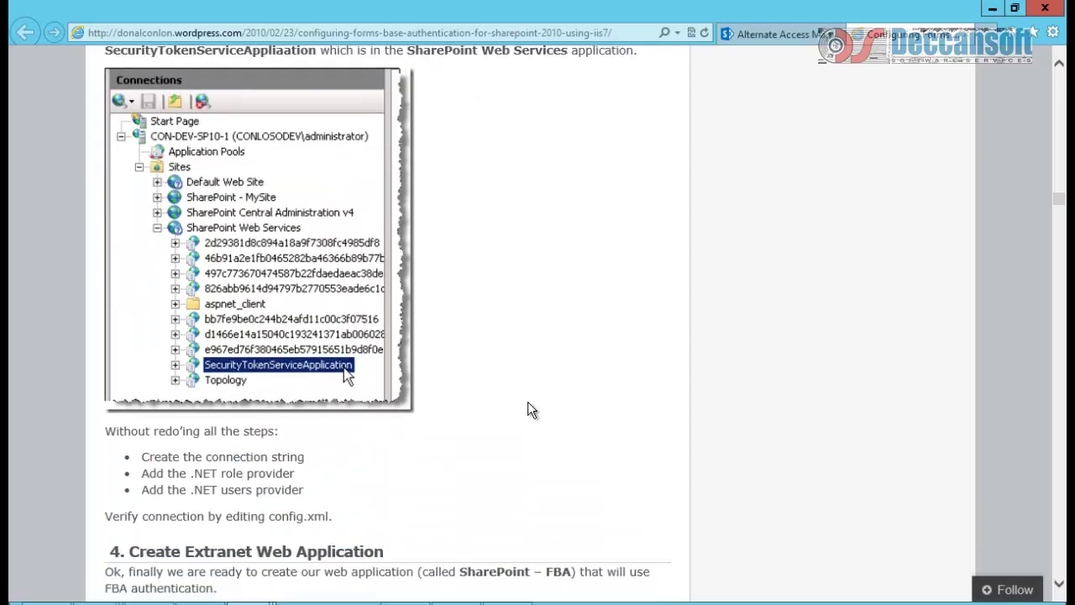
# - Review the article's sections on enabling forms authentication for the extranet web application and creating its site collection
pyautogui.scroll(-7, 527, 401)
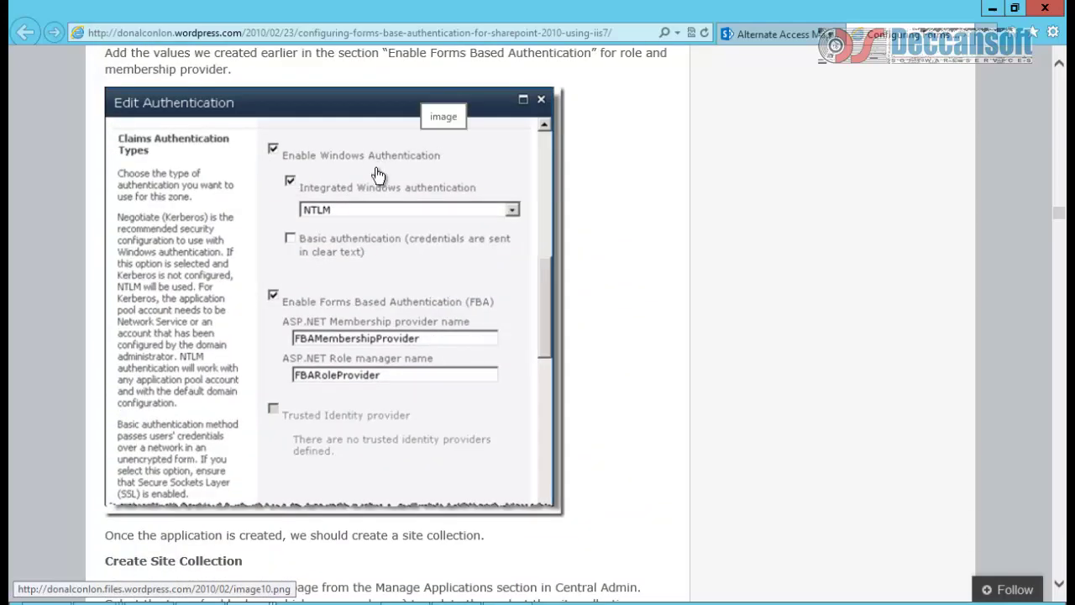
pyautogui.scroll(-8, 470, 403)
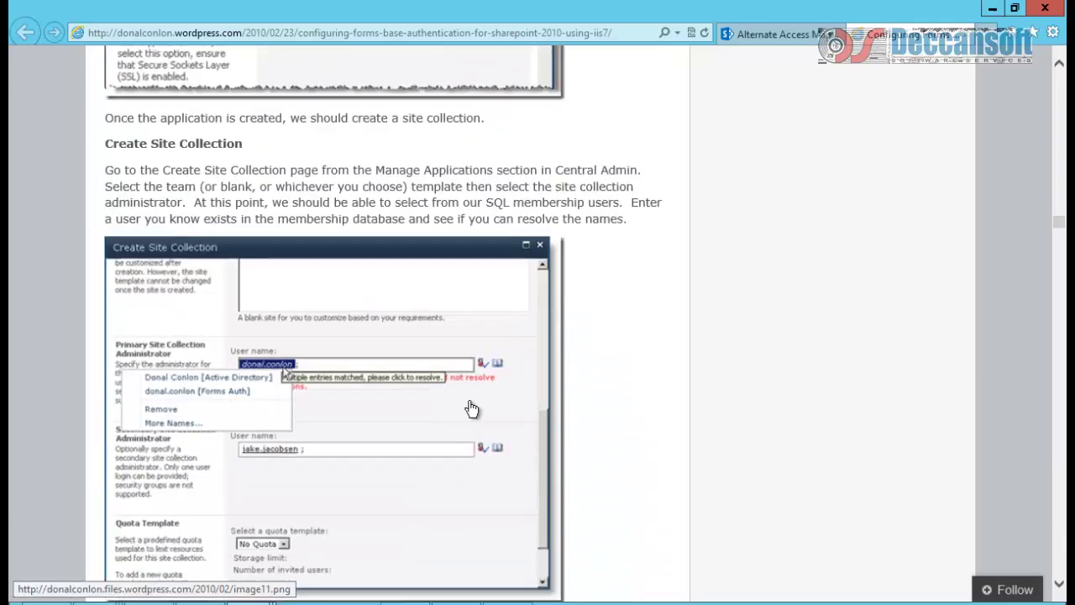
pyautogui.scroll(2, 285, 151)
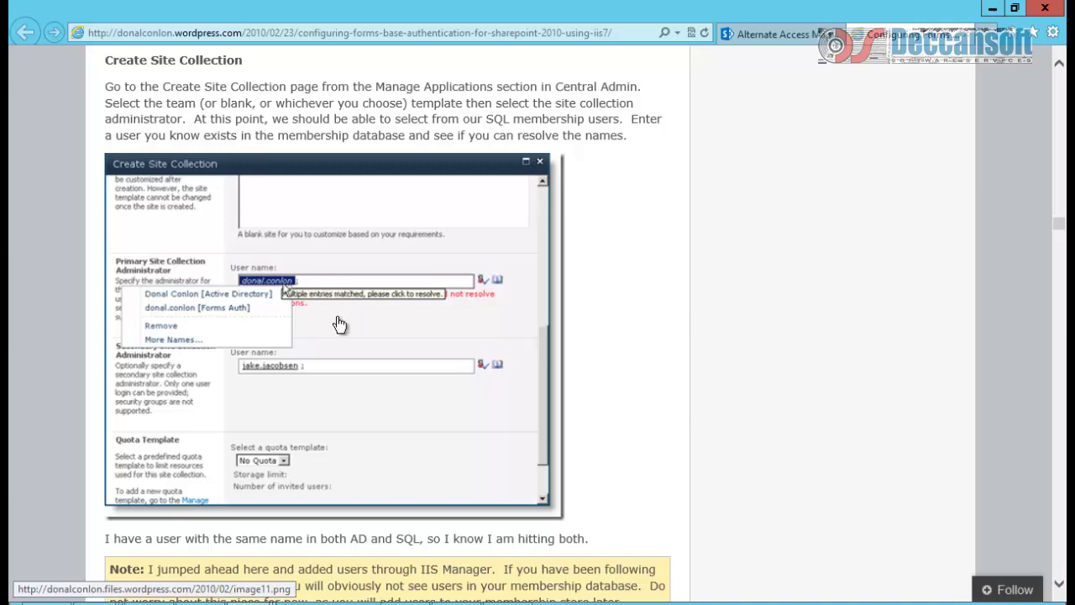
pyautogui.scroll(-3, 340, 395)
# - Read the article's steps for configuring the SharePoint – FBA site's providers, .NET roles and users, site collection administrator and login test
pyautogui.scroll(-5, 359, 415)
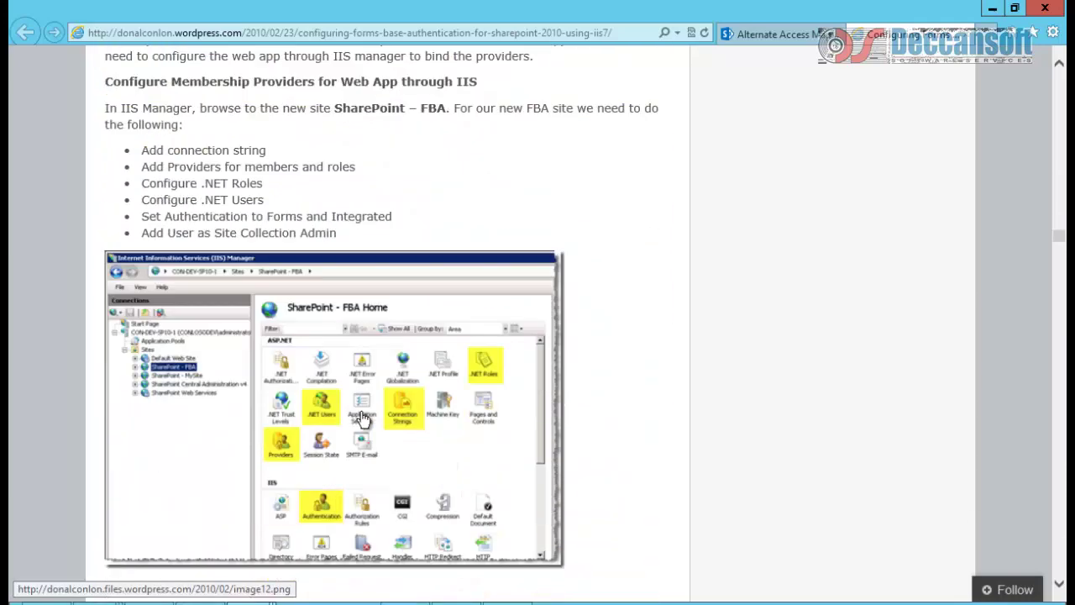
pyautogui.scroll(-1, 520, 412)
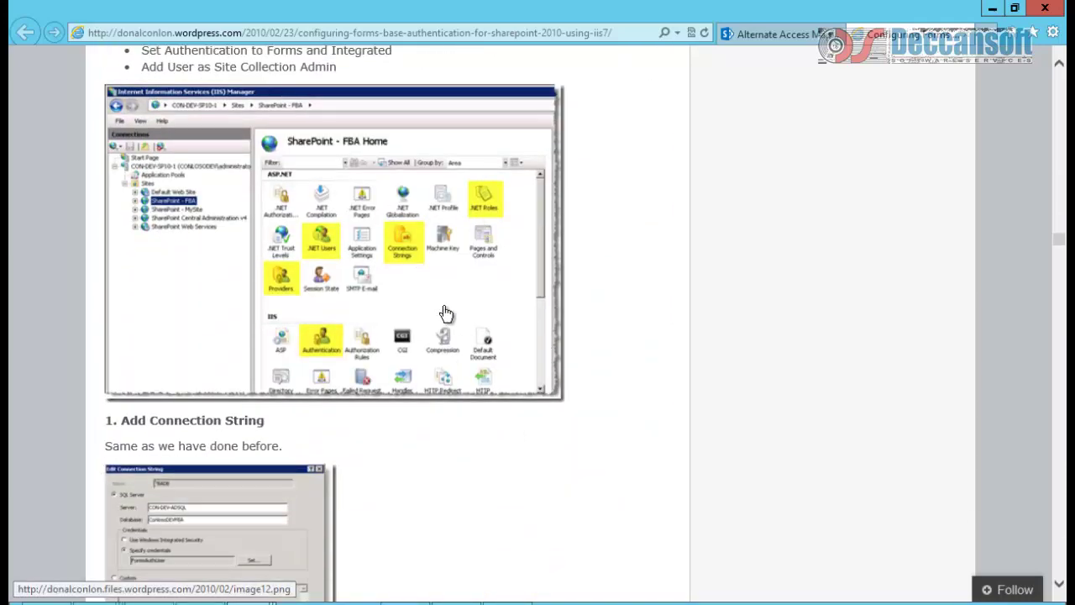
pyautogui.scroll(-3, 435, 336)
pyautogui.scroll(-6, 372, 314)
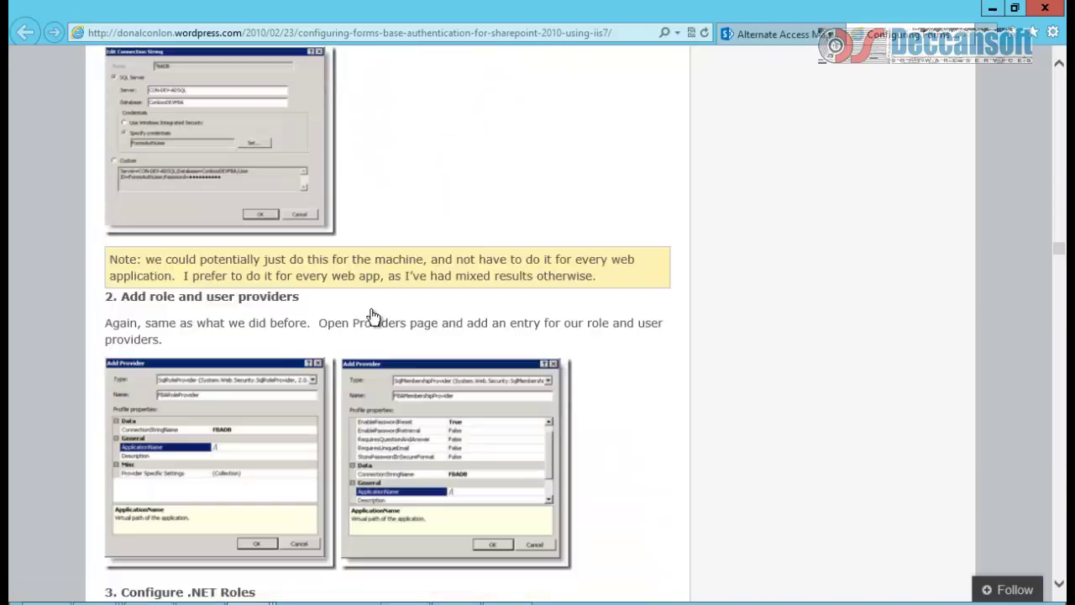
pyautogui.scroll(-11, 467, 353)
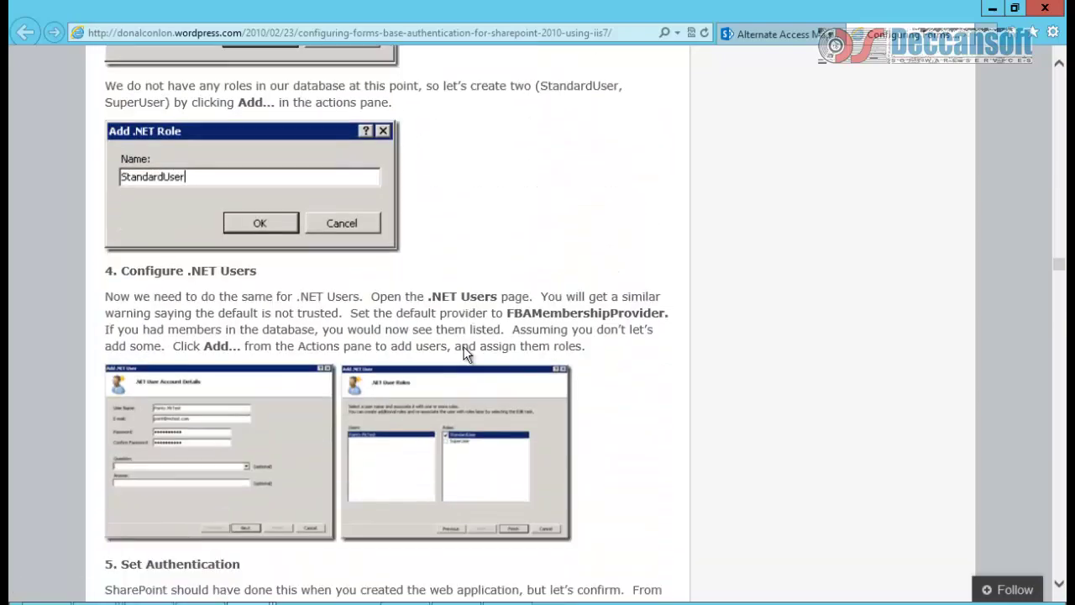
pyautogui.scroll(-3, 467, 353)
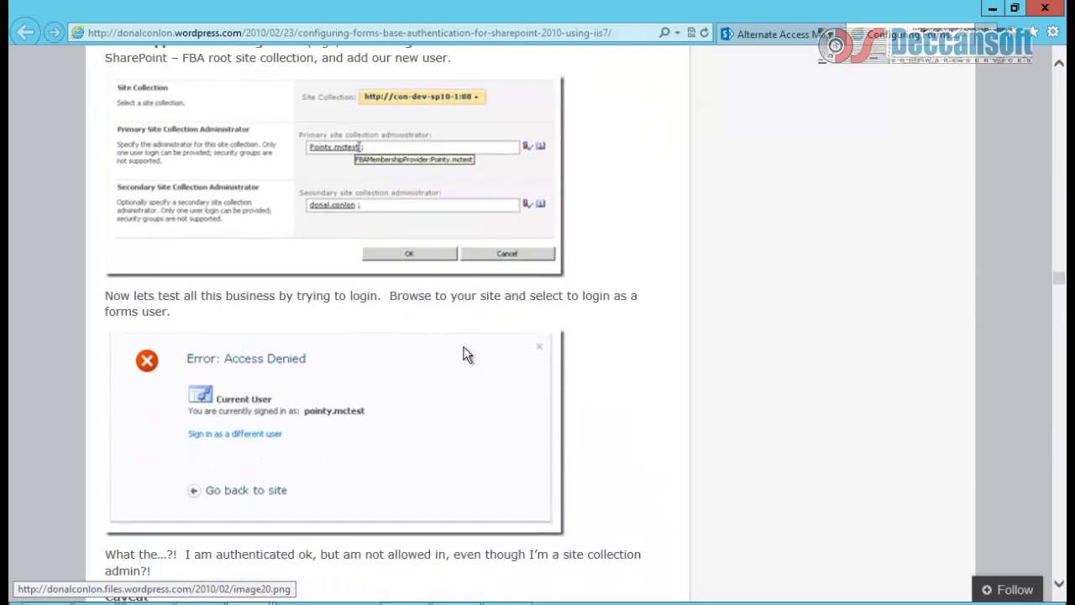